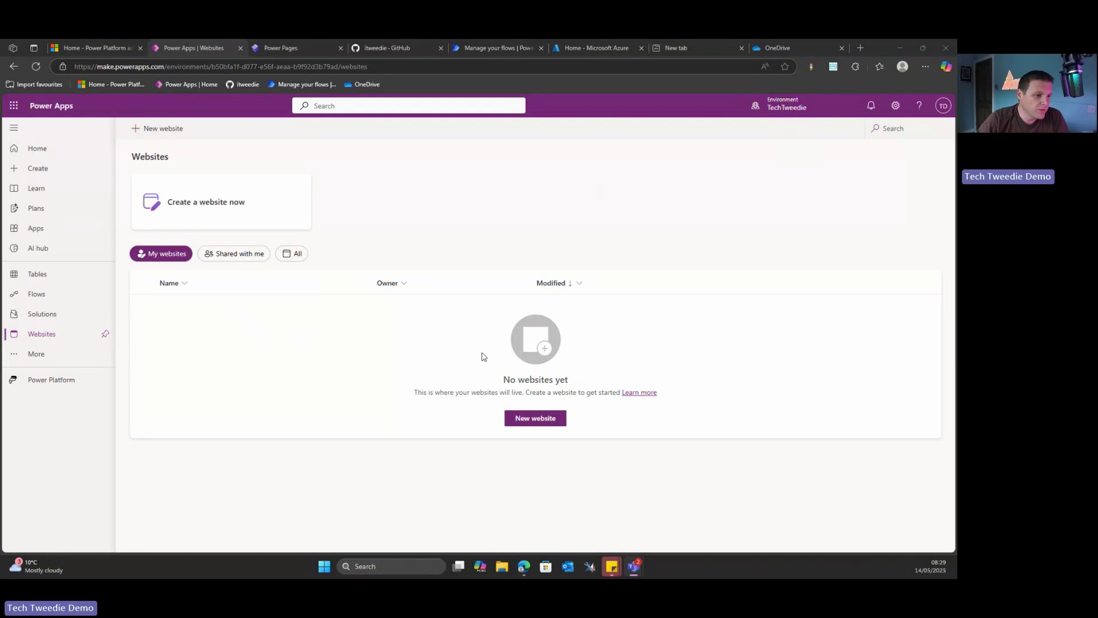
# Start a new Power Pages website with industry Other and have Copilot build it from a blog description
pyautogui.click(527, 421)
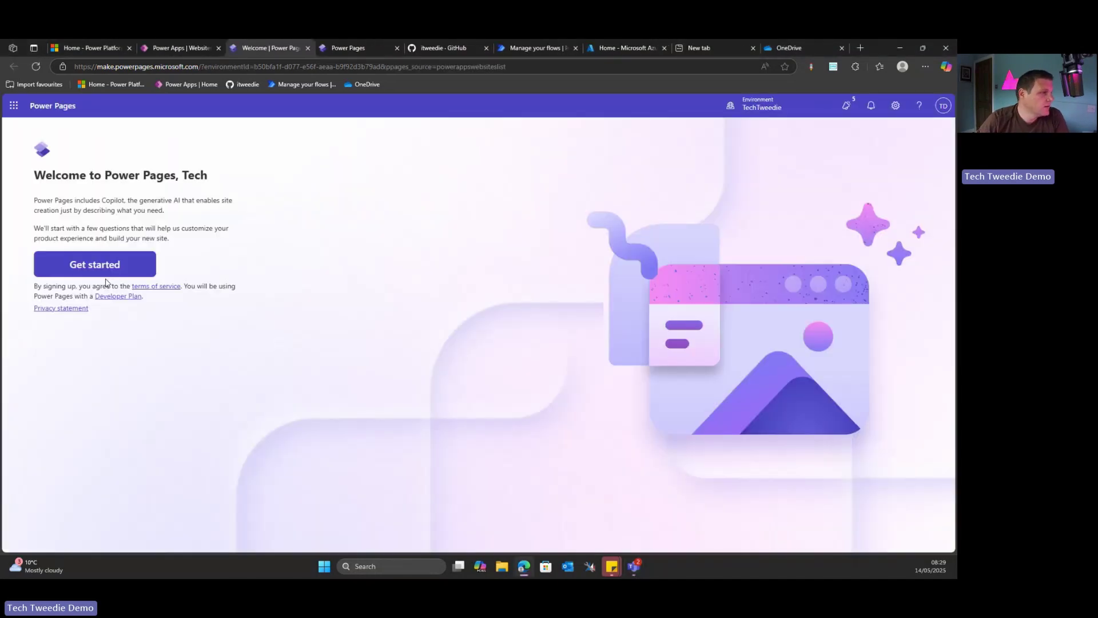
pyautogui.click(108, 268)
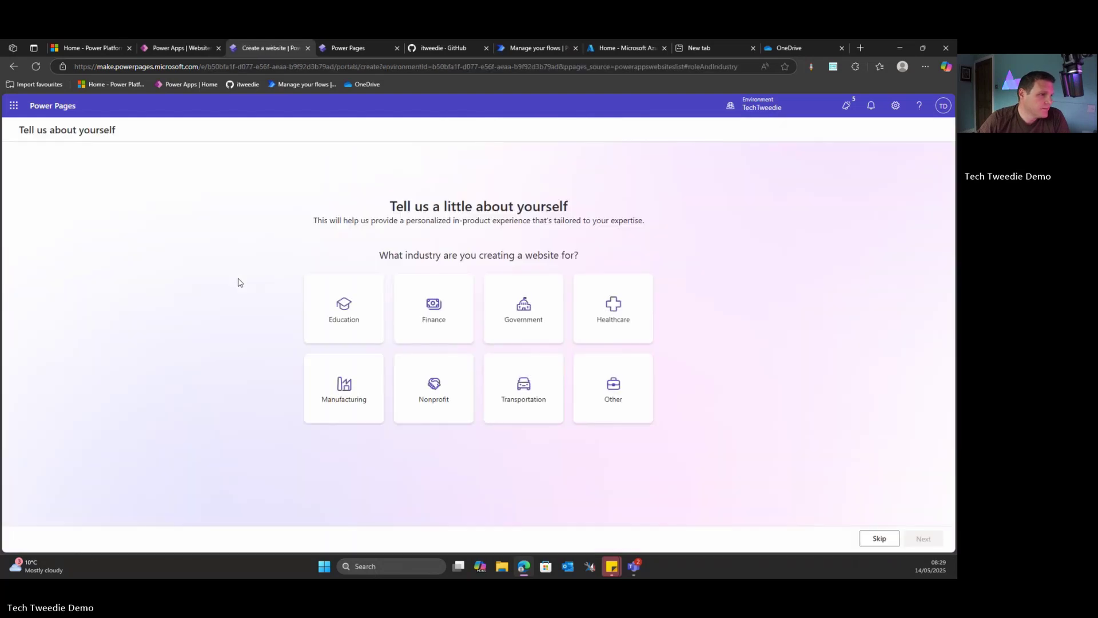
pyautogui.click(606, 416)
pyautogui.click(916, 539)
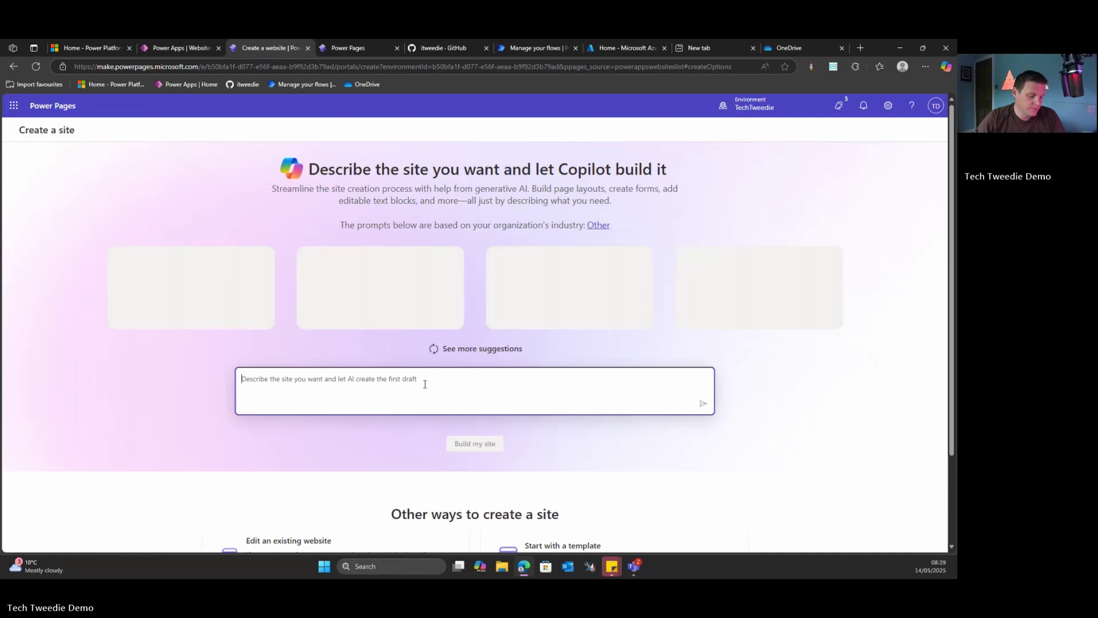
pyautogui.write('A small site for my blog')
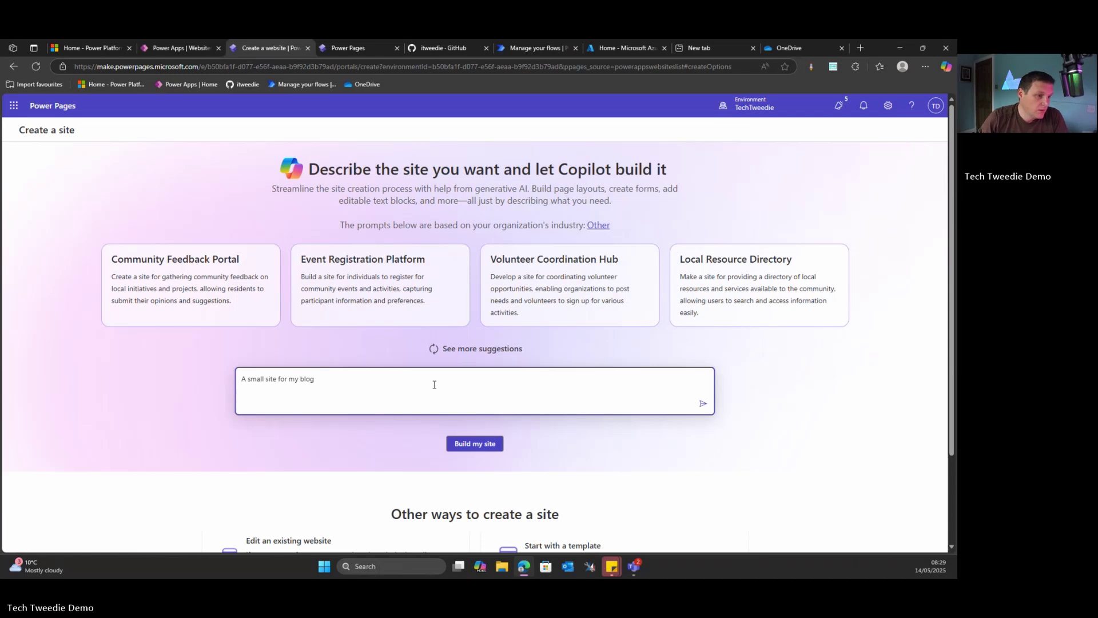
pyautogui.click(477, 444)
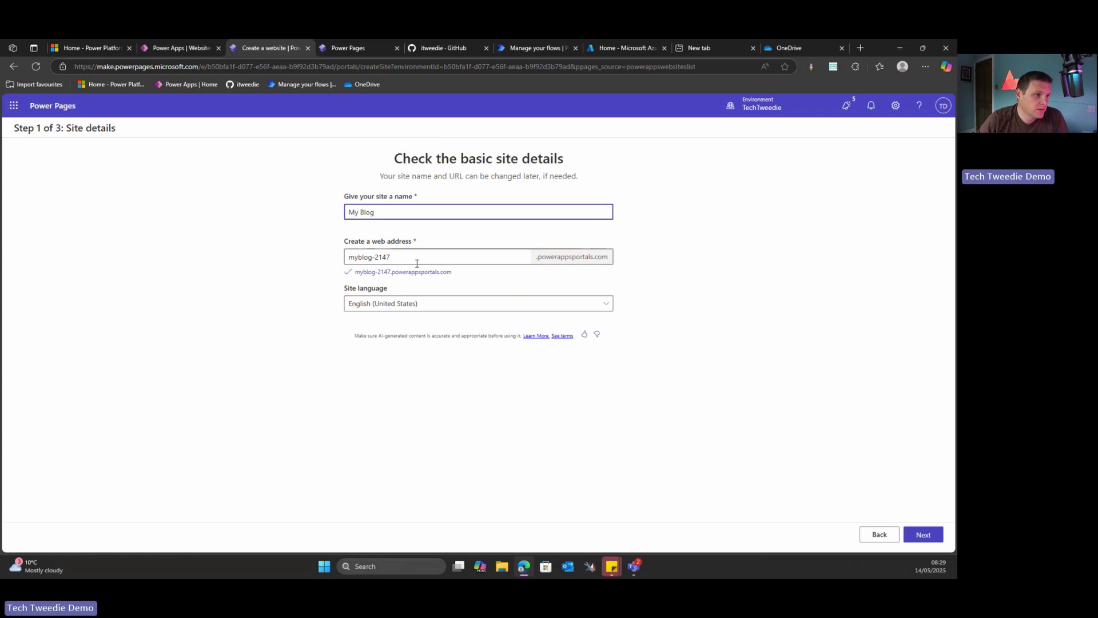
# Keep English (United States) as site language, accept the suggested layout, and add the About Us page
pyautogui.click(466, 304)
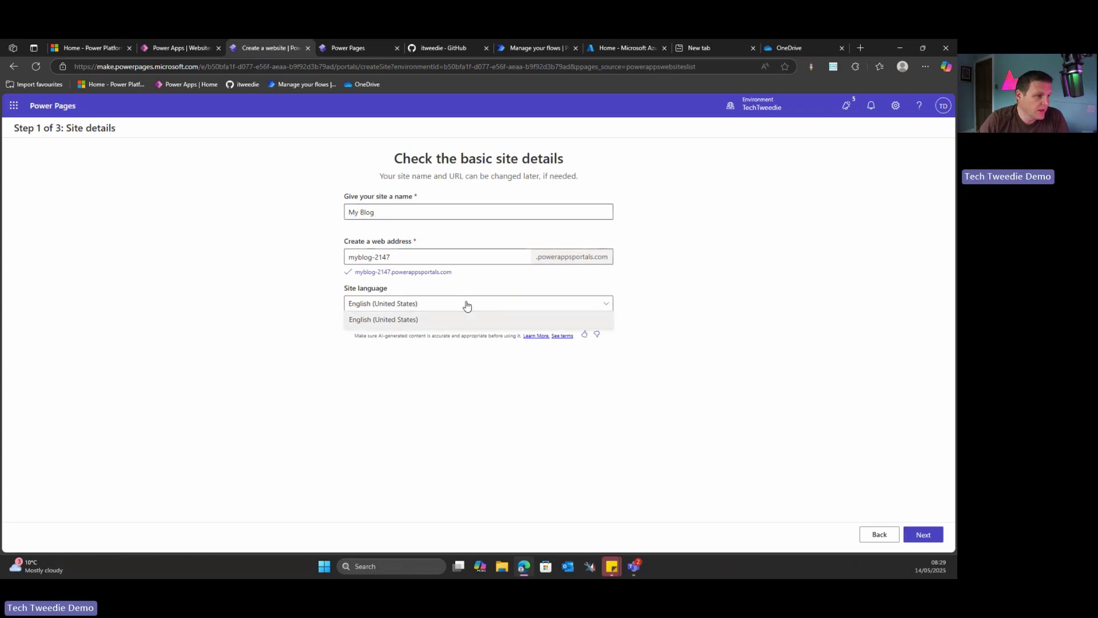
pyautogui.click(466, 305)
pyautogui.click(921, 534)
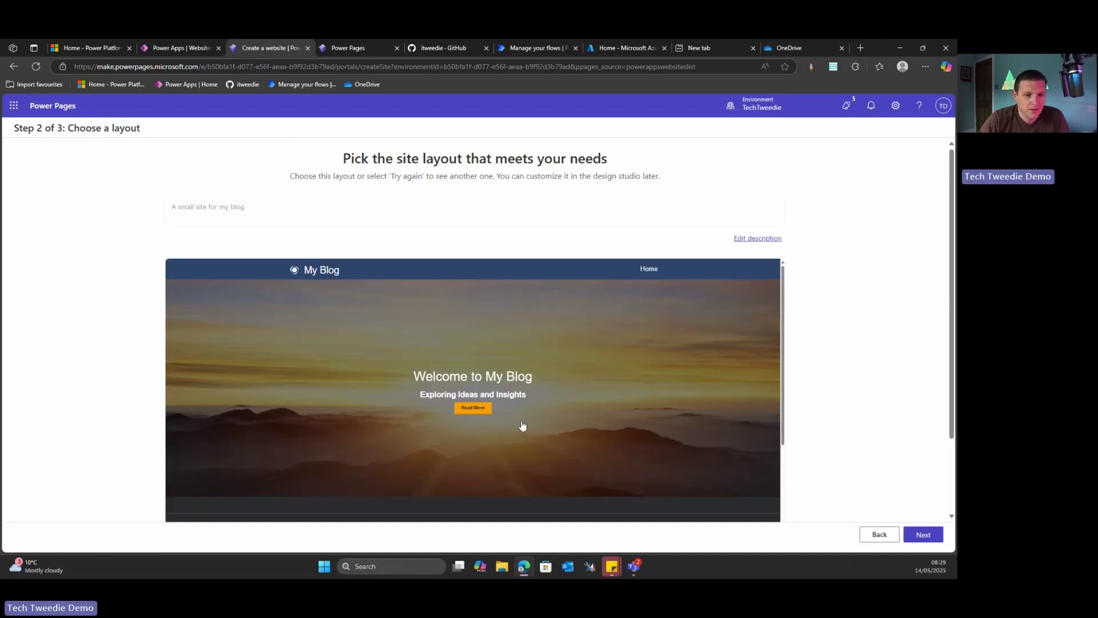
pyautogui.click(938, 541)
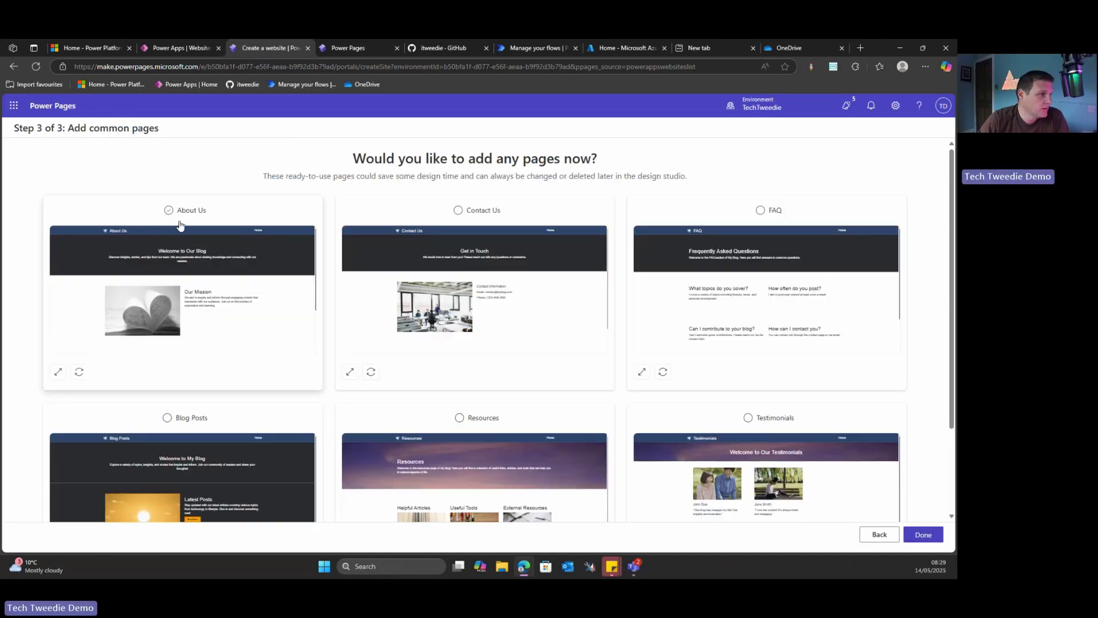
pyautogui.click(168, 210)
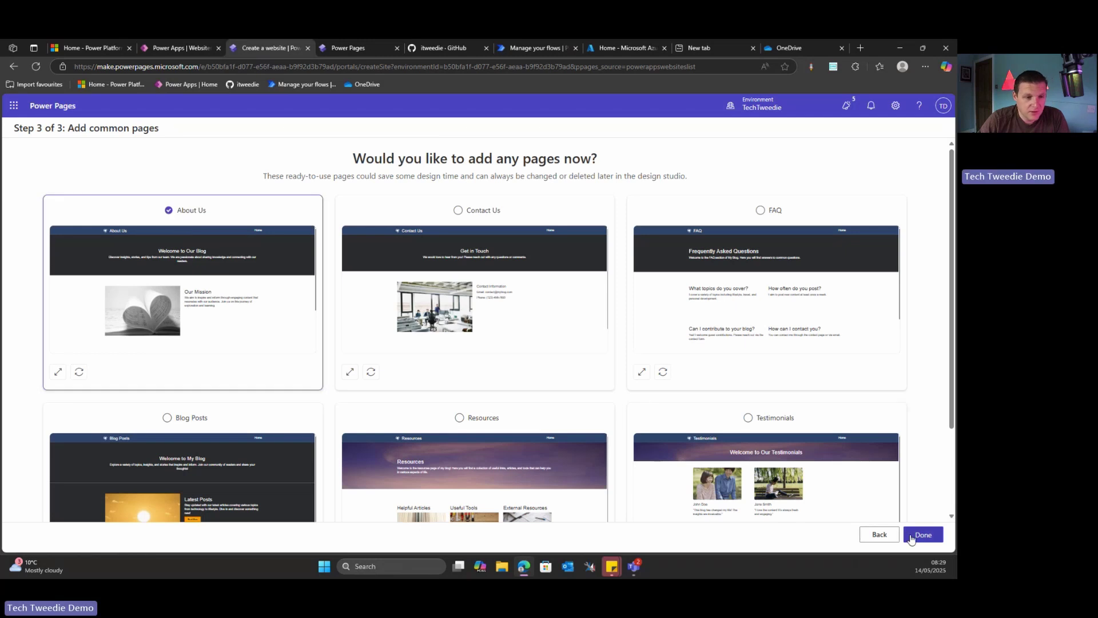
# Create the My Blog site, step through the design studio tour, and dismiss the 'Set up is not finished' preview message
pyautogui.click(912, 534)
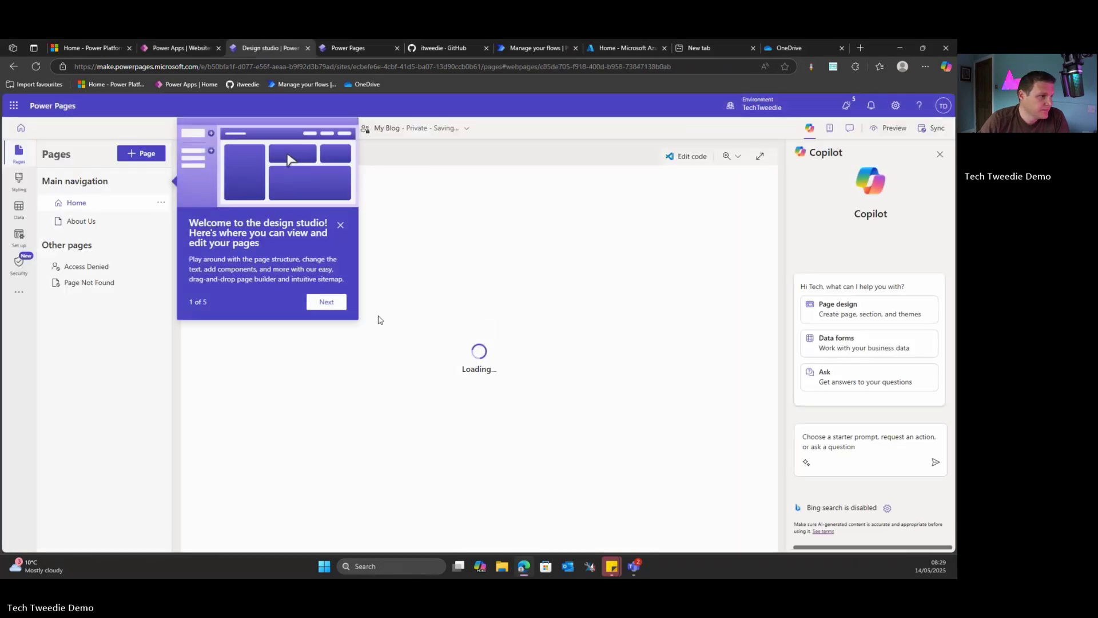
pyautogui.click(325, 302)
pyautogui.click(157, 340)
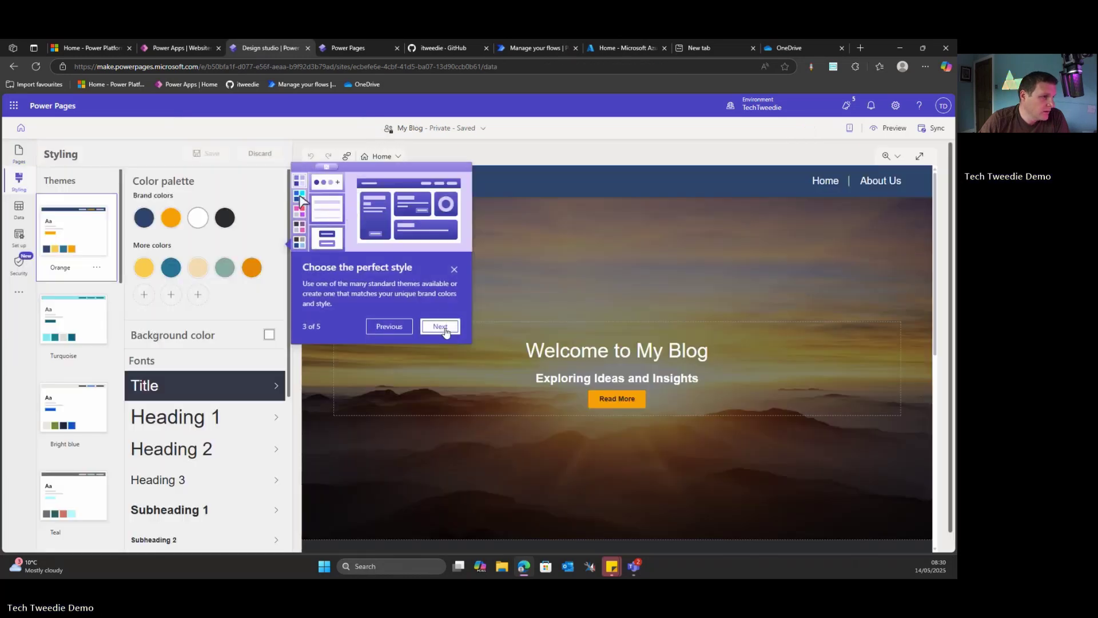
pyautogui.click(440, 326)
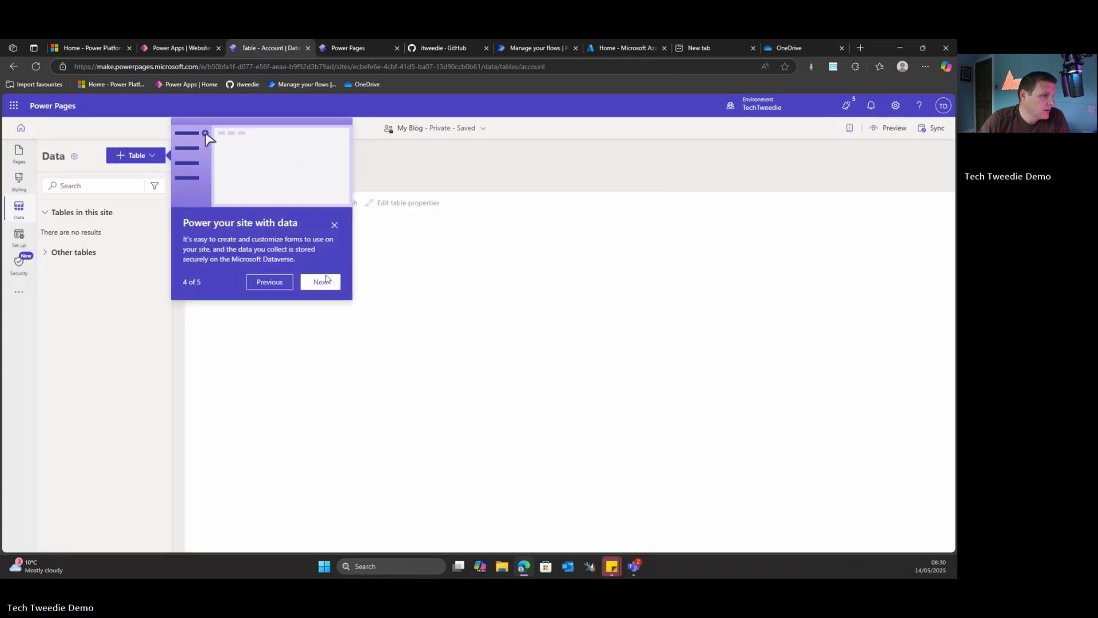
pyautogui.click(323, 281)
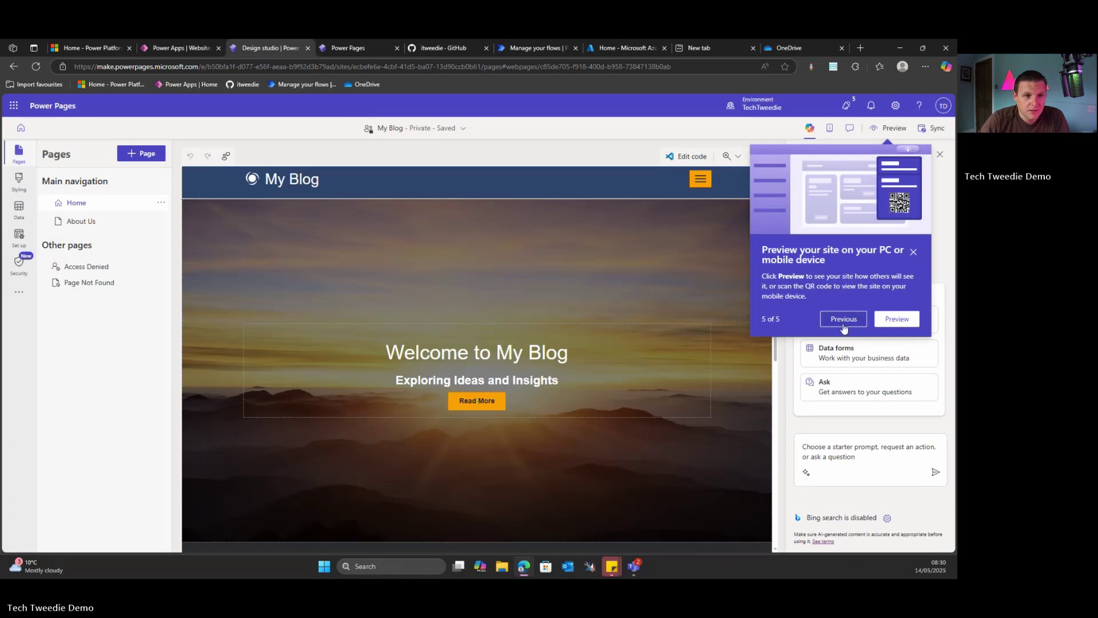
pyautogui.click(898, 320)
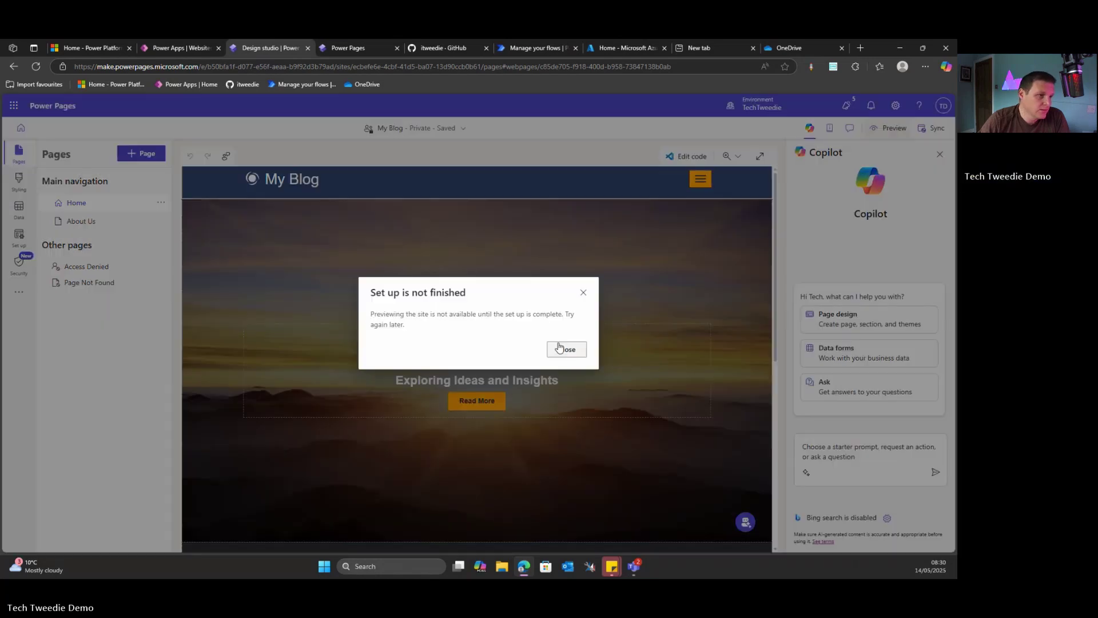
pyautogui.click(566, 349)
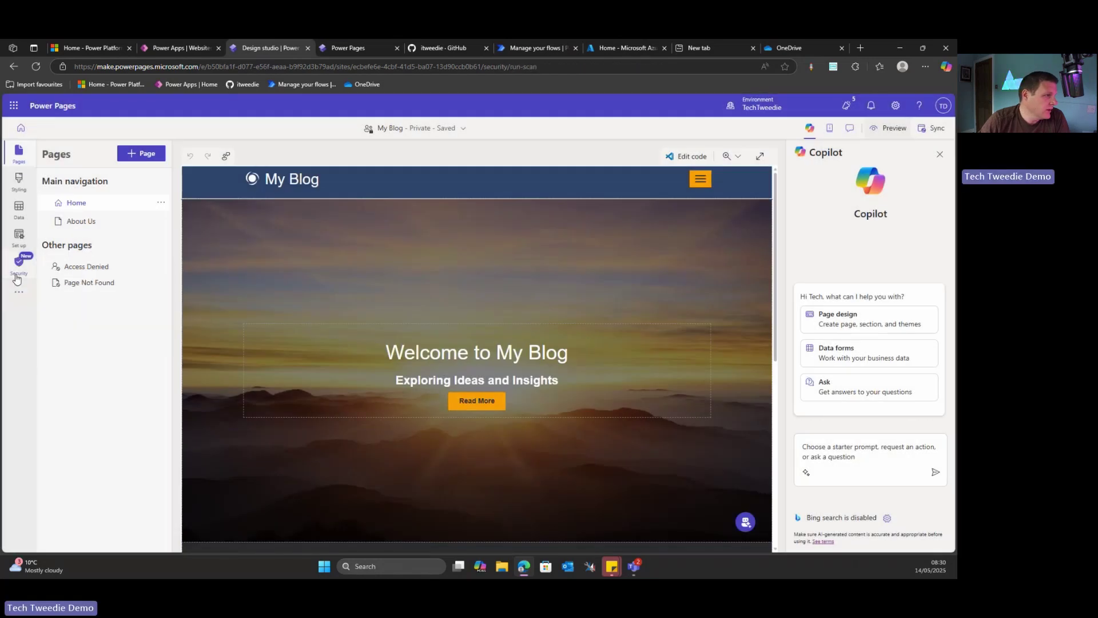
# Go to the site's Security settings and show the Identity providers list
pyautogui.click(18, 262)
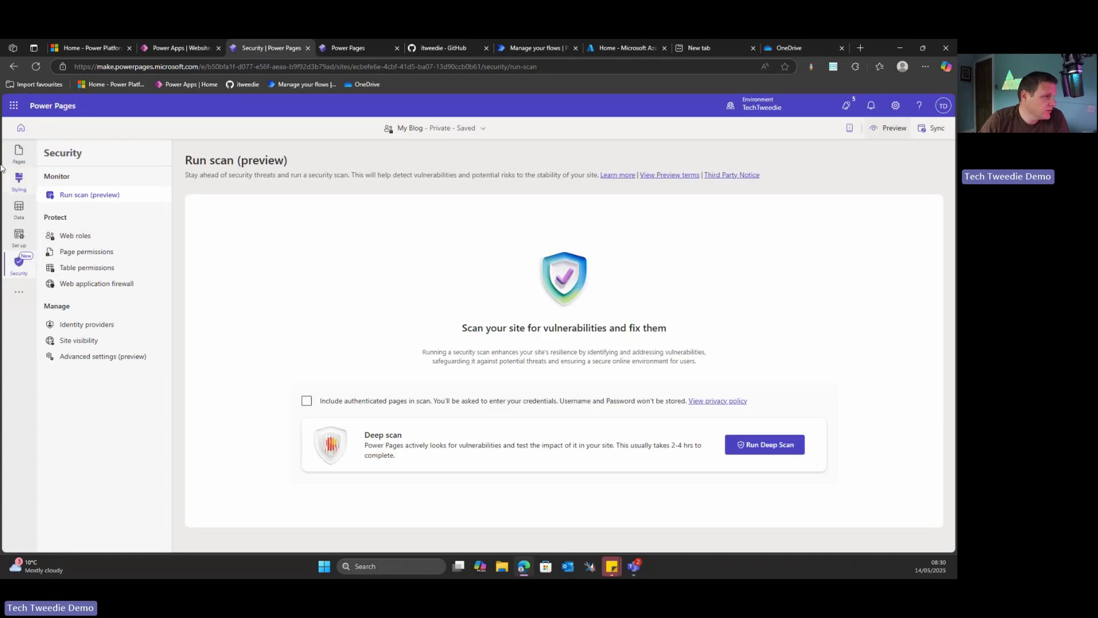
pyautogui.click(108, 330)
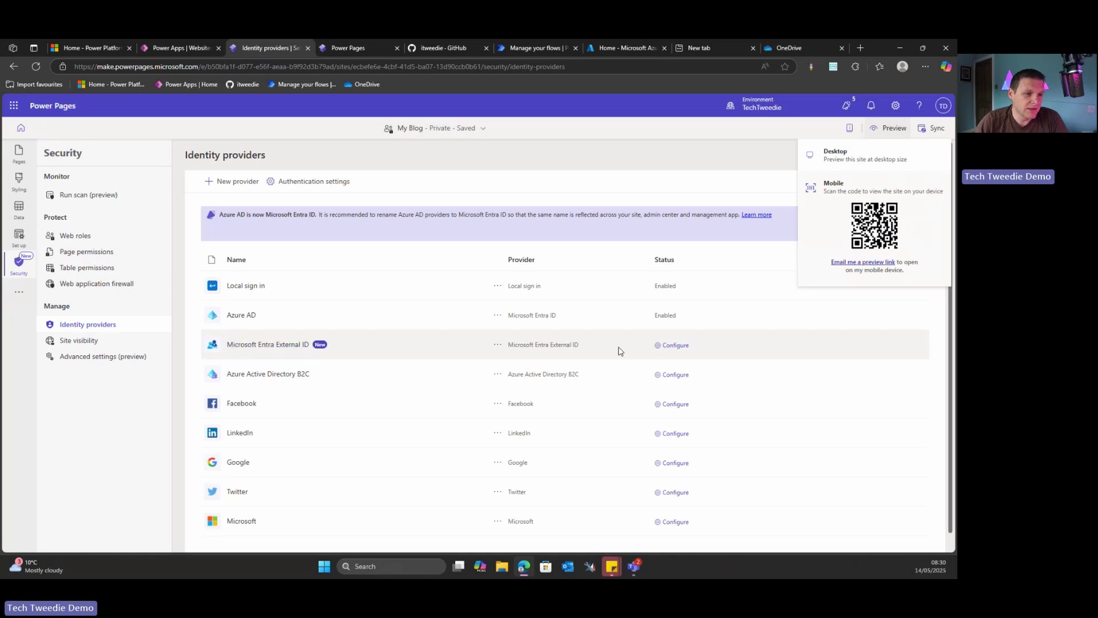
# Start configuring Microsoft Entra External ID, review the default provider name, and continue to the setup step
pyautogui.click(675, 346)
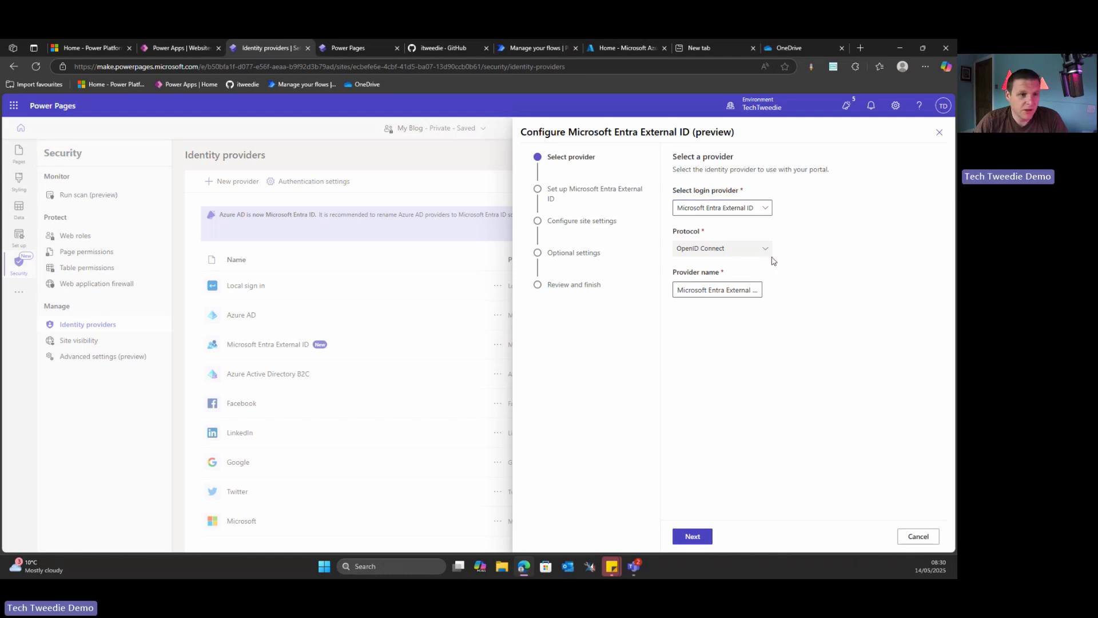
pyautogui.moveTo(680, 292); pyautogui.dragTo(759, 290)
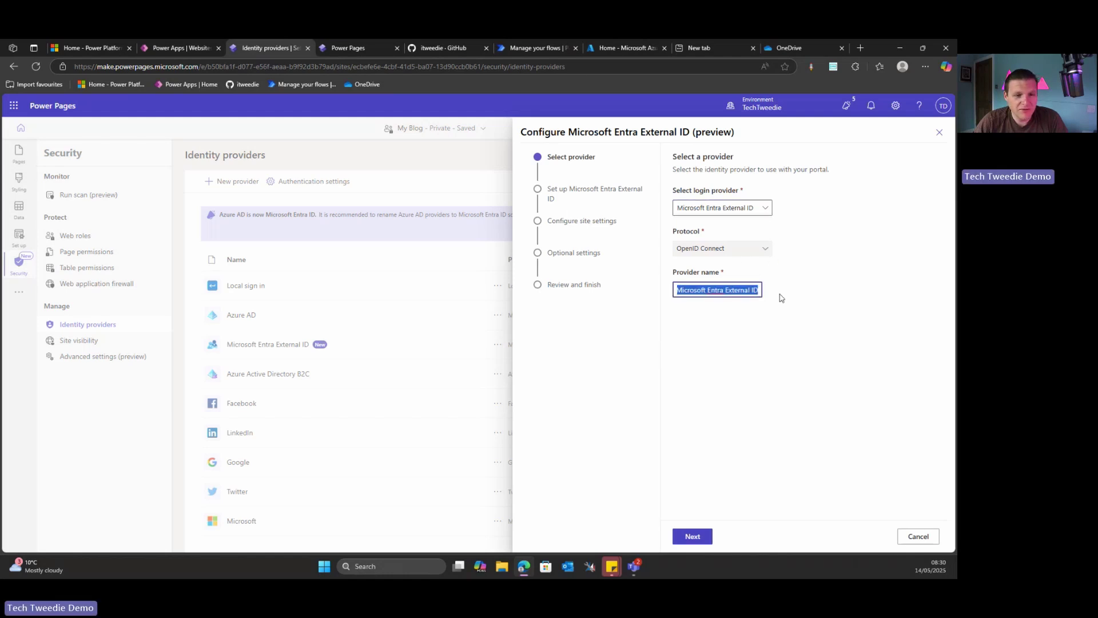
pyautogui.click(701, 537)
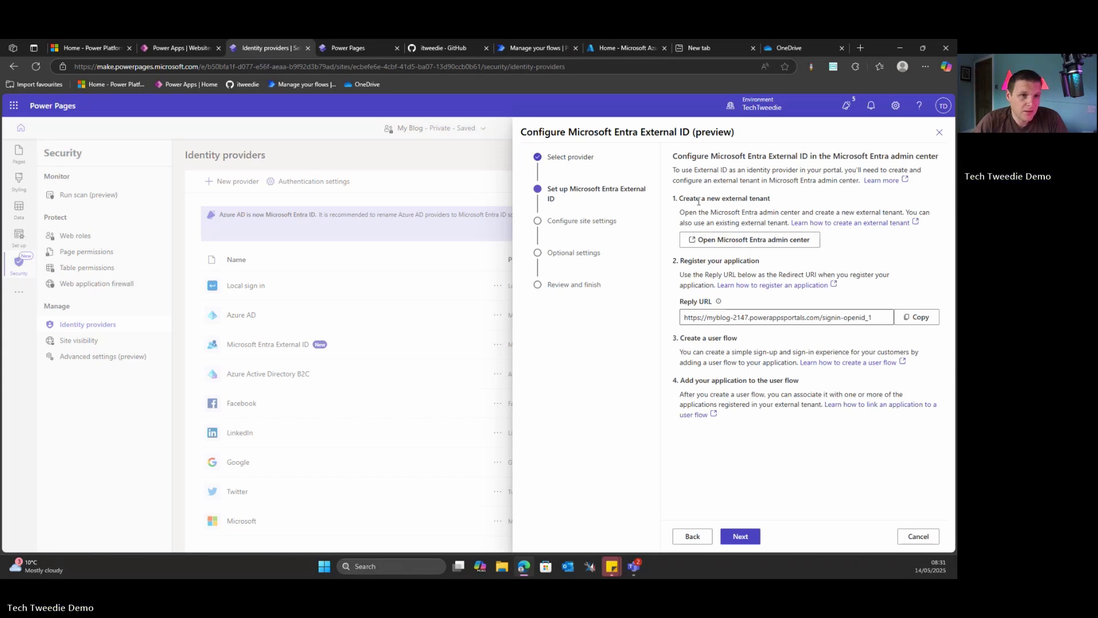
# In the Entra admin center, go to Identity > Overview > Manage tenants and start creating a tenant
pyautogui.click(740, 240)
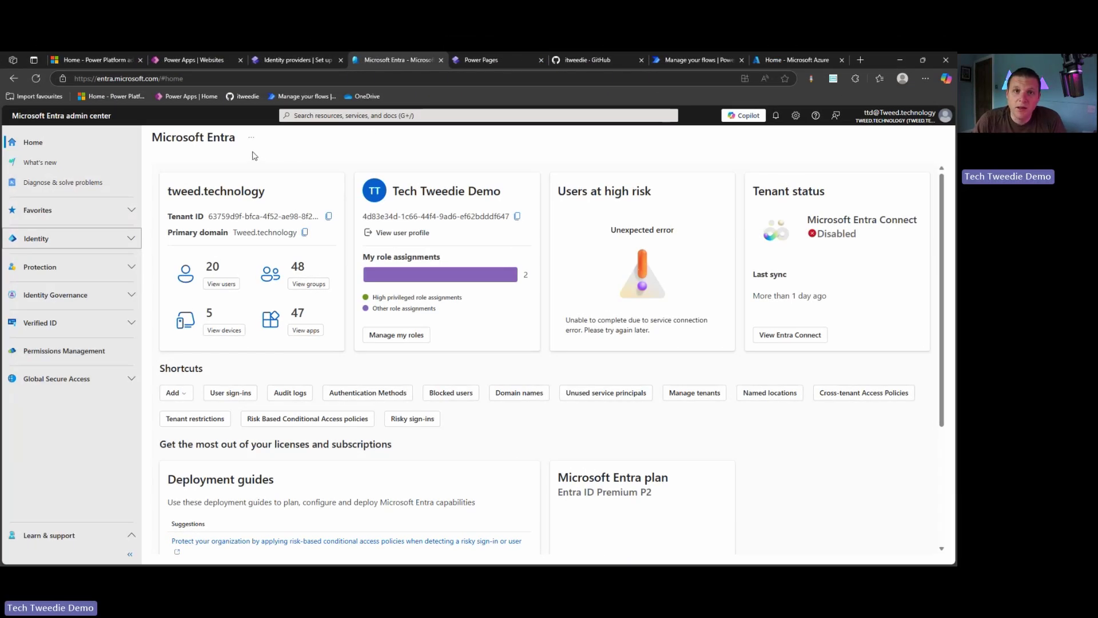
pyautogui.click(131, 239)
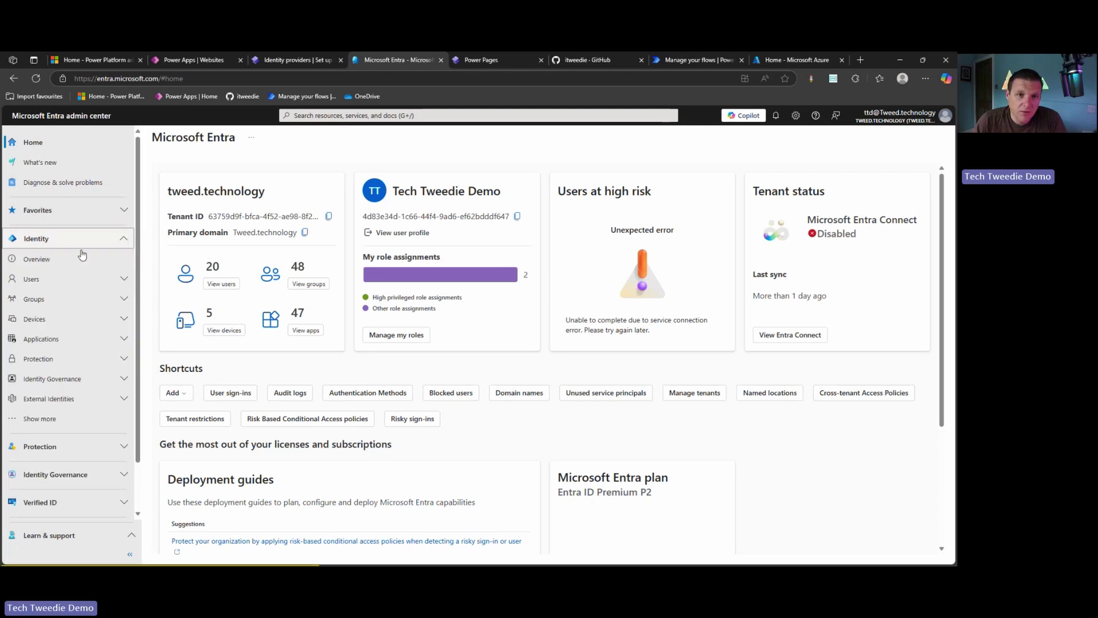
pyautogui.click(62, 258)
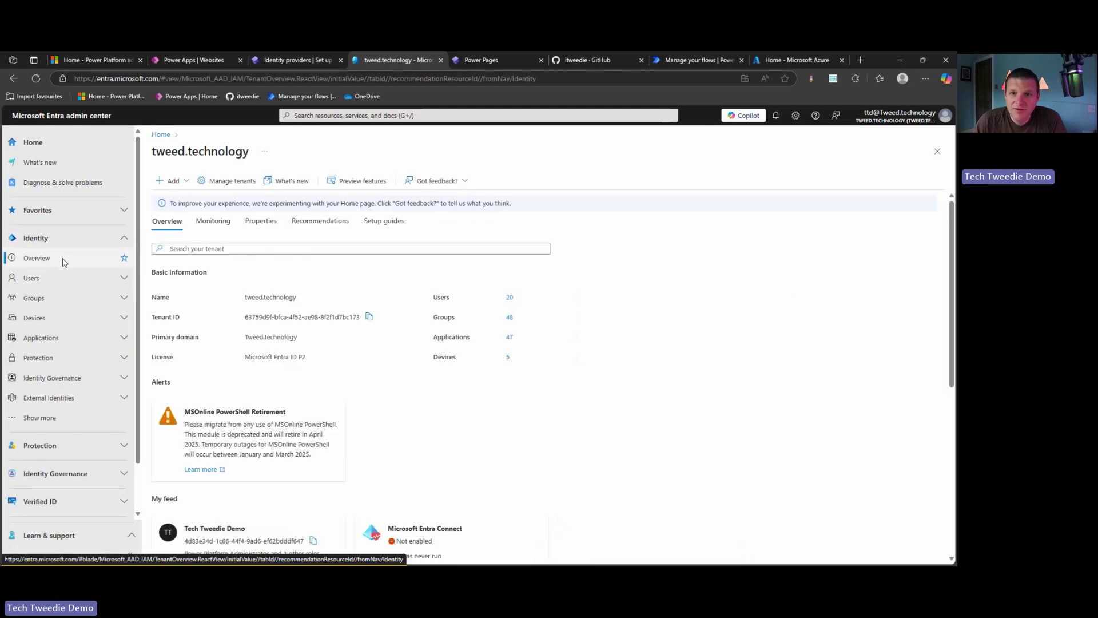
pyautogui.click(232, 182)
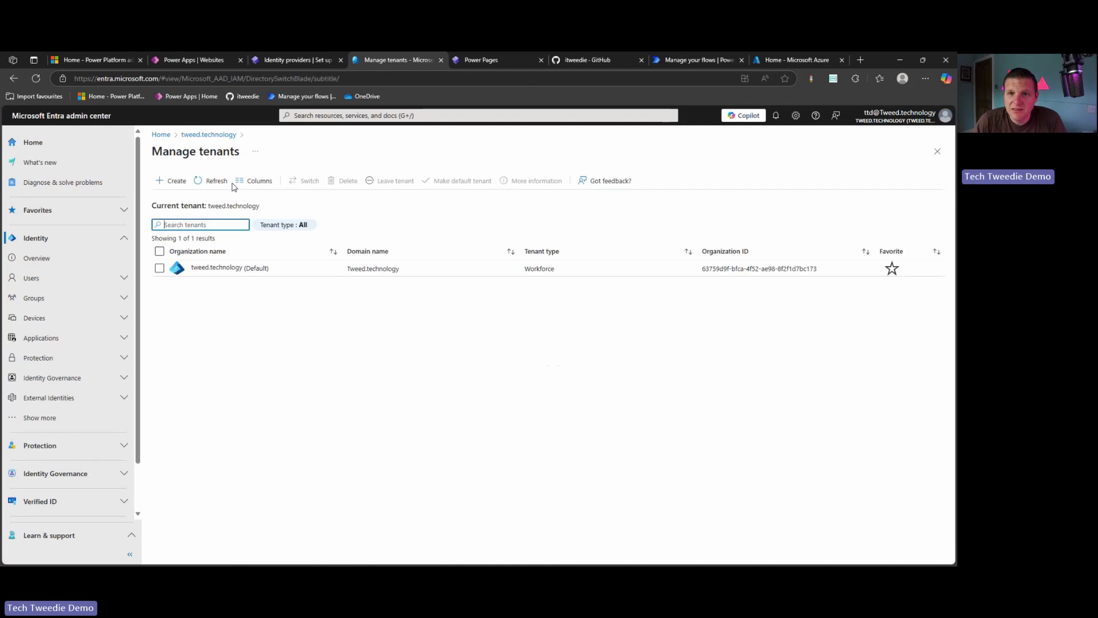
pyautogui.click(183, 187)
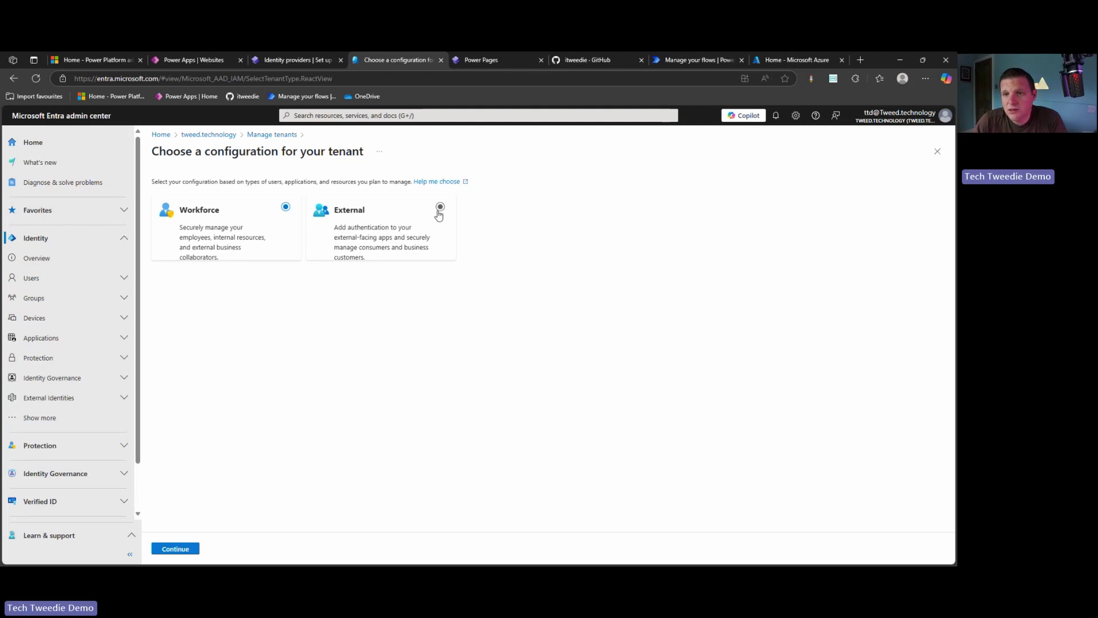
# Choose the External configuration for the new tenant, backed by an Azure subscription
pyautogui.click(439, 207)
pyautogui.click(196, 549)
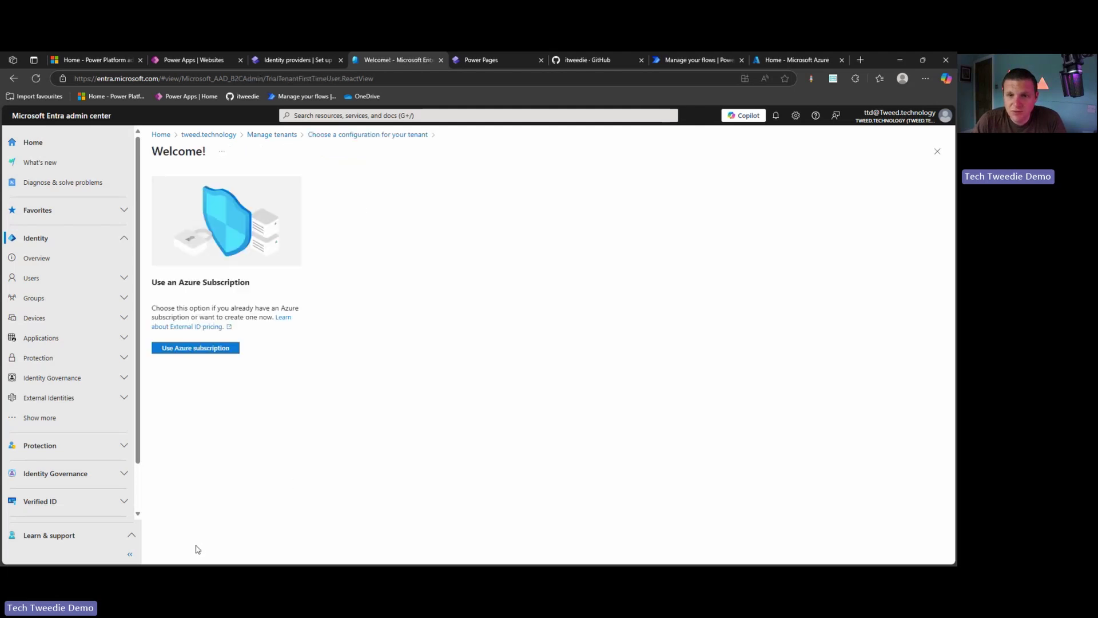
pyautogui.click(188, 349)
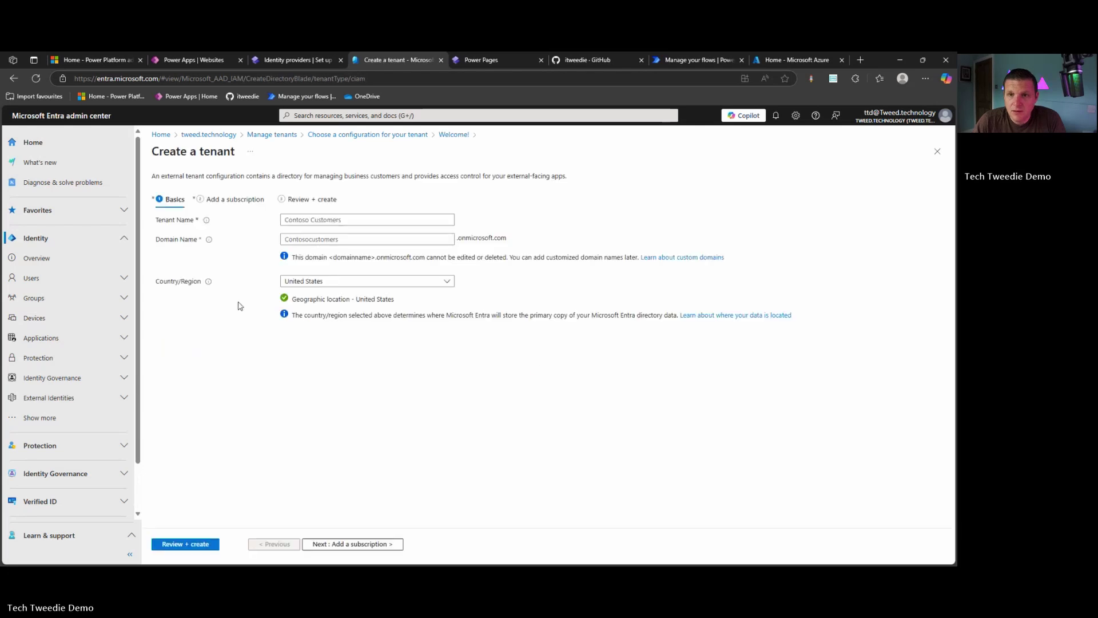
# Name the tenant TechTweedieExternalDemo, set country to United Kingdom, and move to the subscription step
pyautogui.click(370, 221)
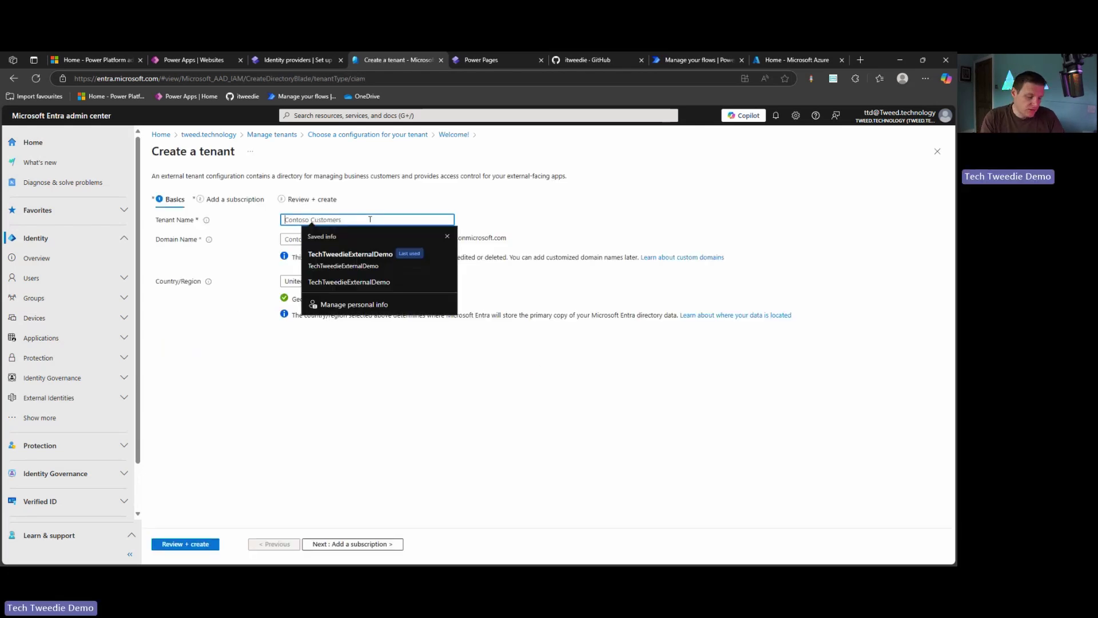
pyautogui.write('TechTweedieExternalDemo')
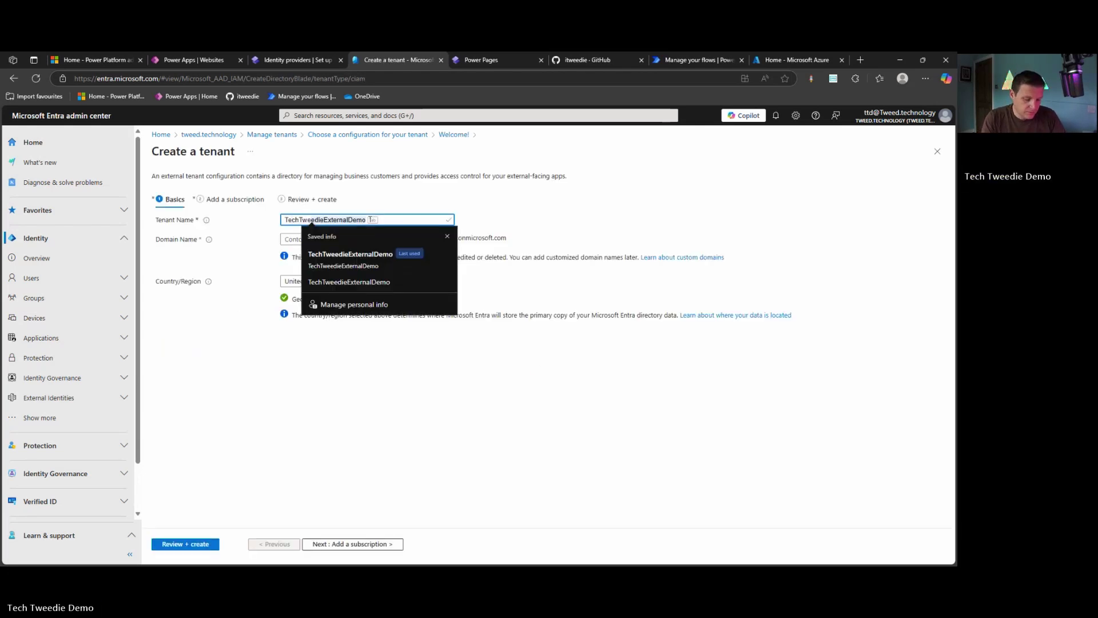
pyautogui.press('BackSpace')
pyautogui.press('BackSpace')
pyautogui.press('BackSpace')
pyautogui.press('BackSpace')
pyautogui.press('BackSpace')
pyautogui.press('BackSpace')
pyautogui.press('BackSpace')
pyautogui.press('BackSpace')
pyautogui.press('BackSpace')
pyautogui.press('BackSpace')
pyautogui.press('BackSpace')
pyautogui.press('BackSpace')
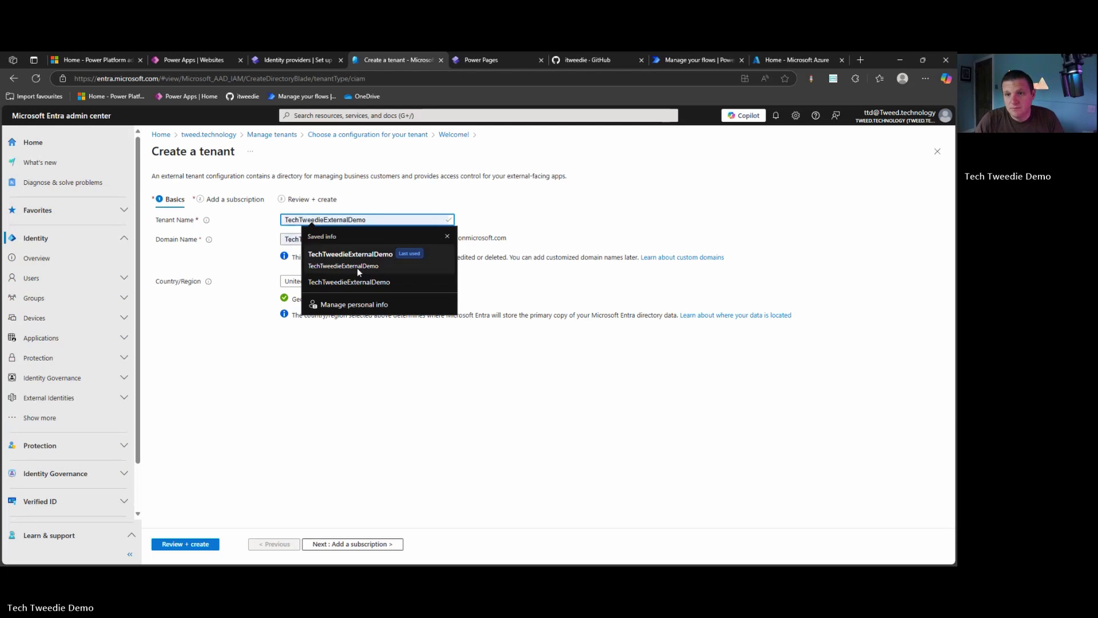
pyautogui.click(357, 264)
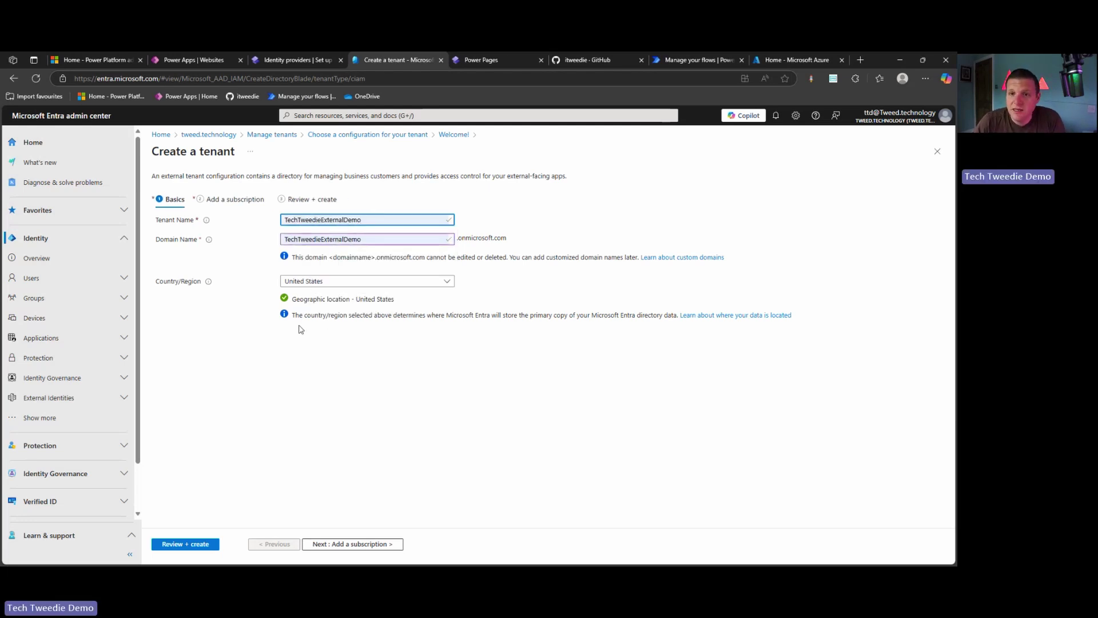
pyautogui.click(303, 281)
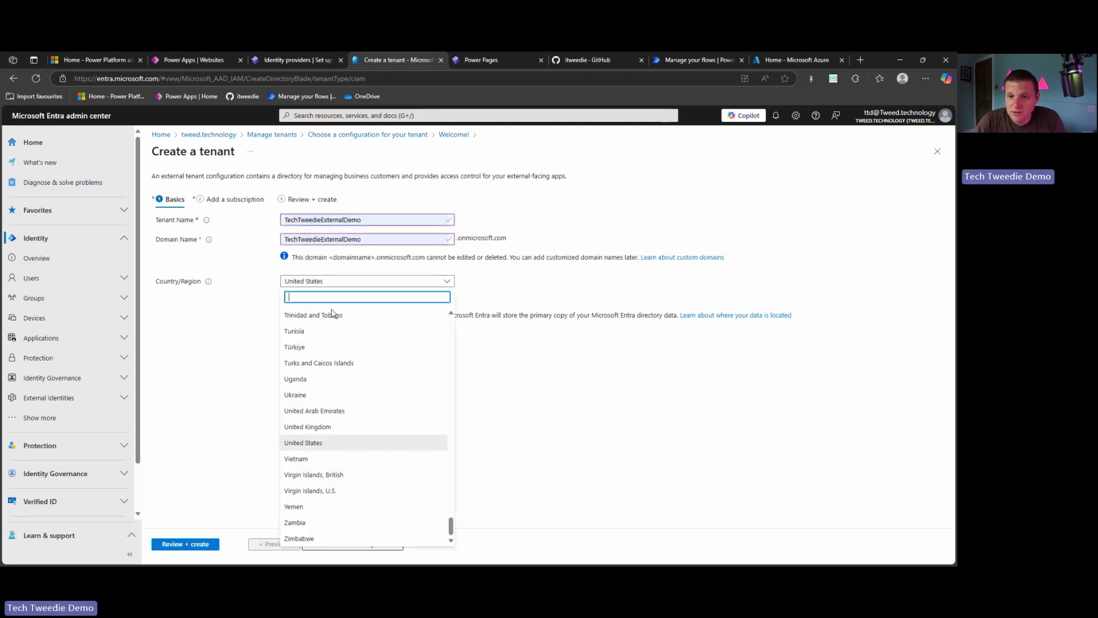
pyautogui.click(345, 434)
pyautogui.click(320, 543)
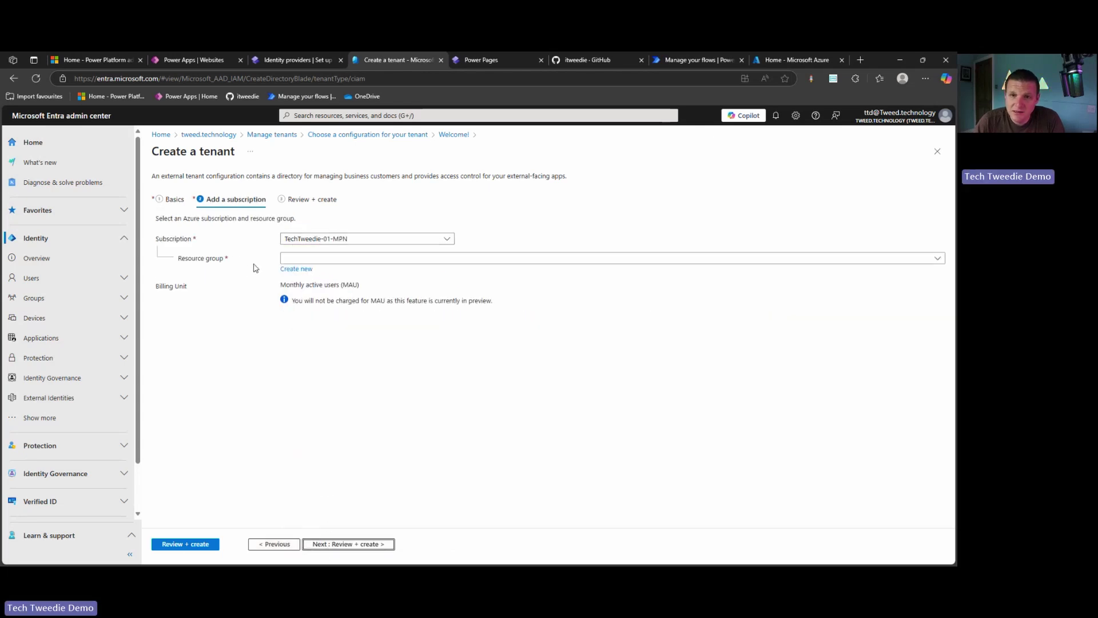
# Create a new resource group named TTDemoExternalID for the tenant
pyautogui.click(292, 269)
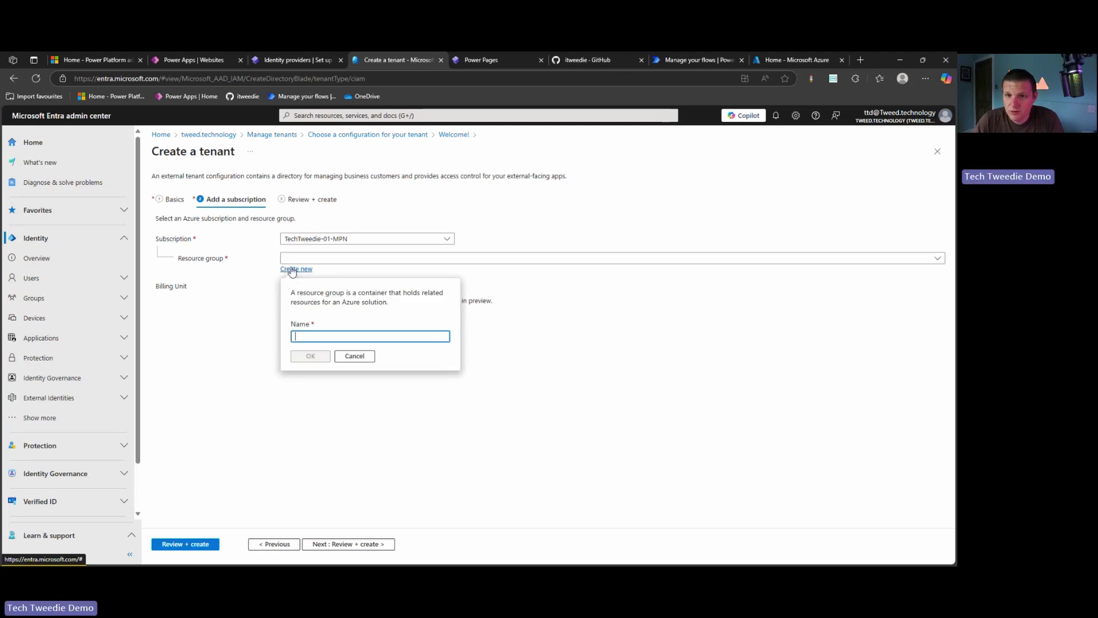
pyautogui.write('TechTw')
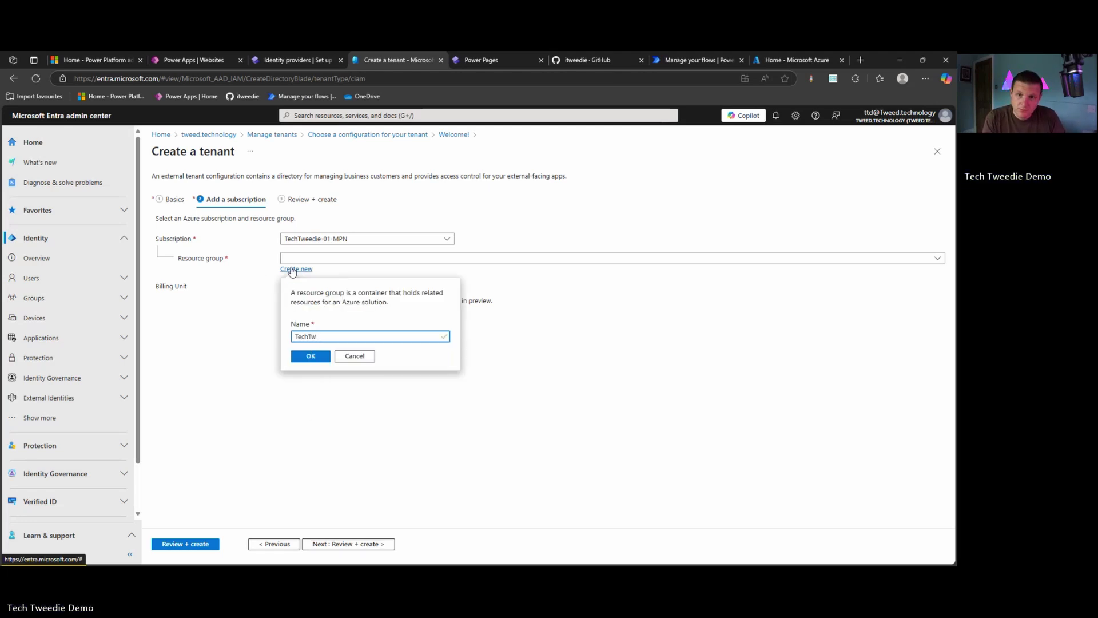
pyautogui.press('BackSpace')
pyautogui.press('BackSpace')
pyautogui.write('TTDemo')
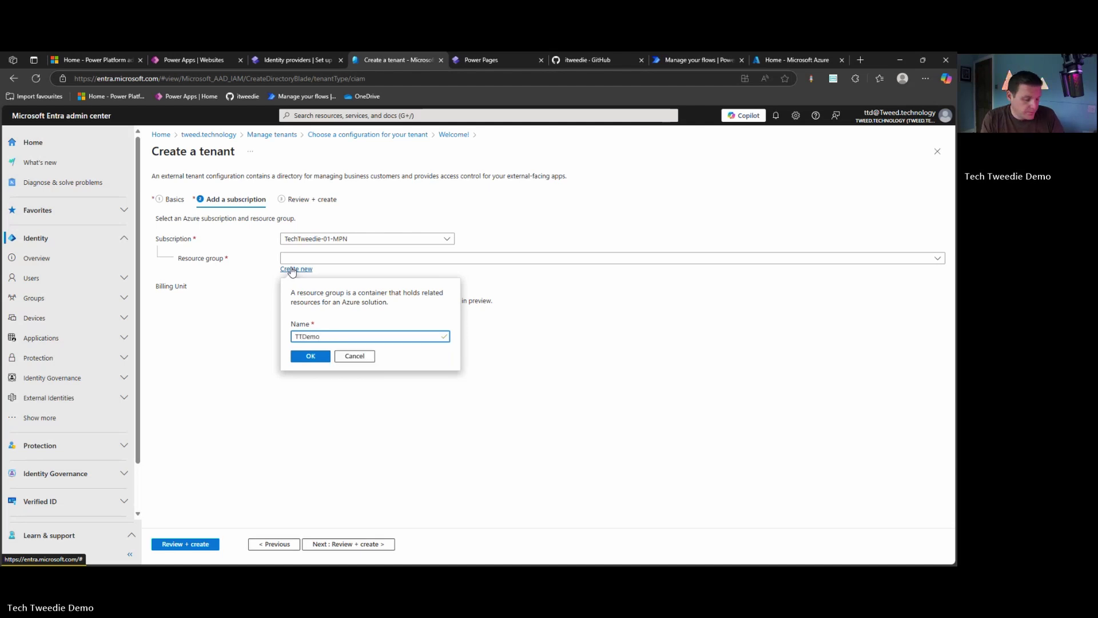
pyautogui.write('ExternalID')
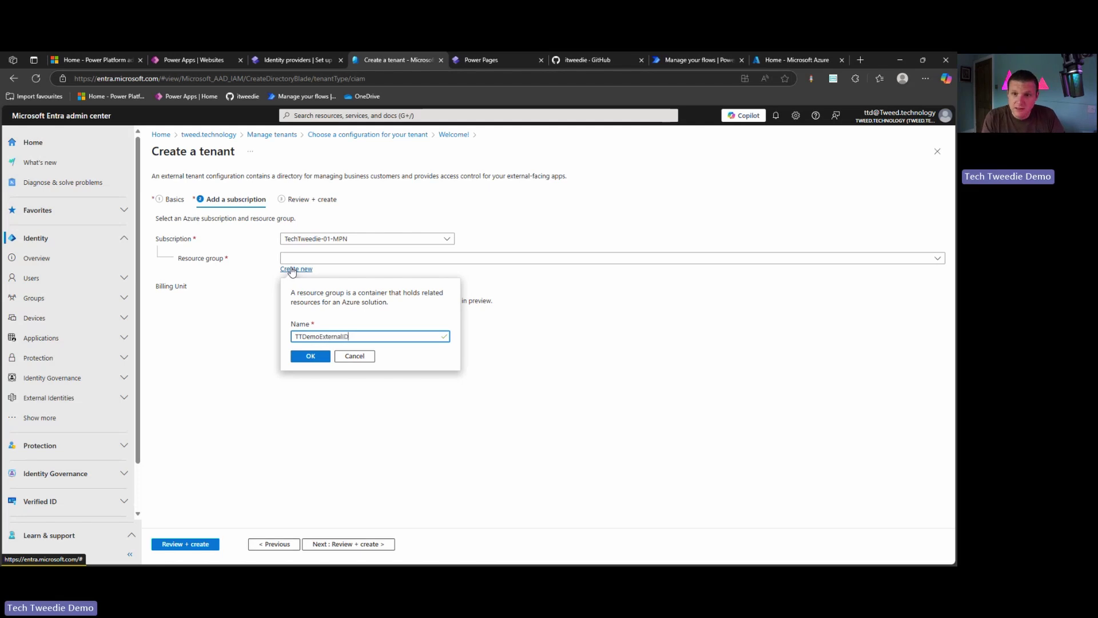
pyautogui.click(317, 356)
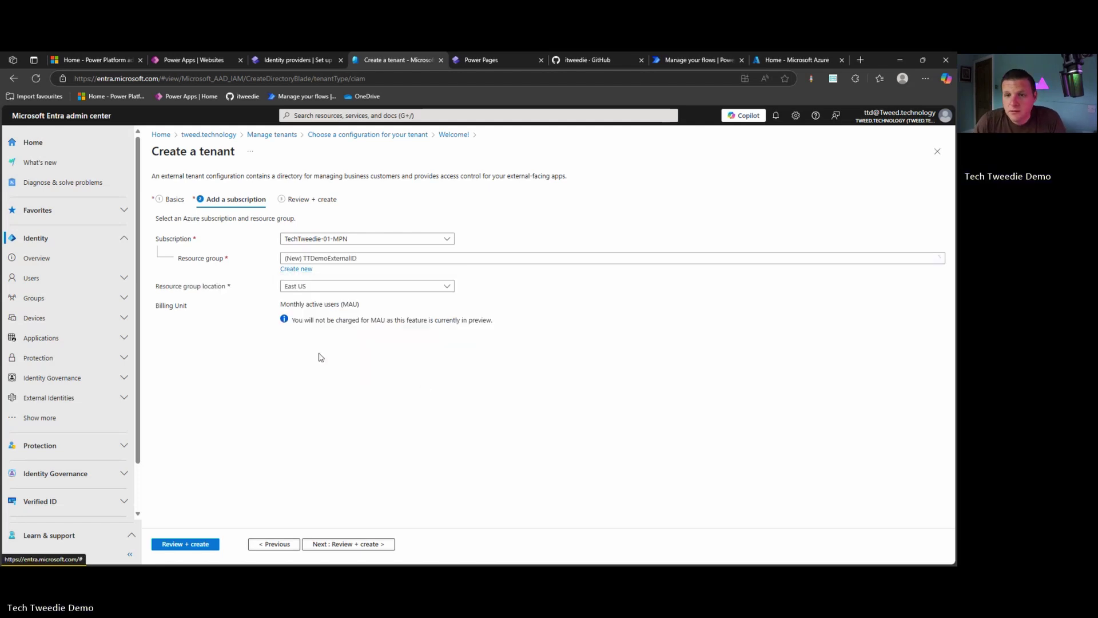
# Set the resource group location to UK South and proceed to Review + create
pyautogui.click(327, 287)
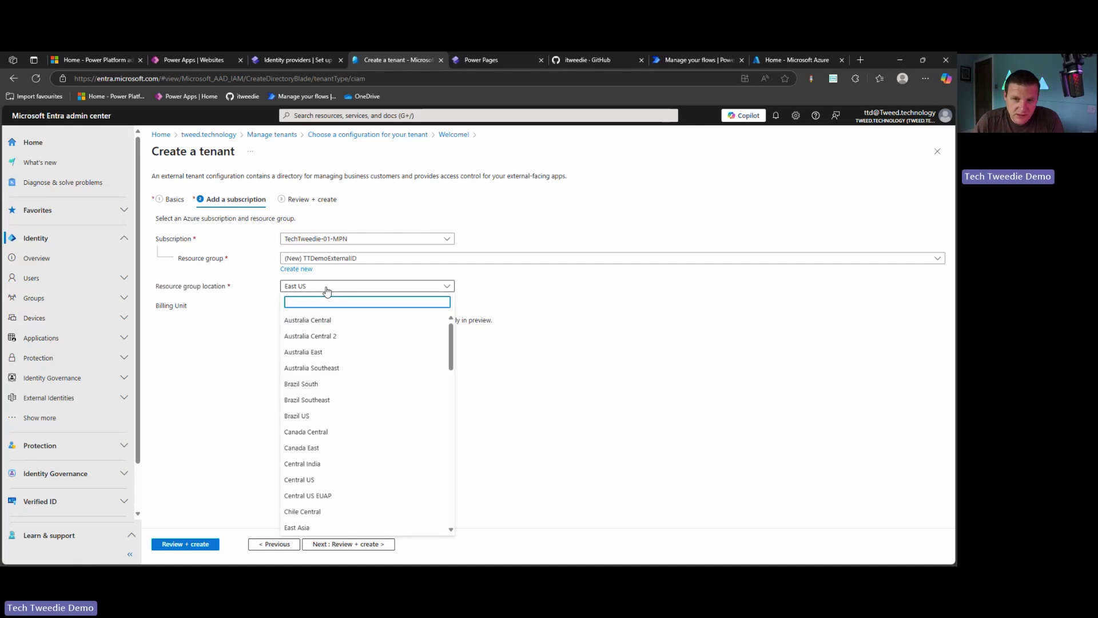
pyautogui.write('uk')
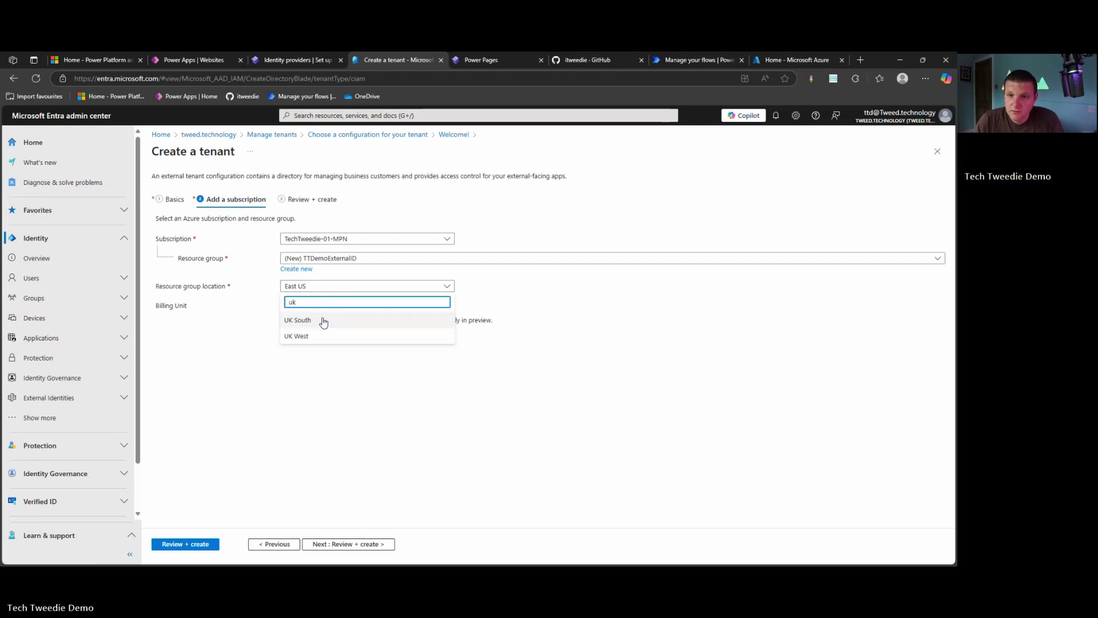
pyautogui.click(319, 321)
pyautogui.click(346, 542)
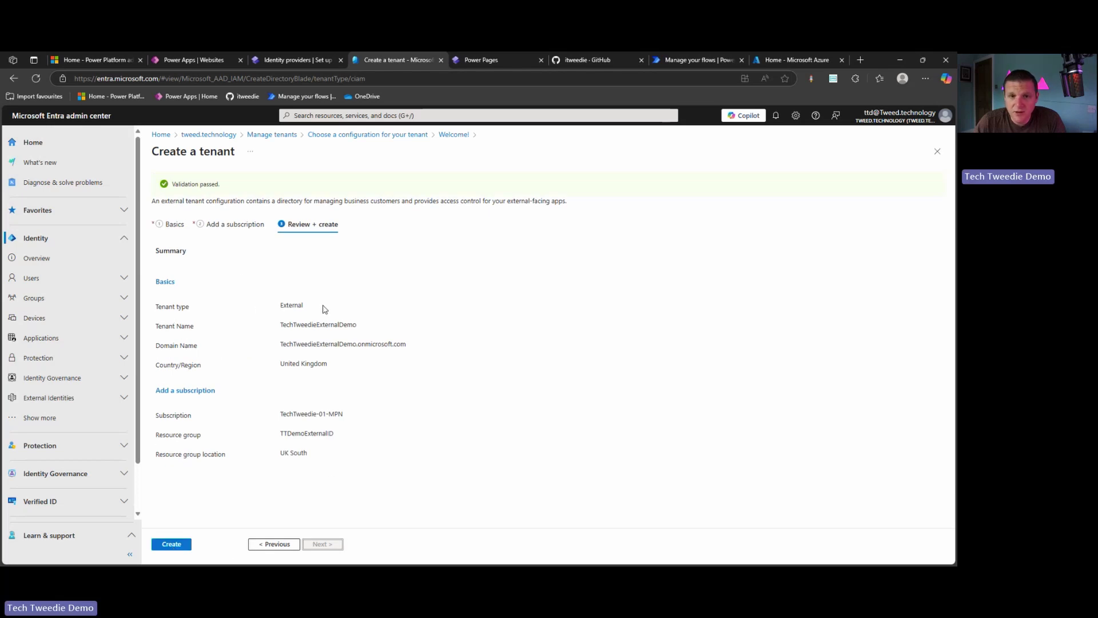
# Create the TechTweedieExternalDemo external tenant, then return to the Power Pages External ID setup tab
pyautogui.moveTo(321, 308); pyautogui.dragTo(166, 309)
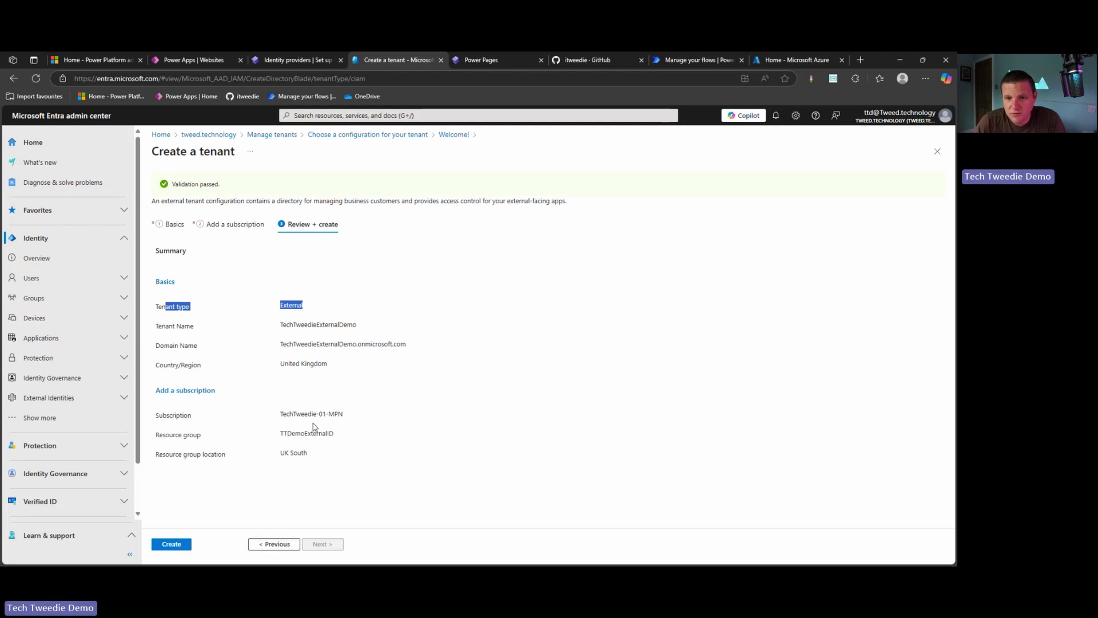
pyautogui.click(182, 546)
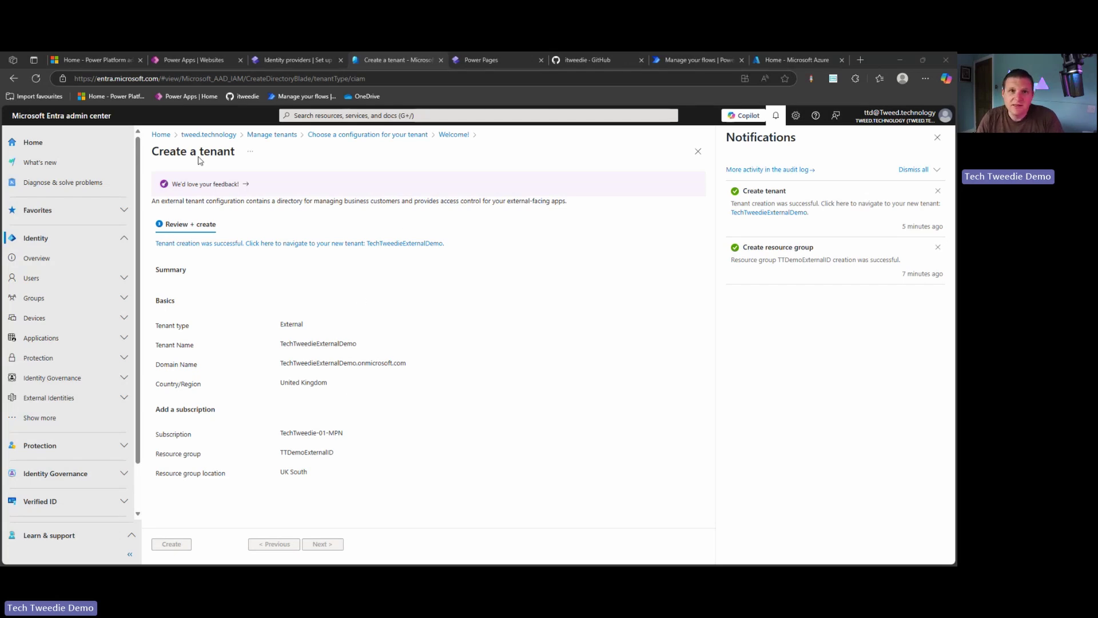
pyautogui.click(303, 60)
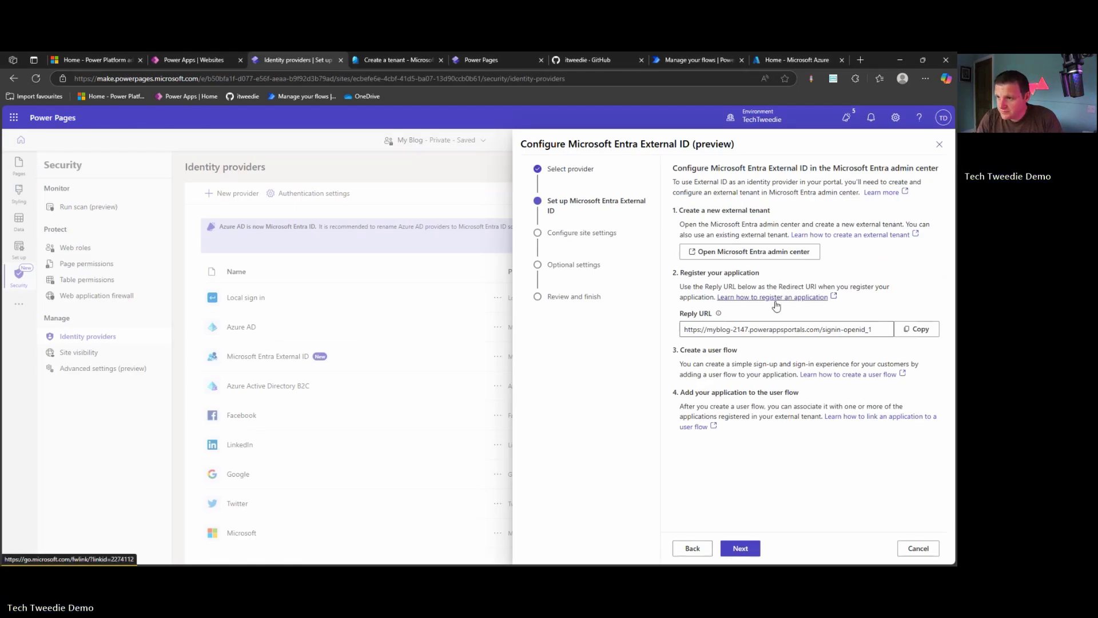
# Copy the site's Reply URL and open the 'Learn how to register an application' guide
pyautogui.click(903, 333)
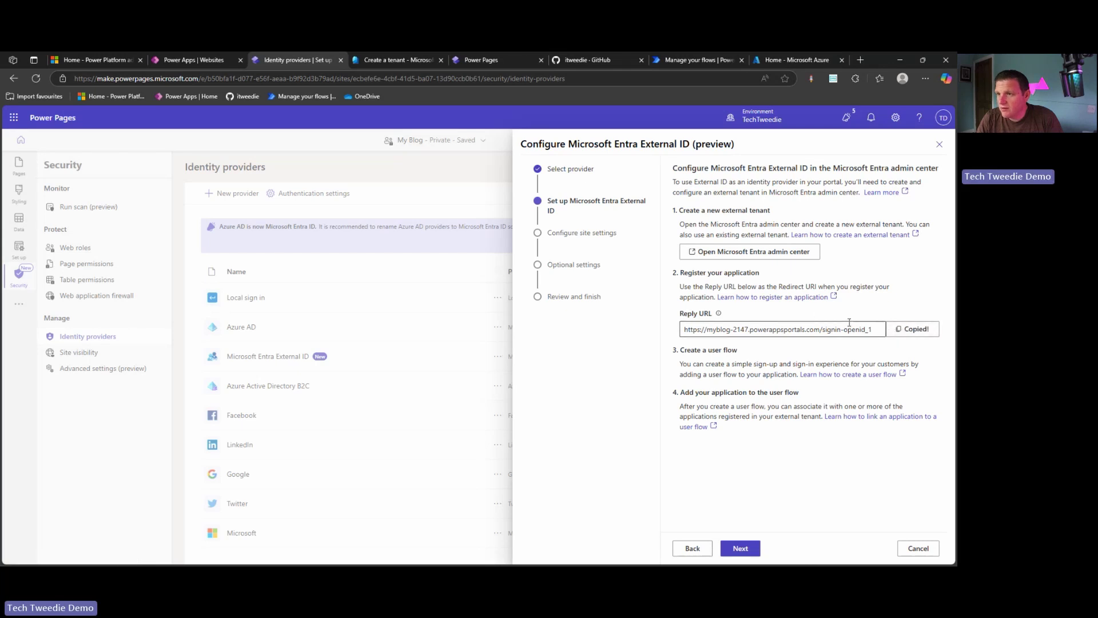
pyautogui.click(795, 296)
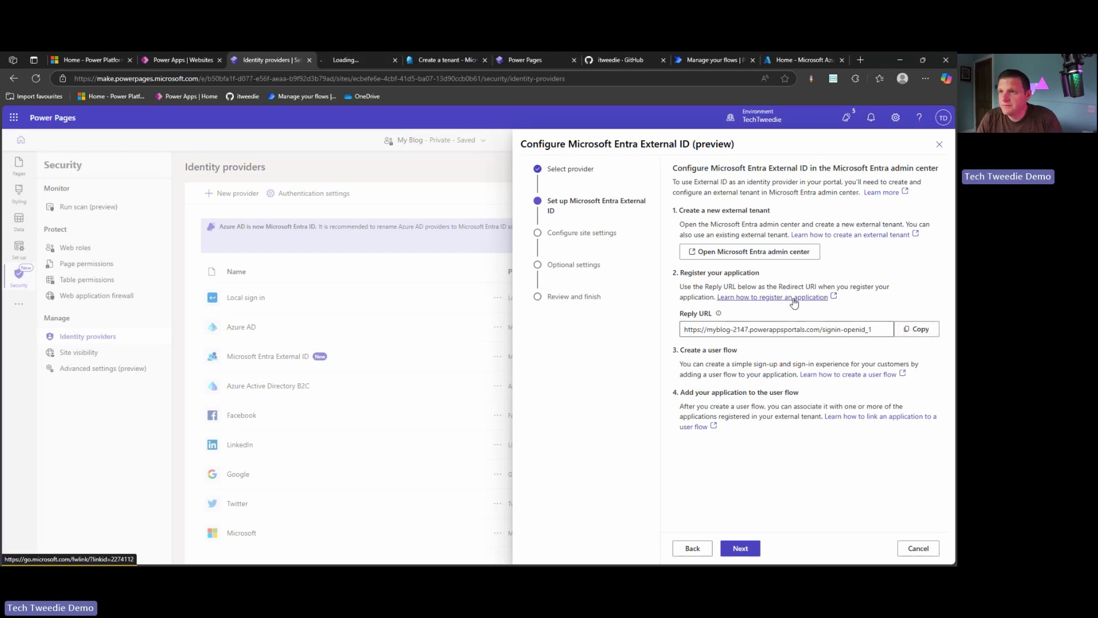
# Read through the Microsoft Learn app-registration steps, then close the documentation tab
pyautogui.click(343, 60)
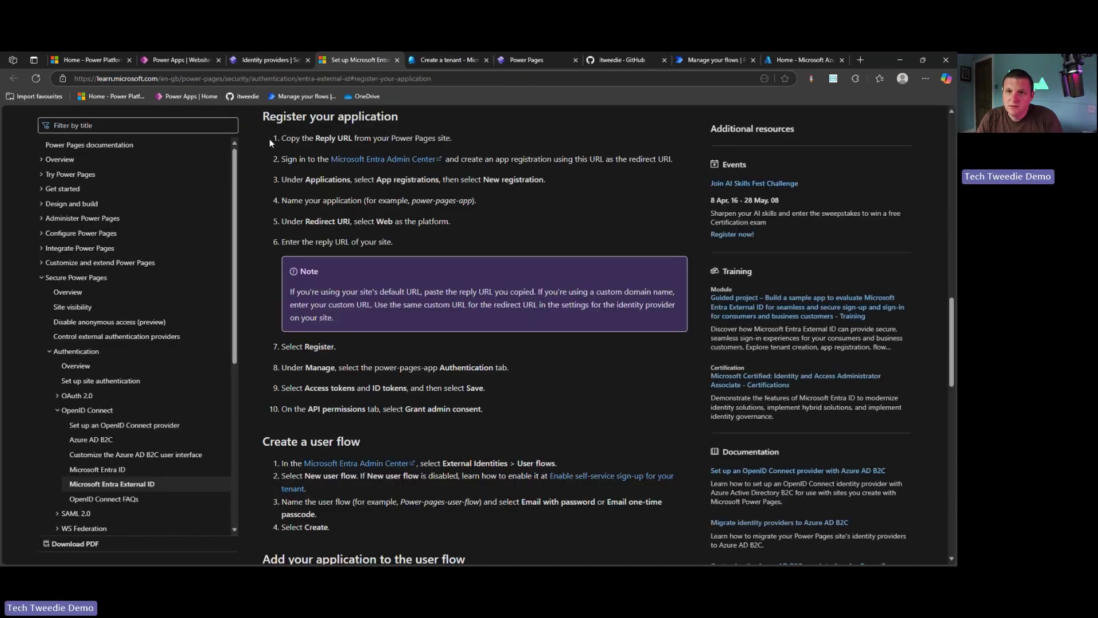
pyautogui.scroll(3, 326, 135)
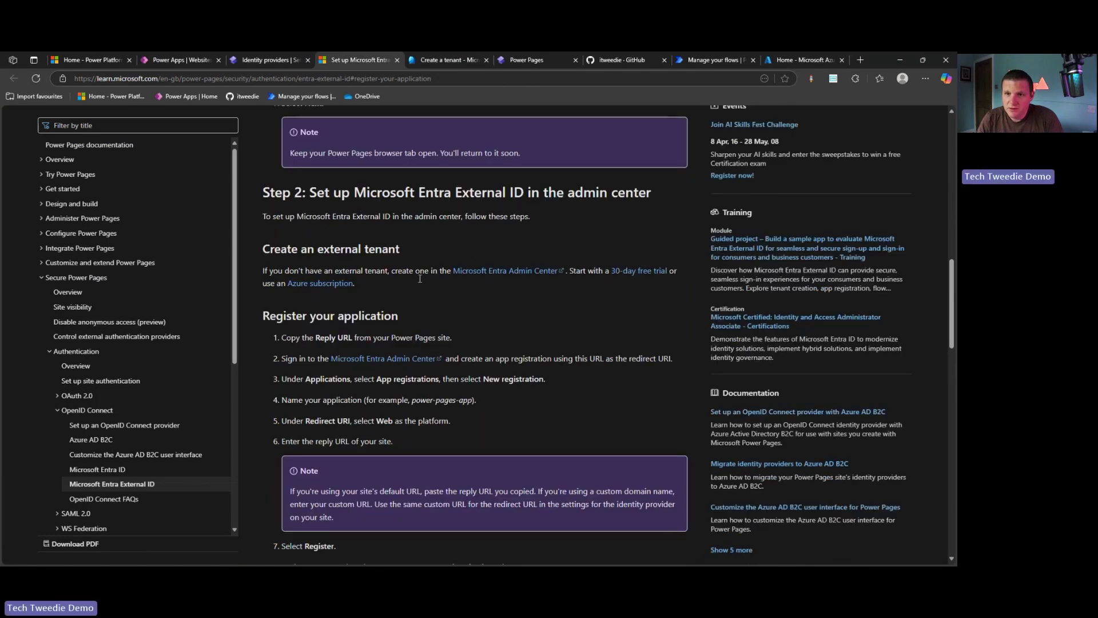
pyautogui.scroll(-2, 420, 279)
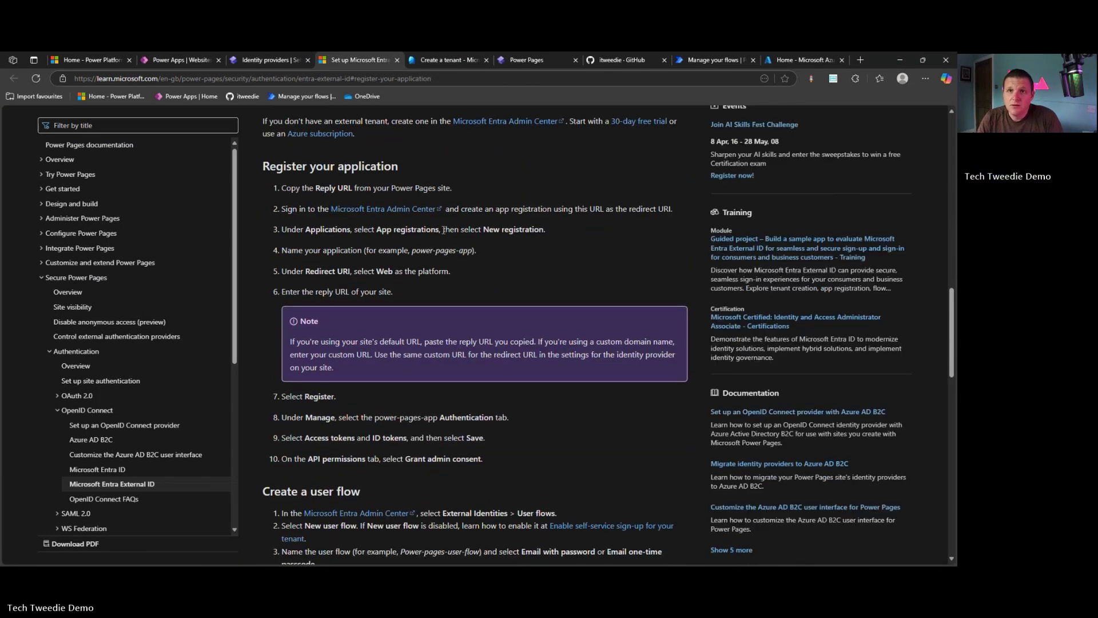
pyautogui.middleClick(362, 60)
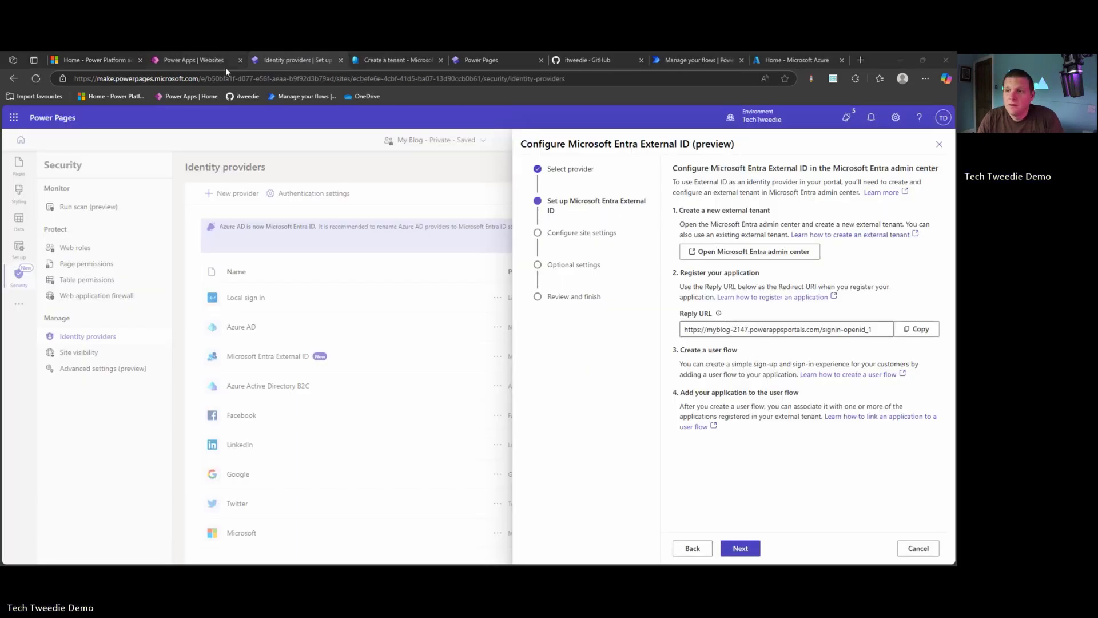
# Go from the Azure home page back to the tenant creation page to enter TechTweedieExternalDemo
pyautogui.click(800, 60)
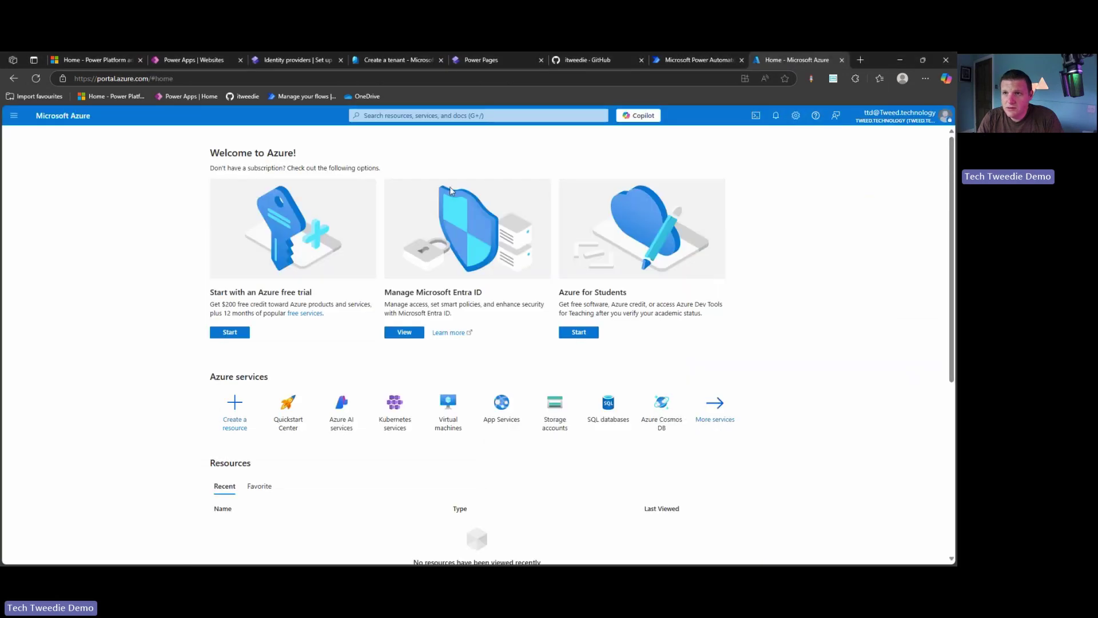
pyautogui.click(376, 59)
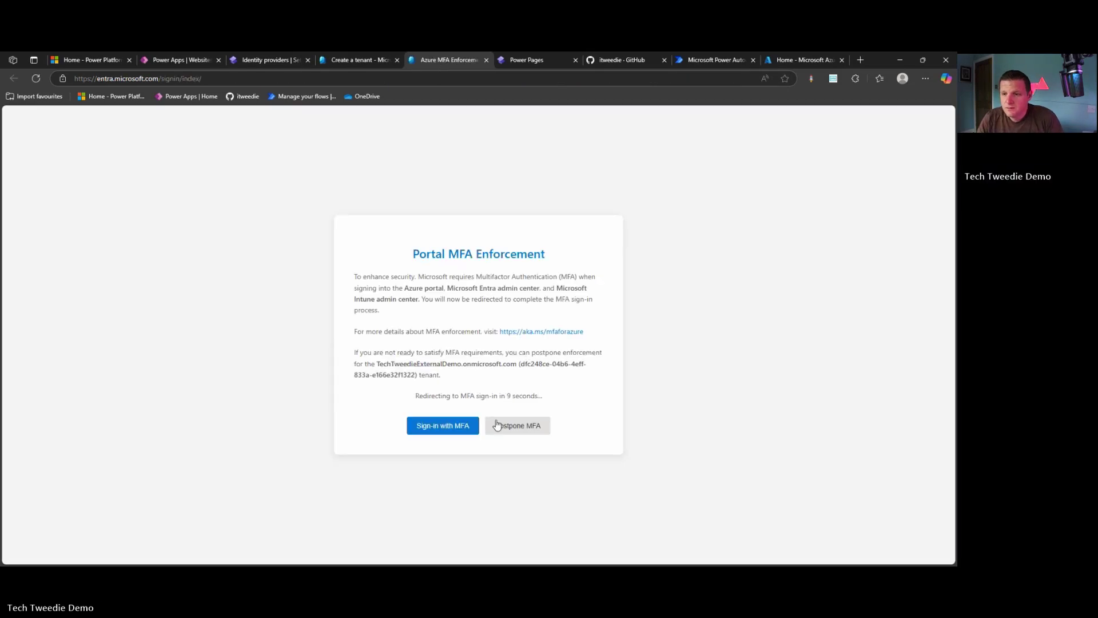
# Sign in with MFA, registering Microsoft Authenticator, to reach the TechTweedieExternalDemo tenant
pyautogui.click(445, 431)
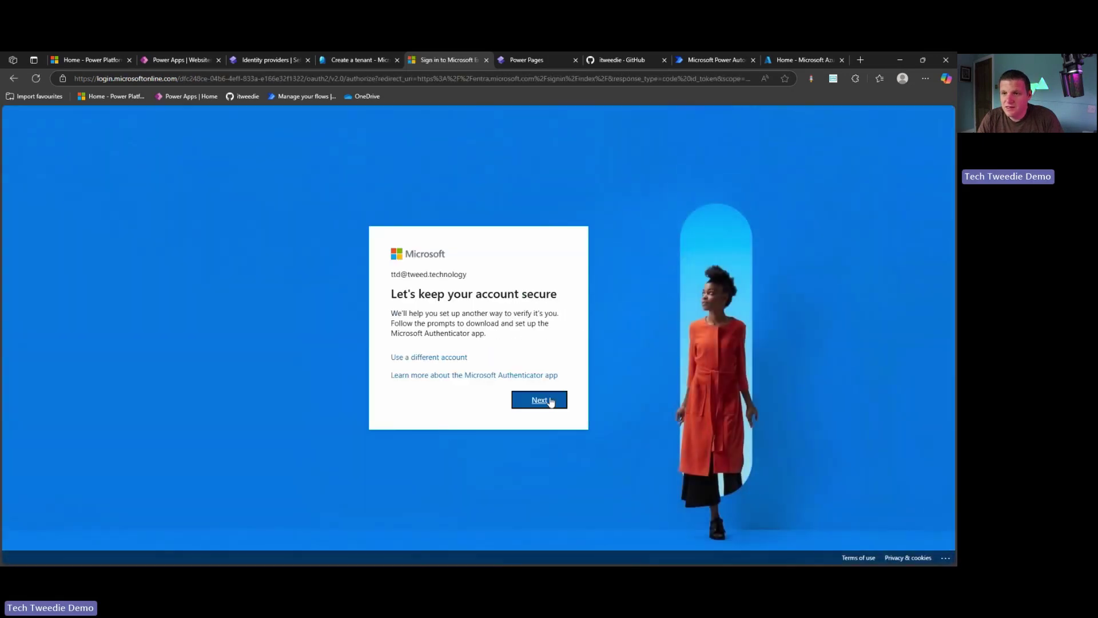
pyautogui.click(546, 401)
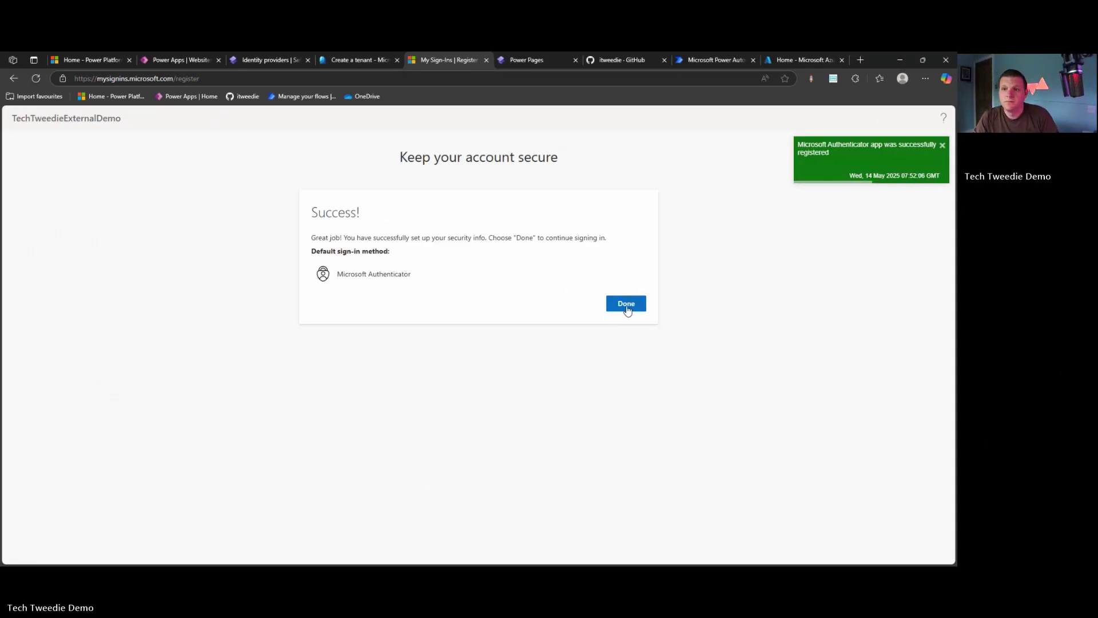
pyautogui.click(627, 309)
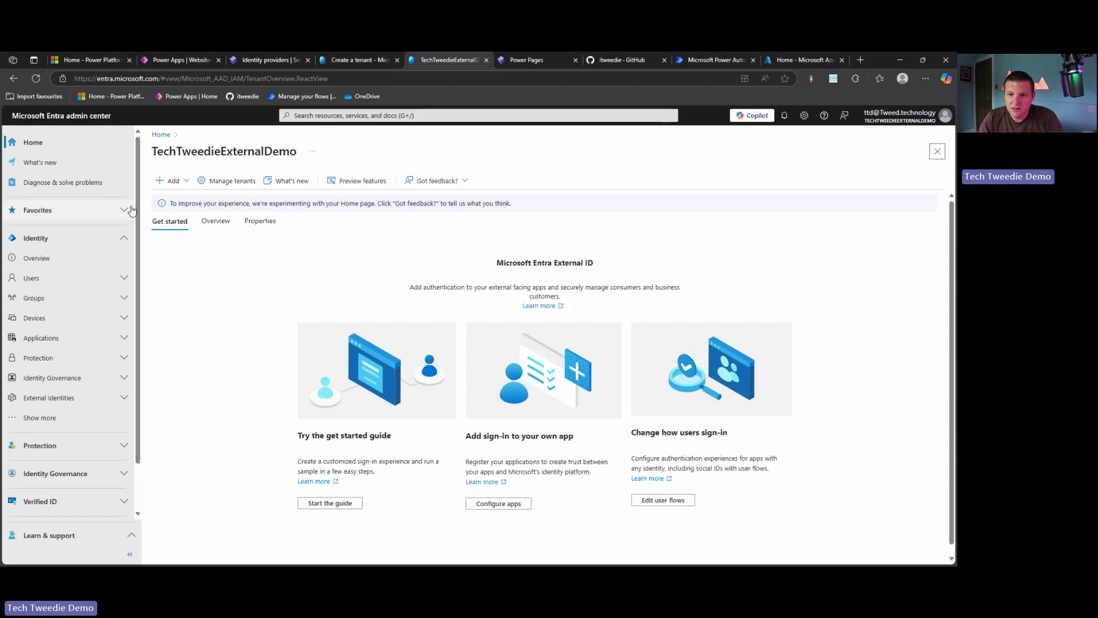
pyautogui.click(900, 115)
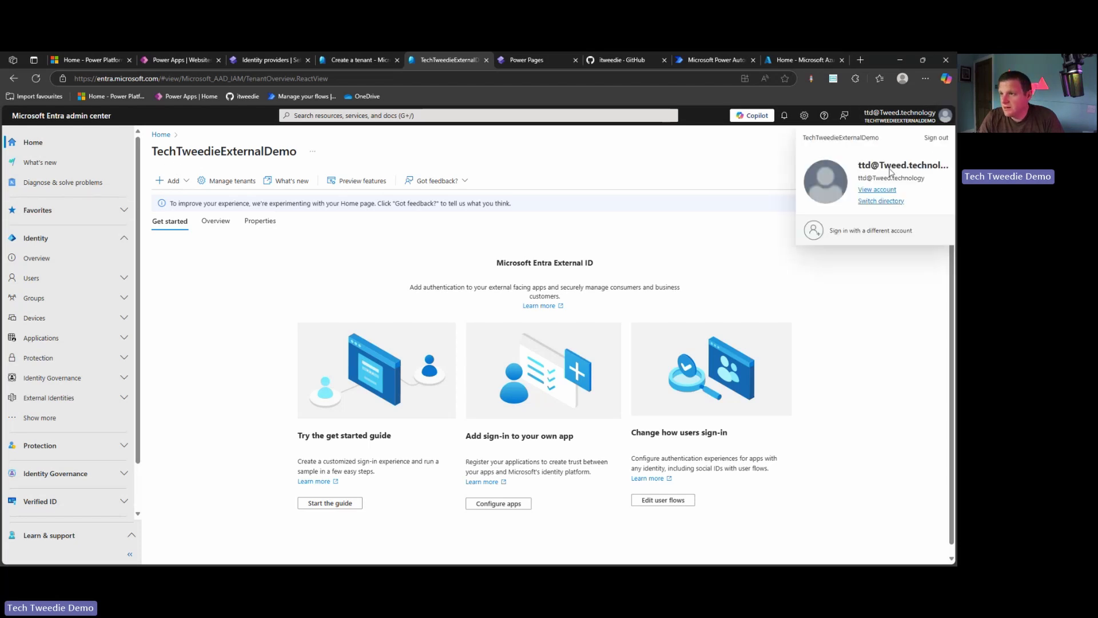
pyautogui.click(889, 207)
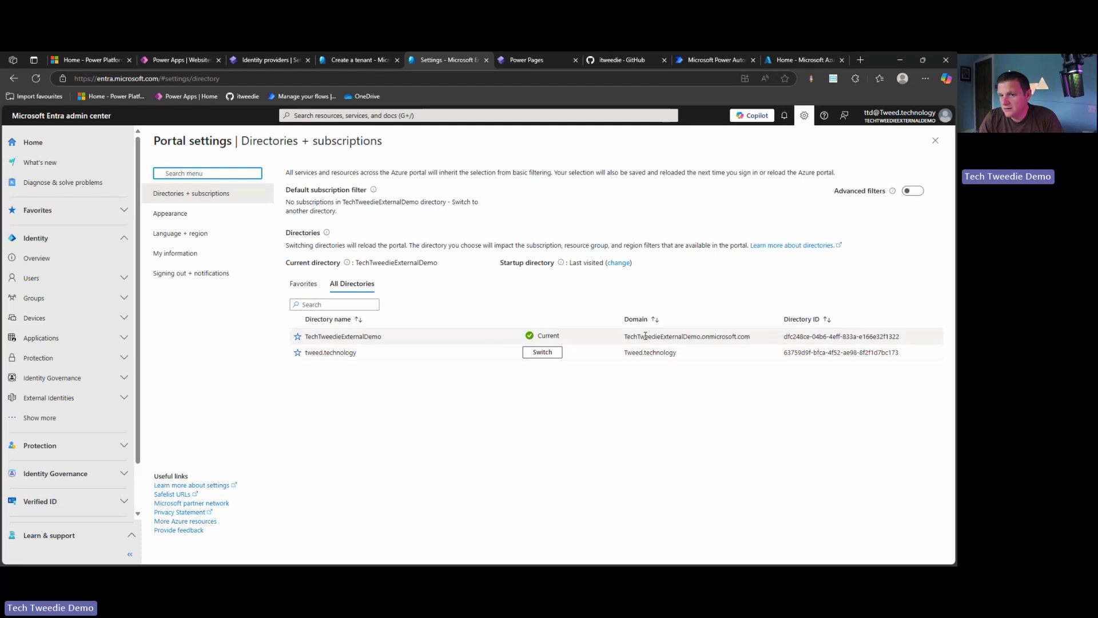
pyautogui.moveTo(394, 337); pyautogui.dragTo(306, 337)
pyautogui.click(936, 140)
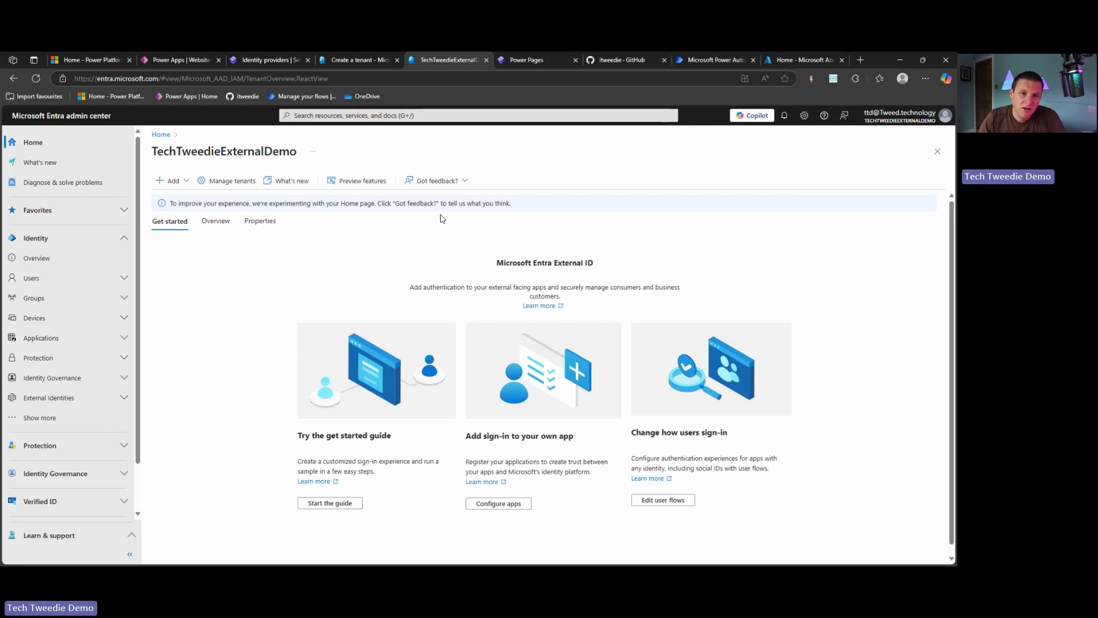
# Start a new app registration for Power Pages Demo and choose its supported account type
pyautogui.click(490, 504)
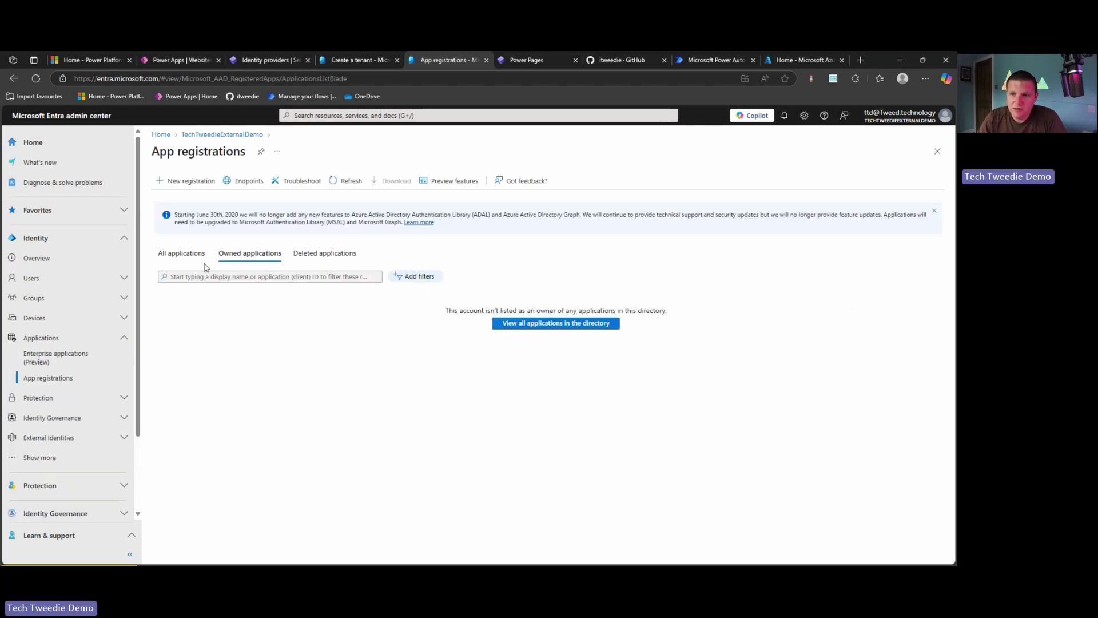
pyautogui.click(186, 181)
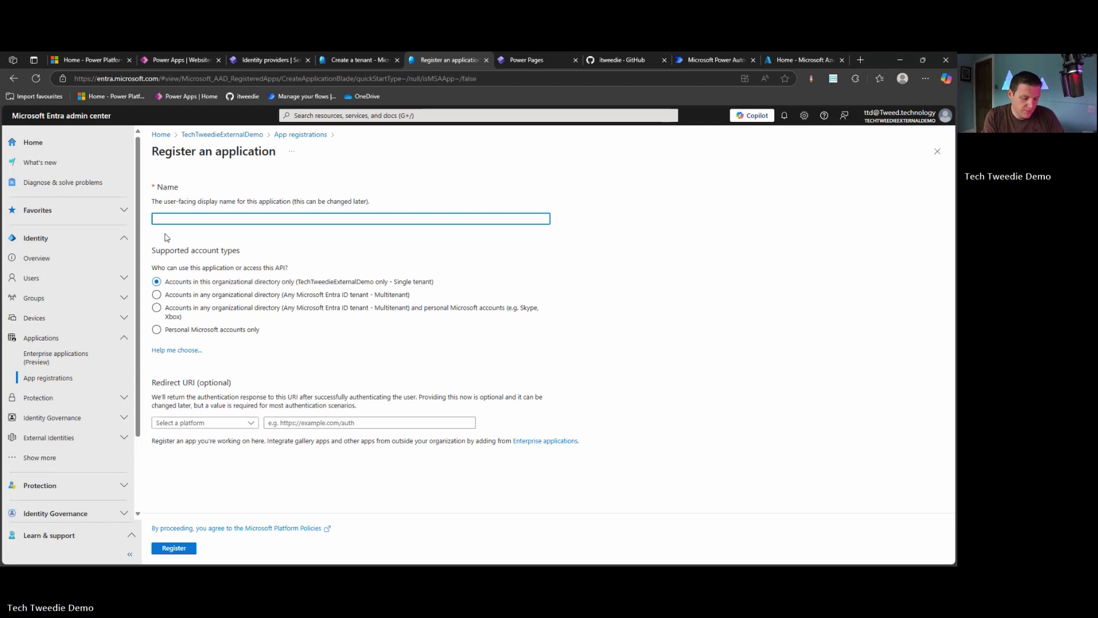
pyautogui.write('er Pages Demo')
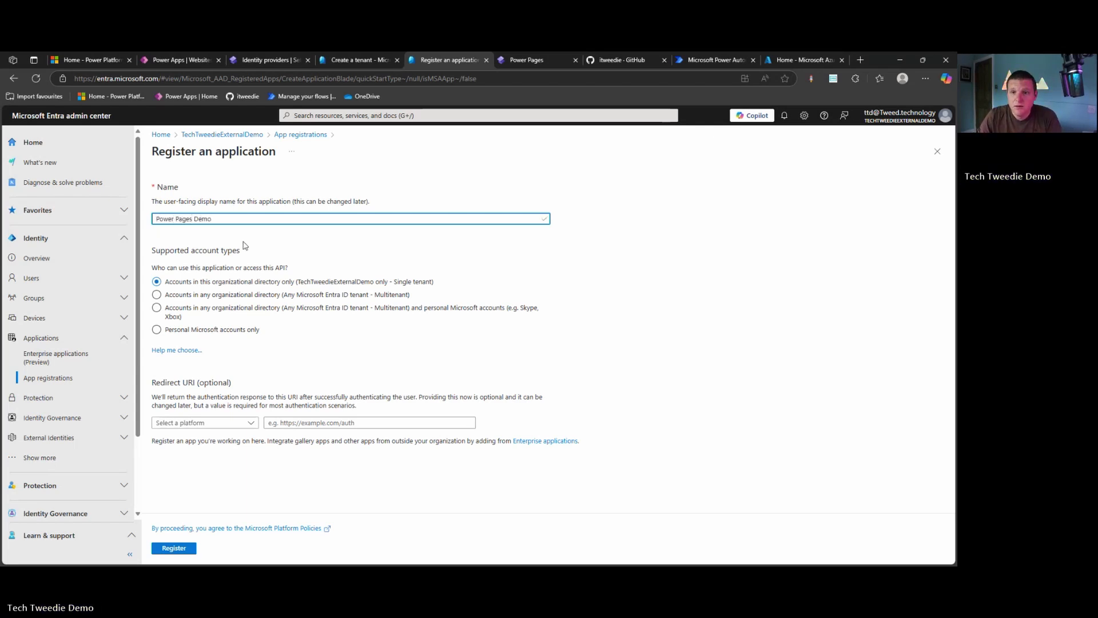
pyautogui.click(230, 313)
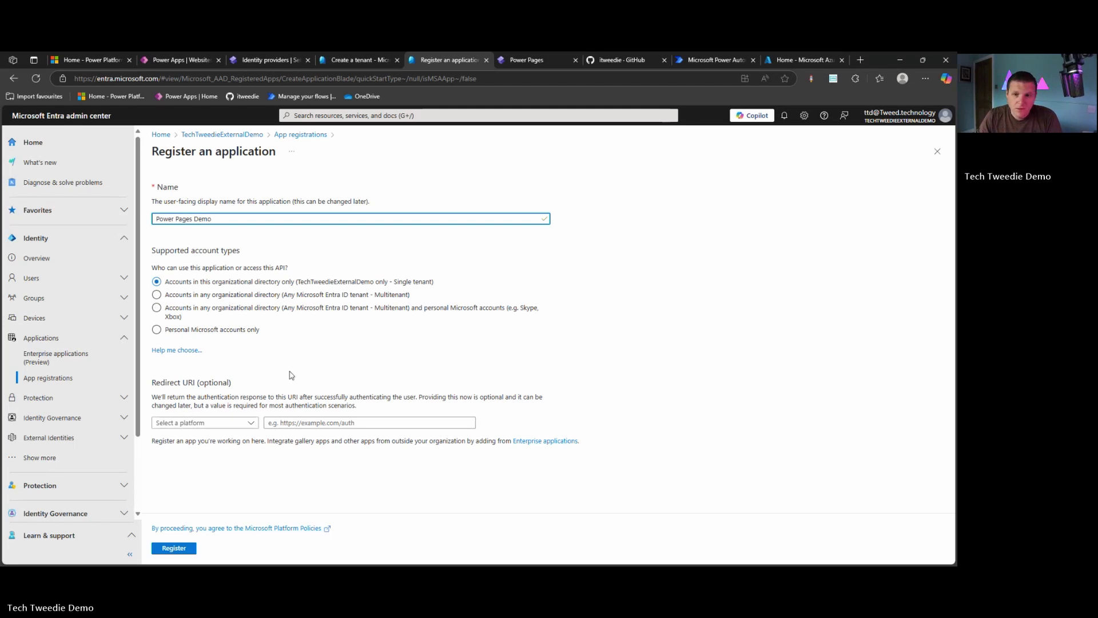
# Add a Web redirect URI with the site's signin-openid_1 reply URL and register the app
pyautogui.click(240, 422)
pyautogui.click(163, 452)
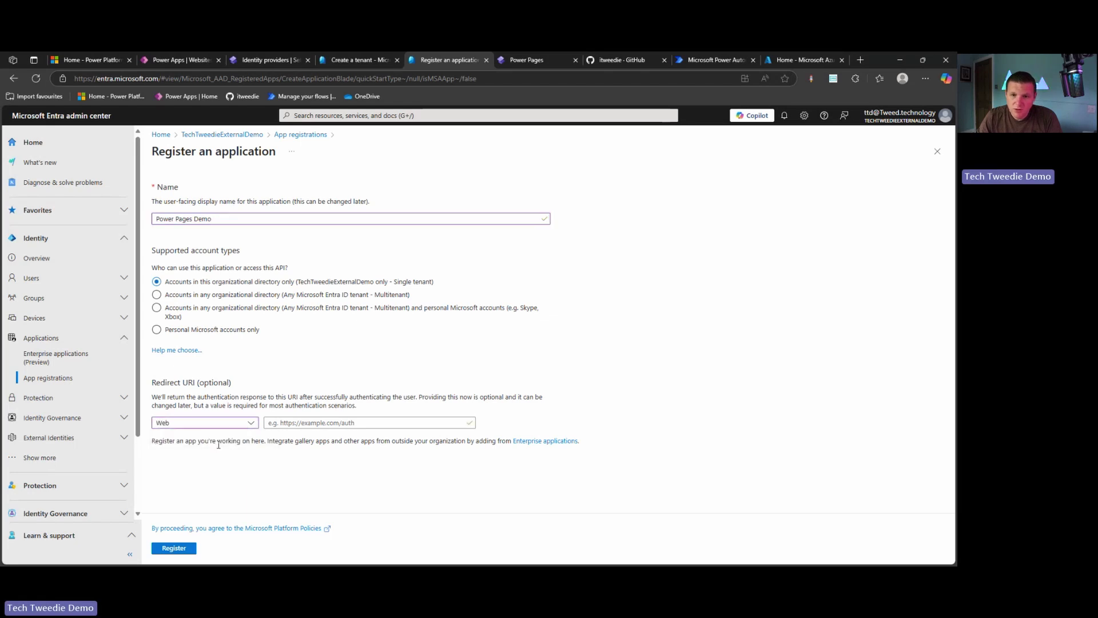
pyautogui.rightClick(280, 420)
pyautogui.click(345, 321)
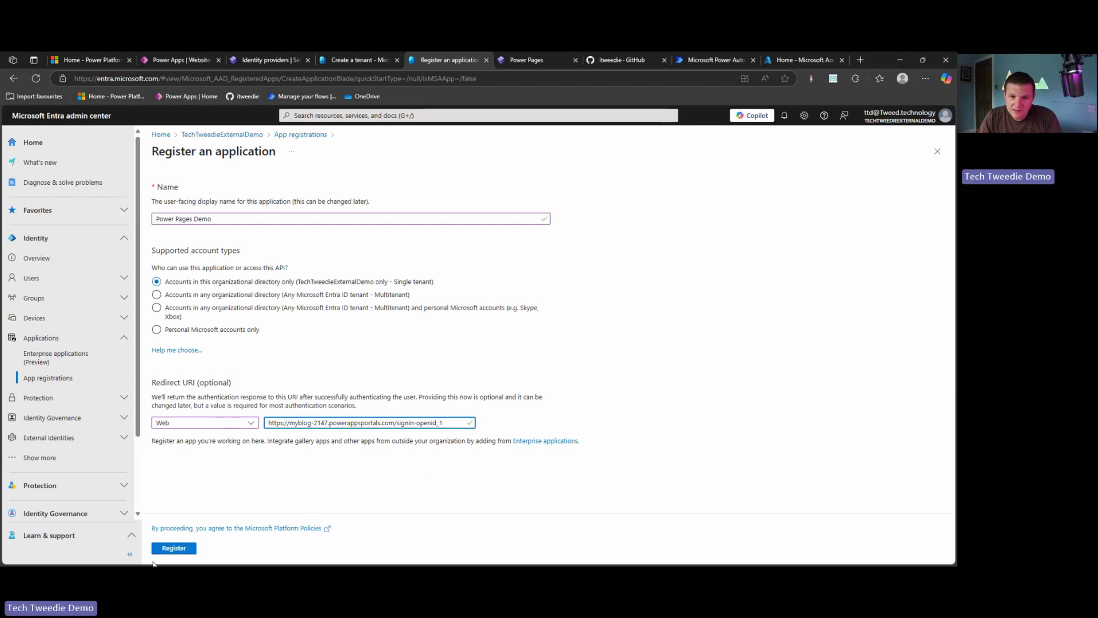
pyautogui.click(176, 549)
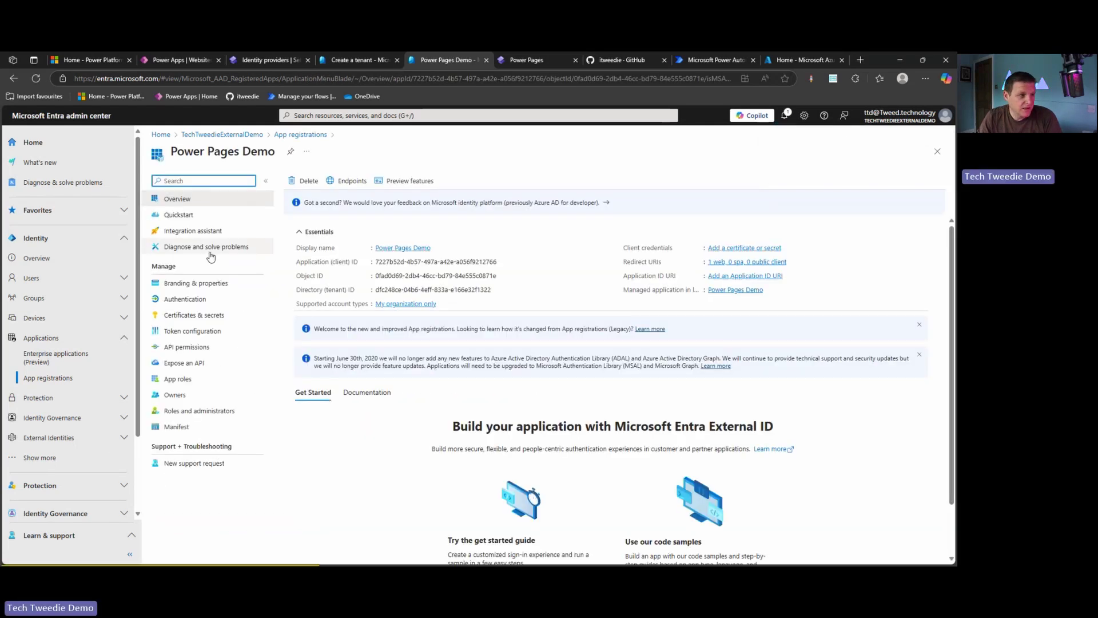
# Enable access tokens and ID tokens for implicit grant in Power Pages Demo's Authentication and save
pyautogui.click(212, 299)
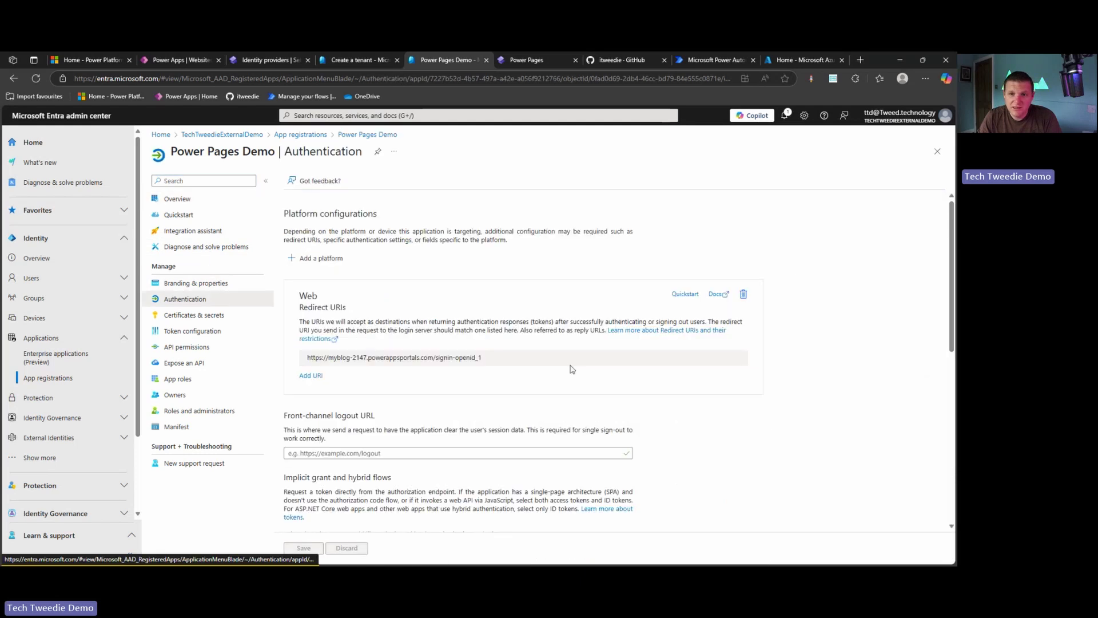
pyautogui.scroll(-3, 552, 362)
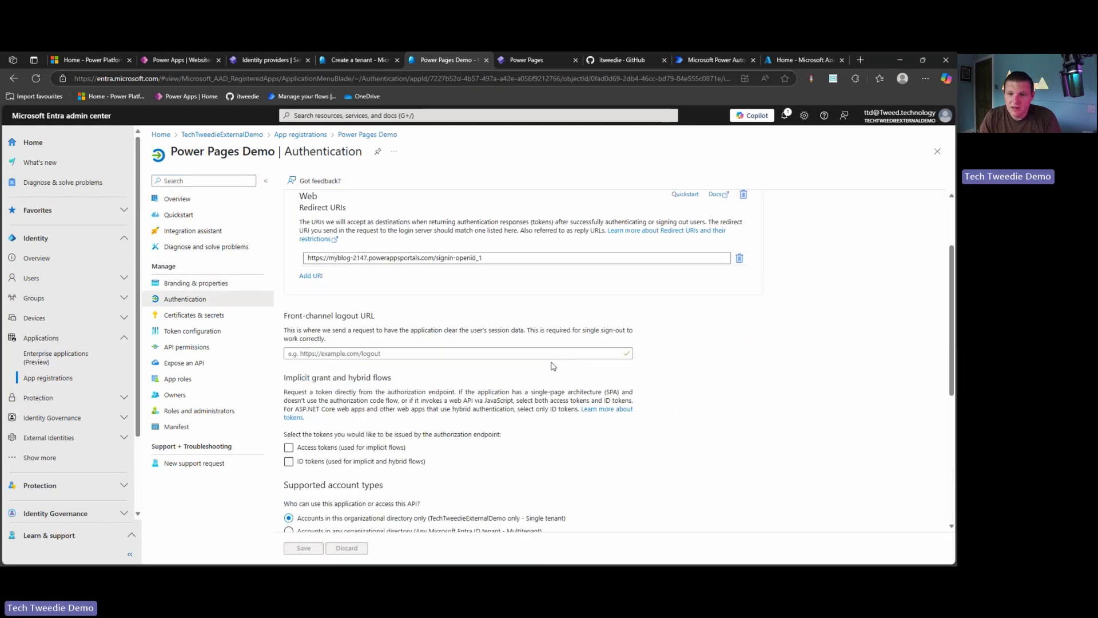
pyautogui.scroll(-2, 413, 401)
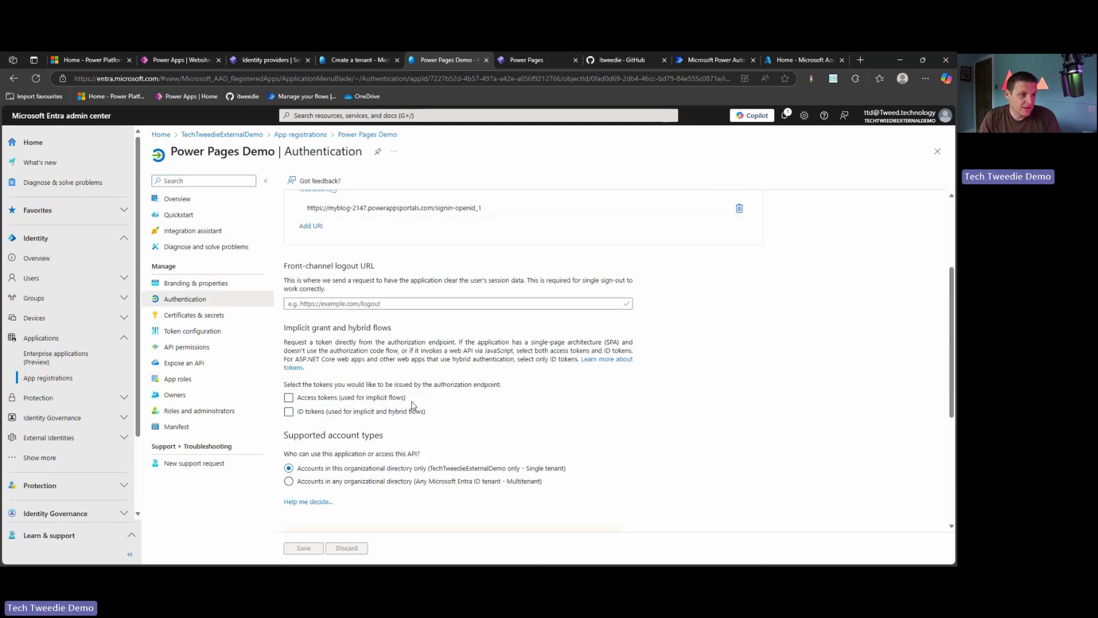
pyautogui.click(352, 398)
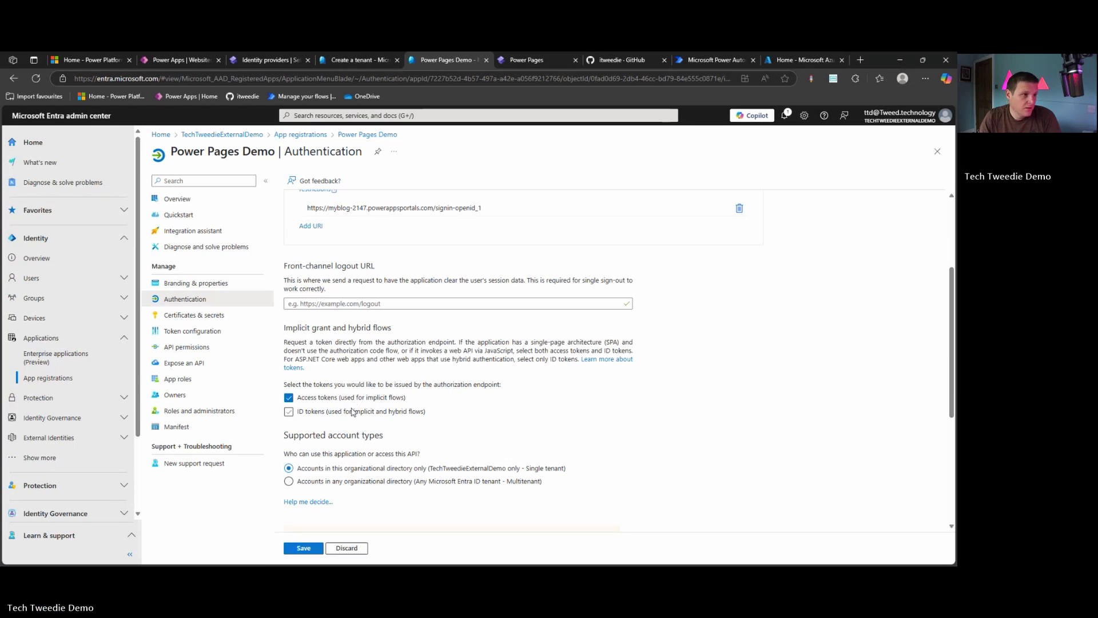
pyautogui.click(353, 412)
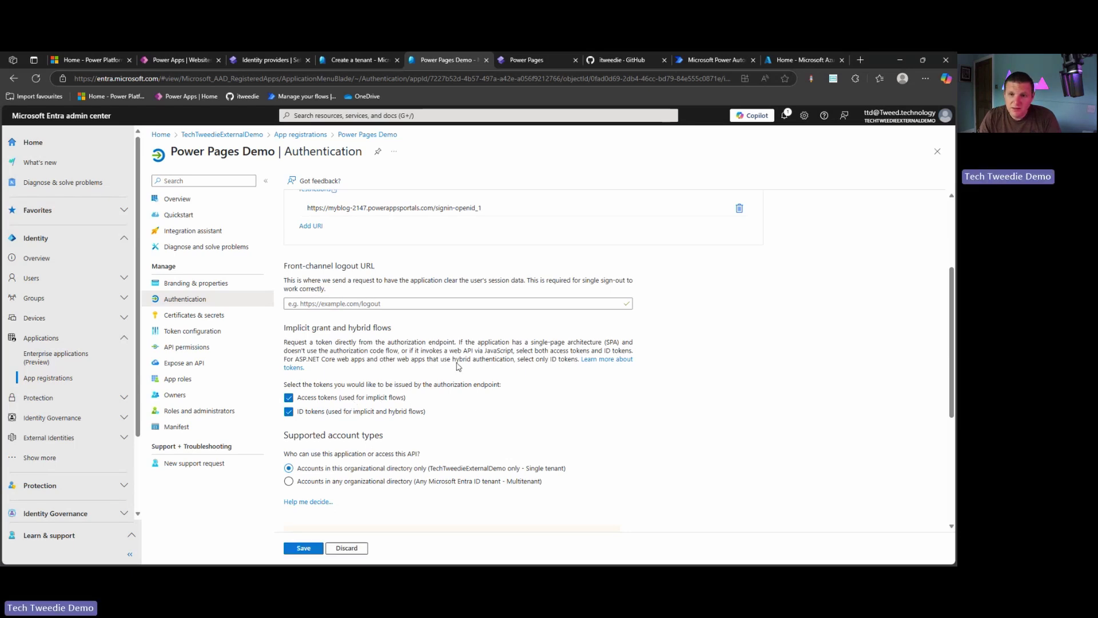
pyautogui.scroll(-4, 434, 342)
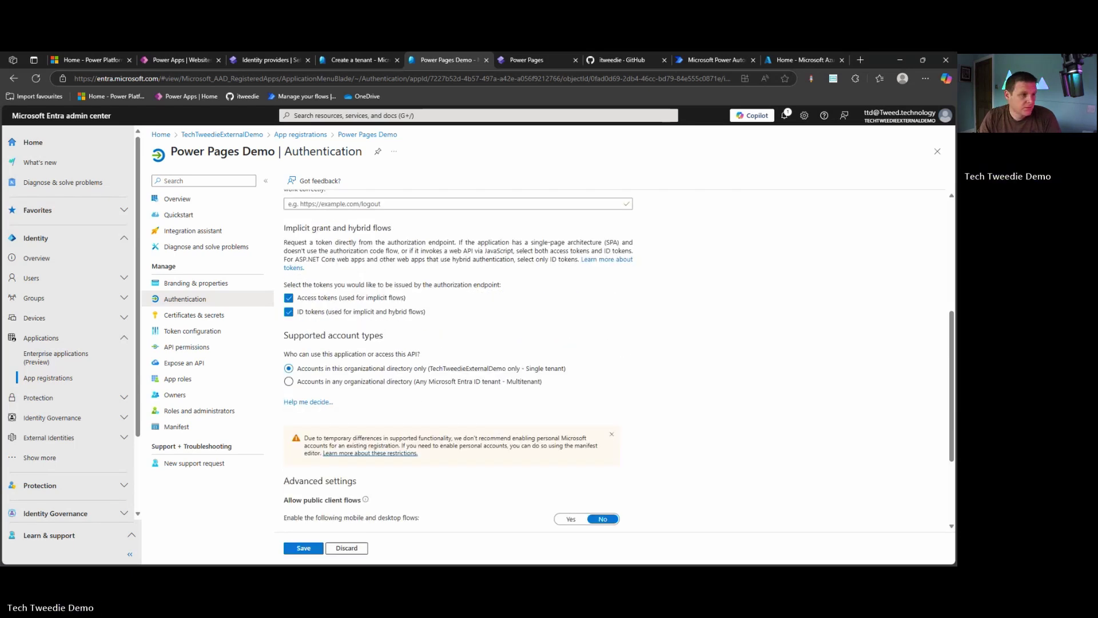
pyautogui.scroll(-5, 473, 385)
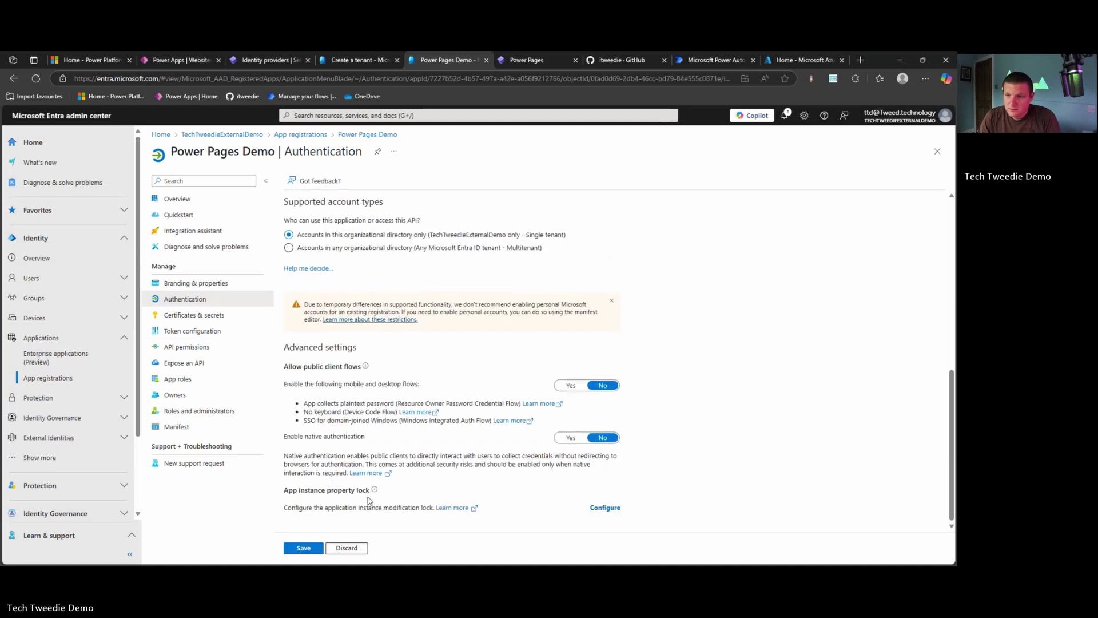
pyautogui.click(303, 548)
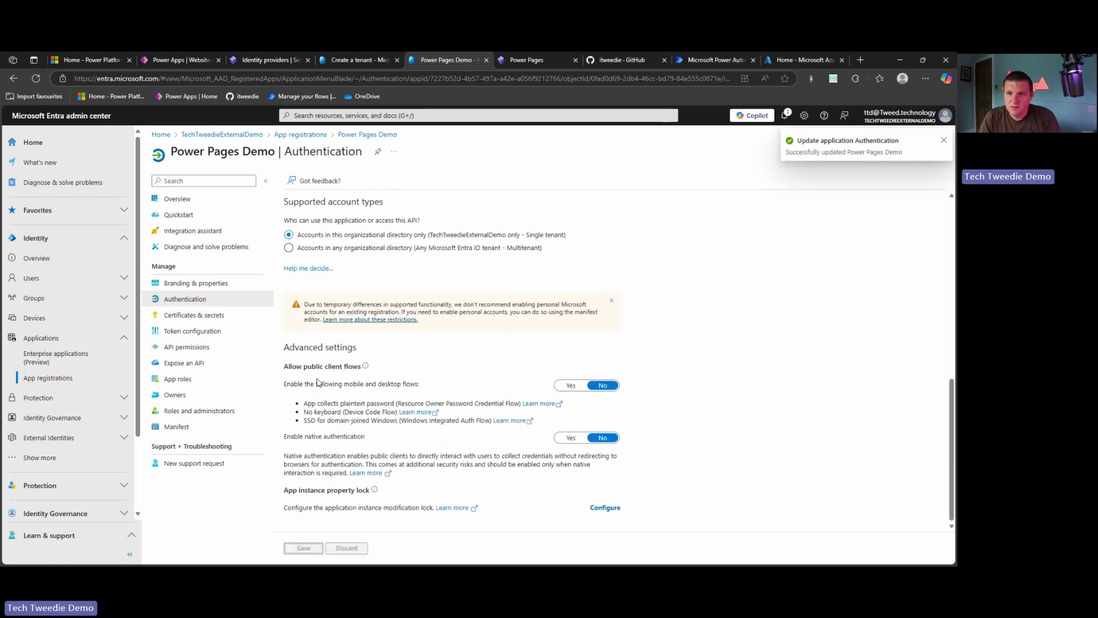
pyautogui.click(39, 458)
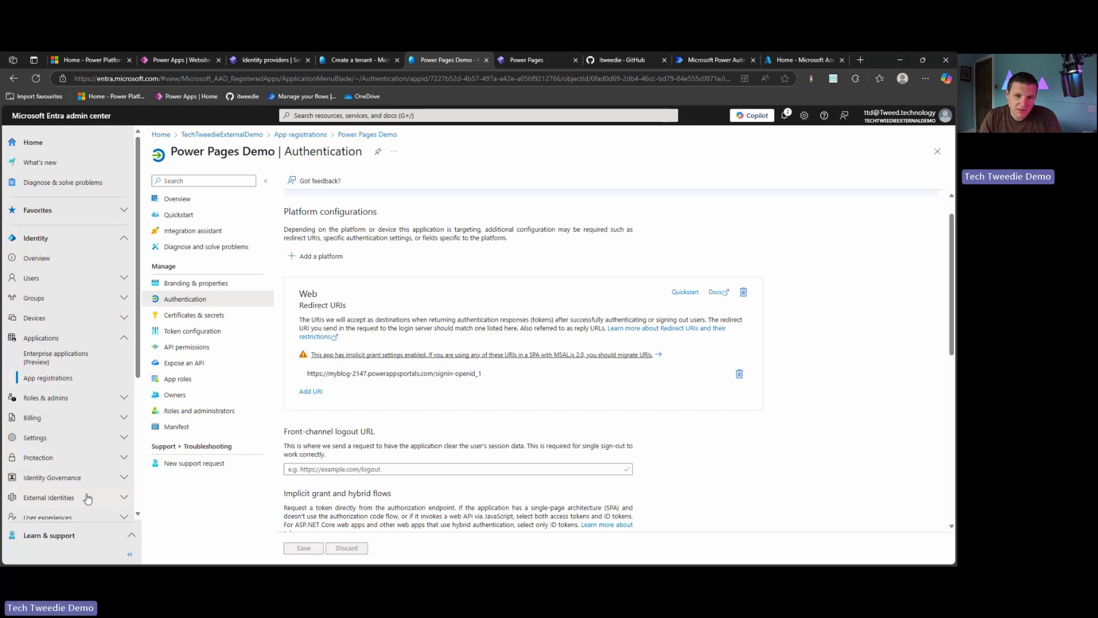
# Start a new user flow named signupsignin under External Identities > User flows
pyautogui.click(49, 498)
pyautogui.scroll(-3, 63, 400)
pyautogui.click(61, 352)
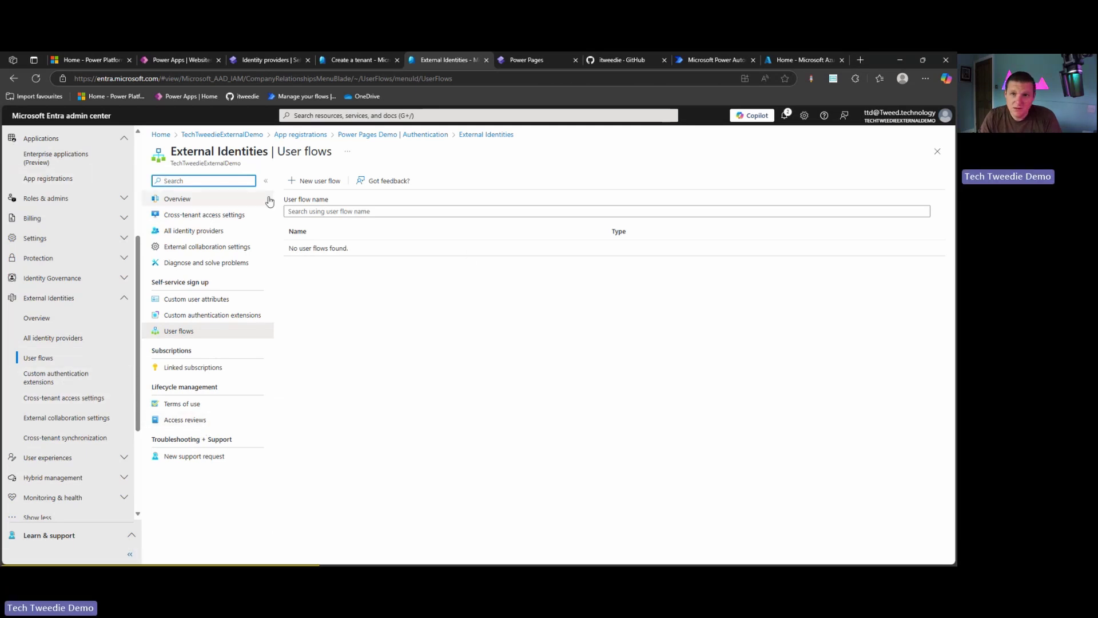
pyautogui.click(306, 180)
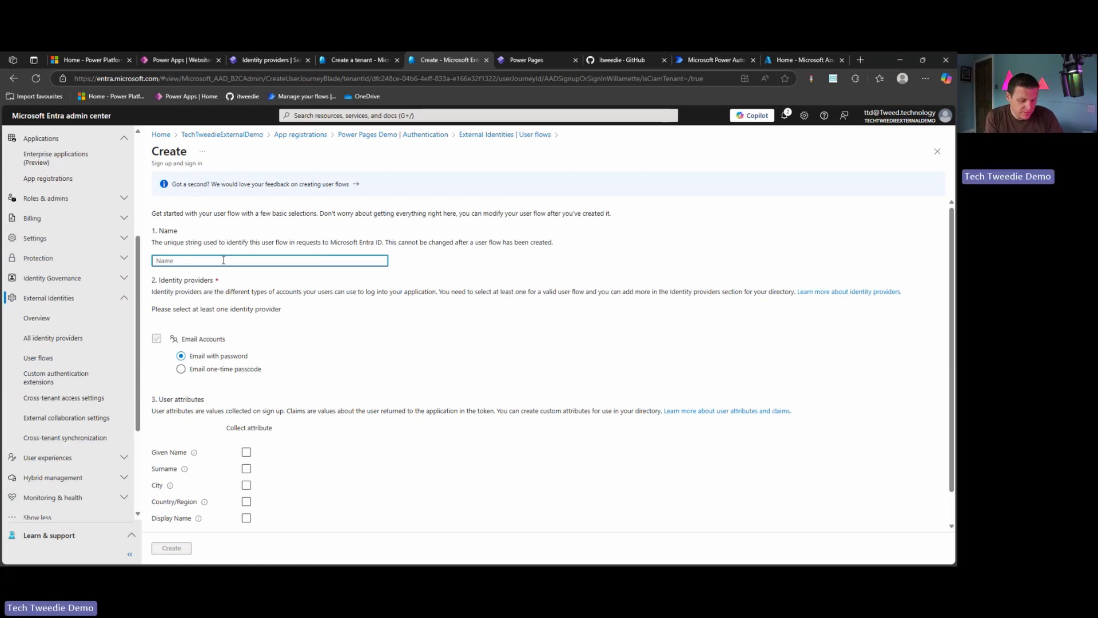
pyautogui.write('signupsignin')
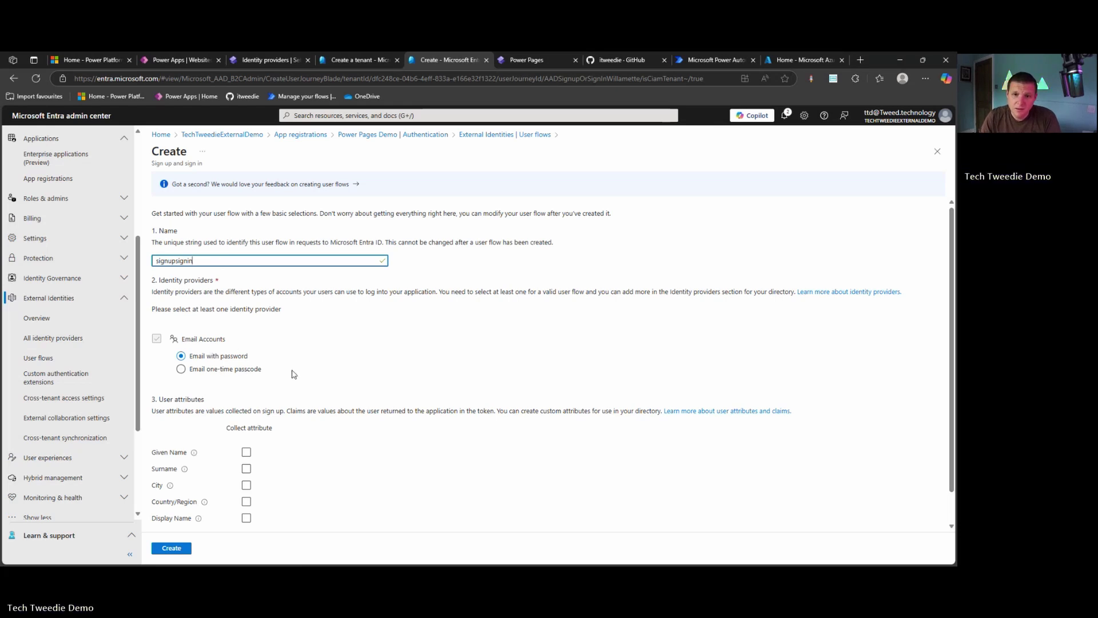
# Choose email one-time passcode, collect Given Name and Surname, and create the flow
pyautogui.scroll(-1, 293, 374)
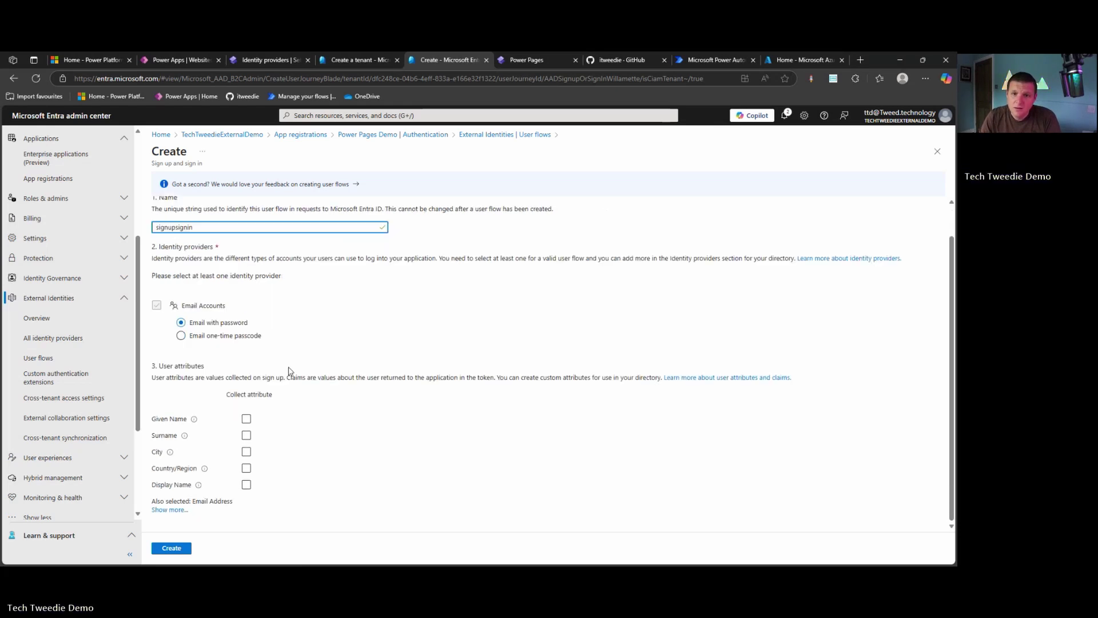
pyautogui.click(206, 340)
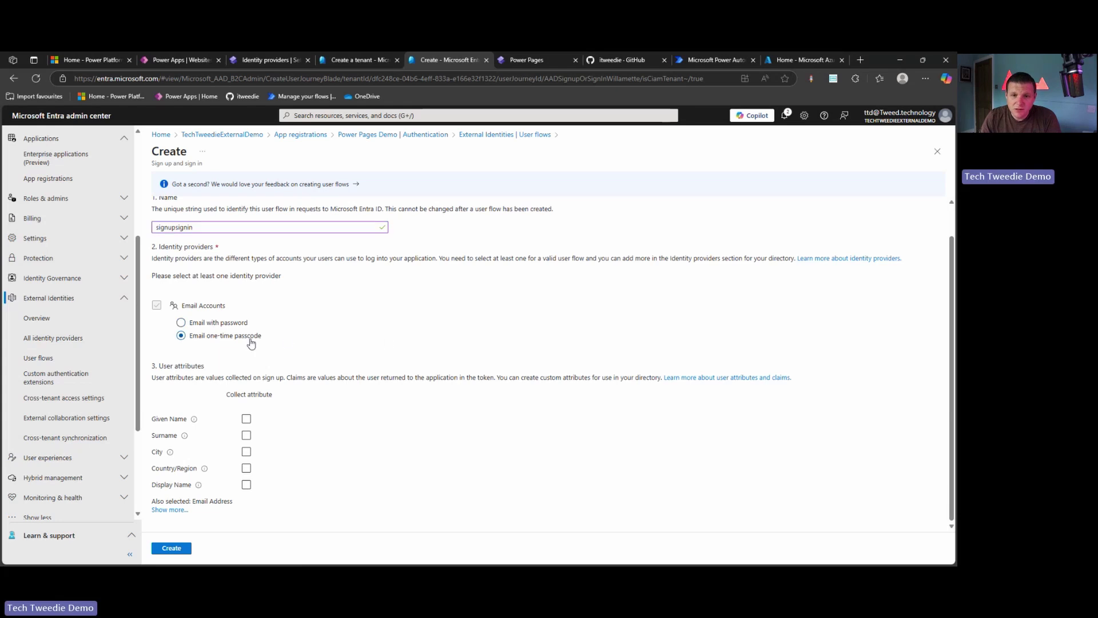
pyautogui.click(246, 435)
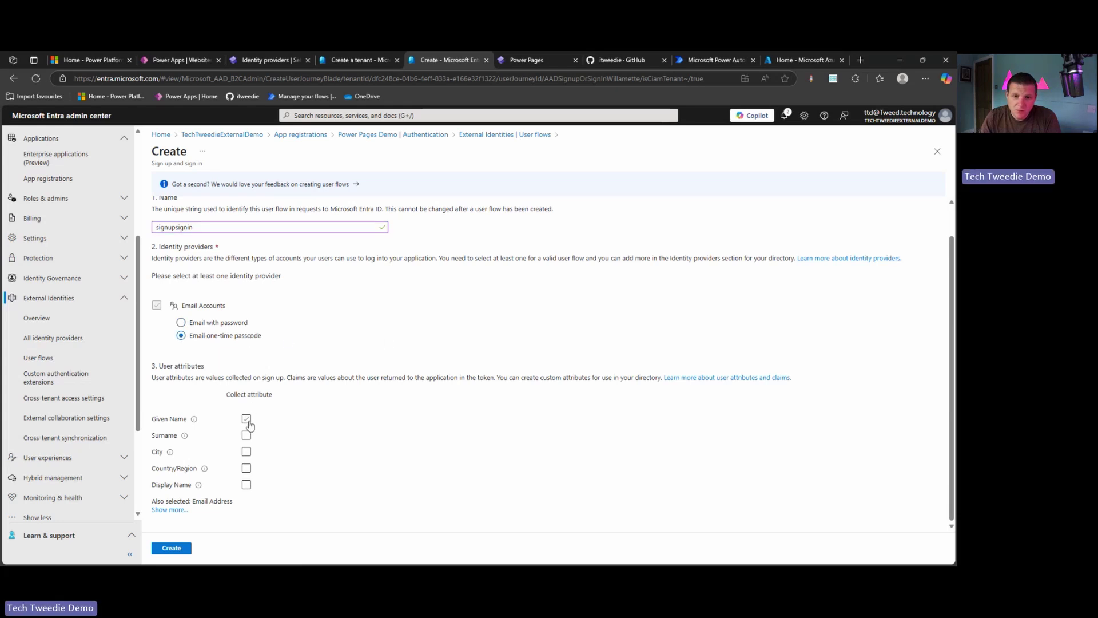
pyautogui.click(247, 419)
pyautogui.click(247, 435)
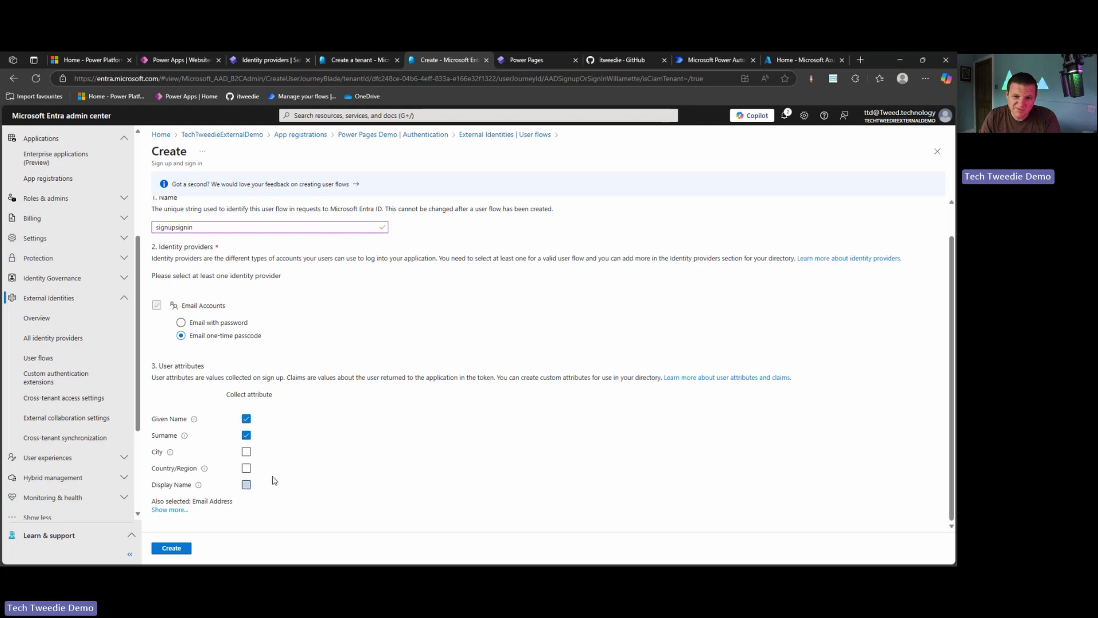
pyautogui.click(183, 510)
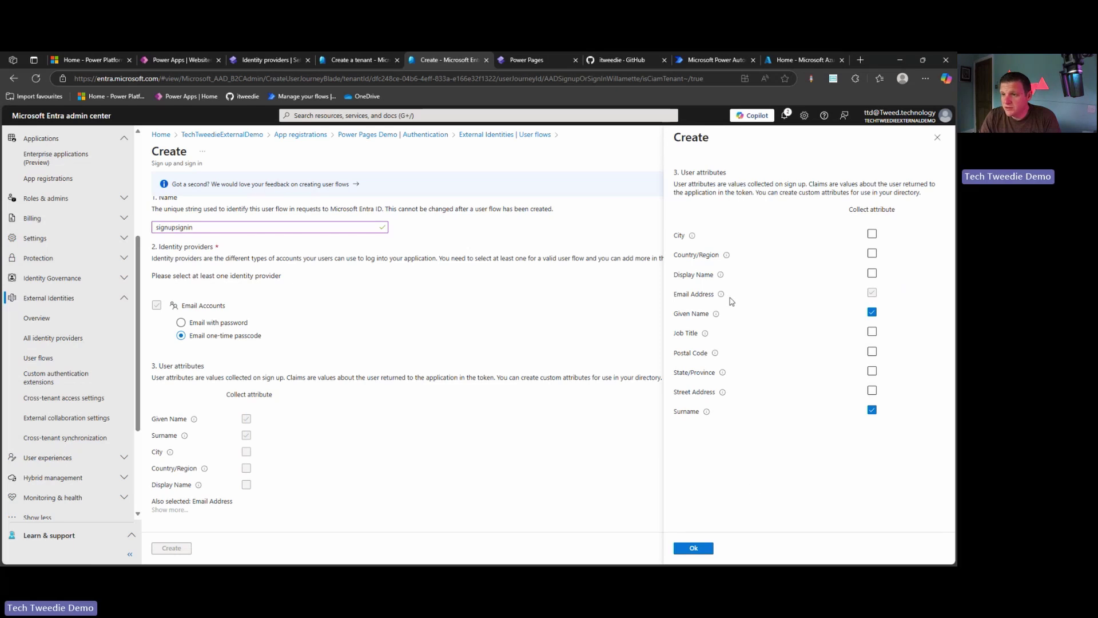
pyautogui.click(694, 548)
pyautogui.click(171, 549)
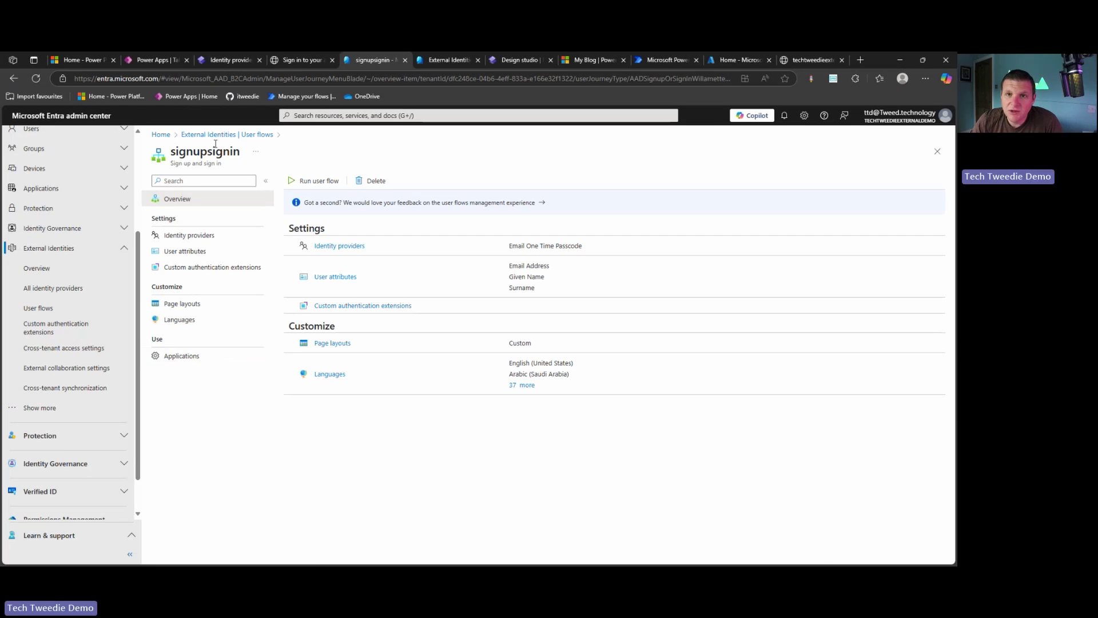
# Add the Power Pages Demo application to the signupsignin user flow
pyautogui.click(202, 361)
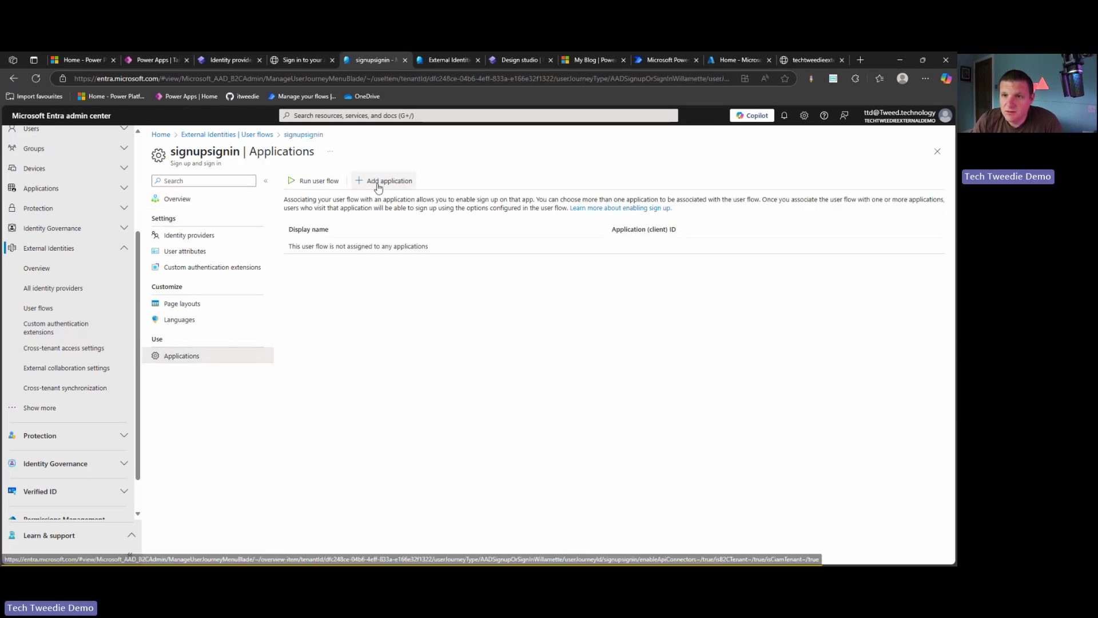
pyautogui.click(377, 181)
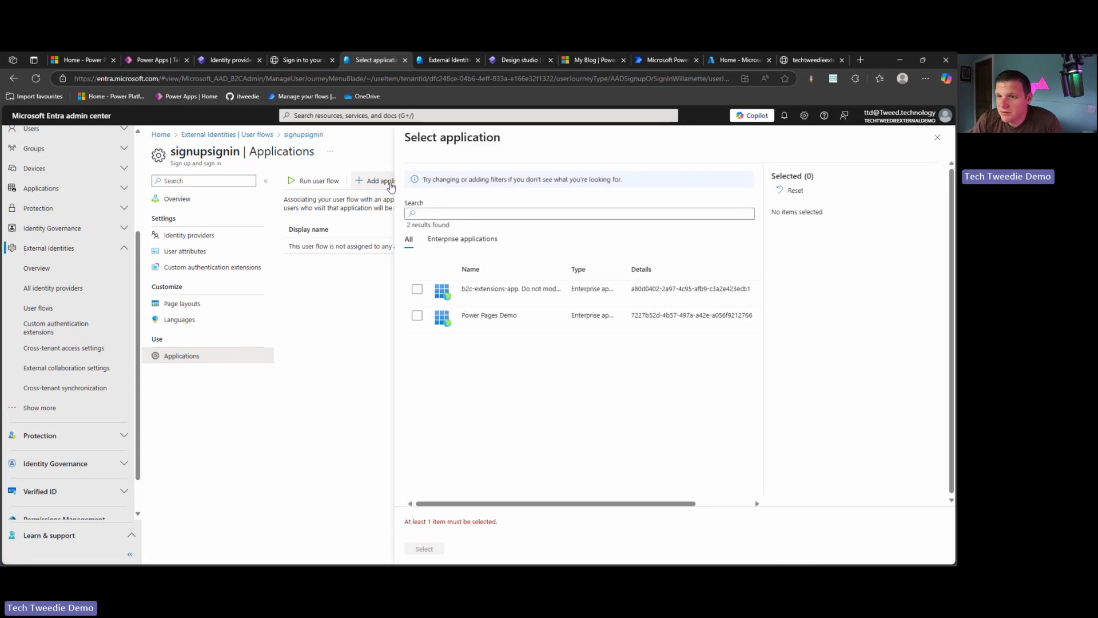
pyautogui.click(417, 318)
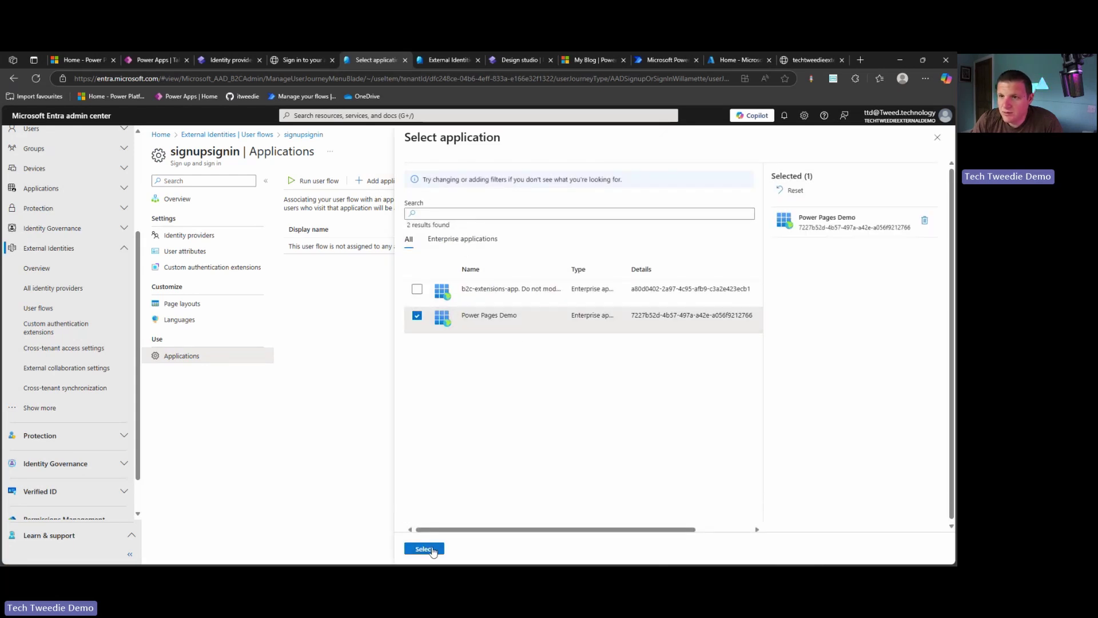
pyautogui.click(424, 549)
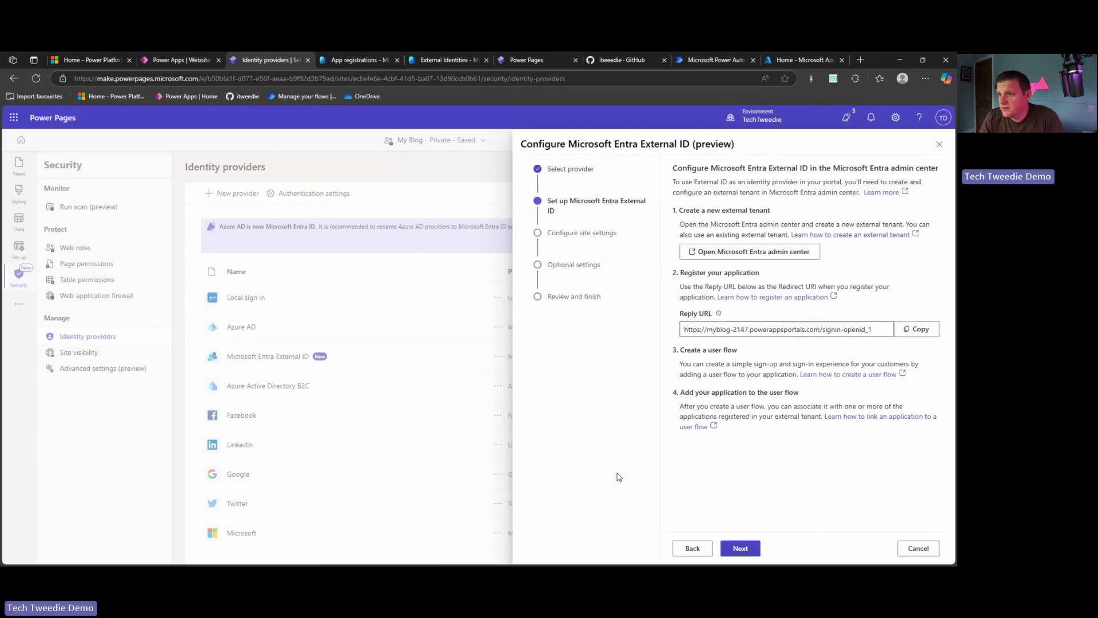
# Advance the wizard to site settings and copy Power Pages Demo's Application (client) ID
pyautogui.click(741, 547)
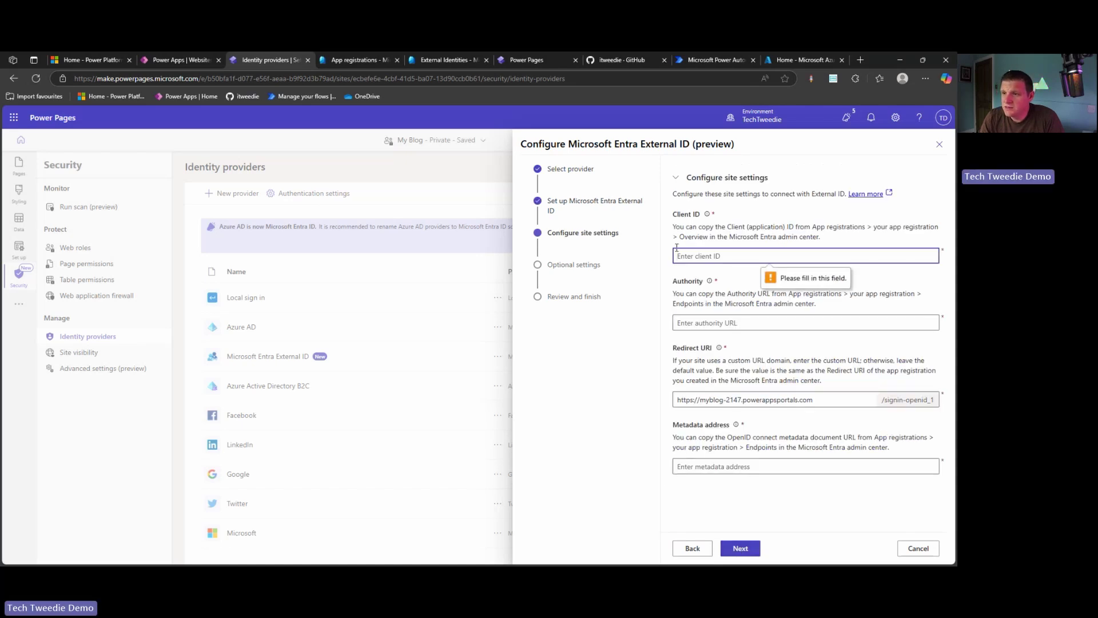
pyautogui.click(364, 62)
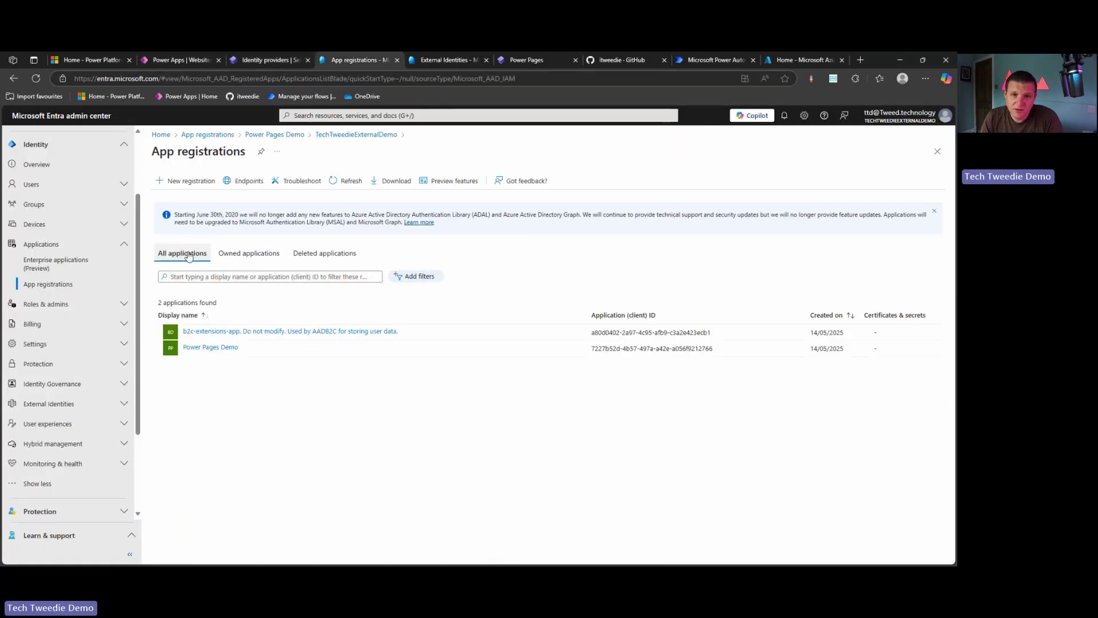
pyautogui.click(213, 346)
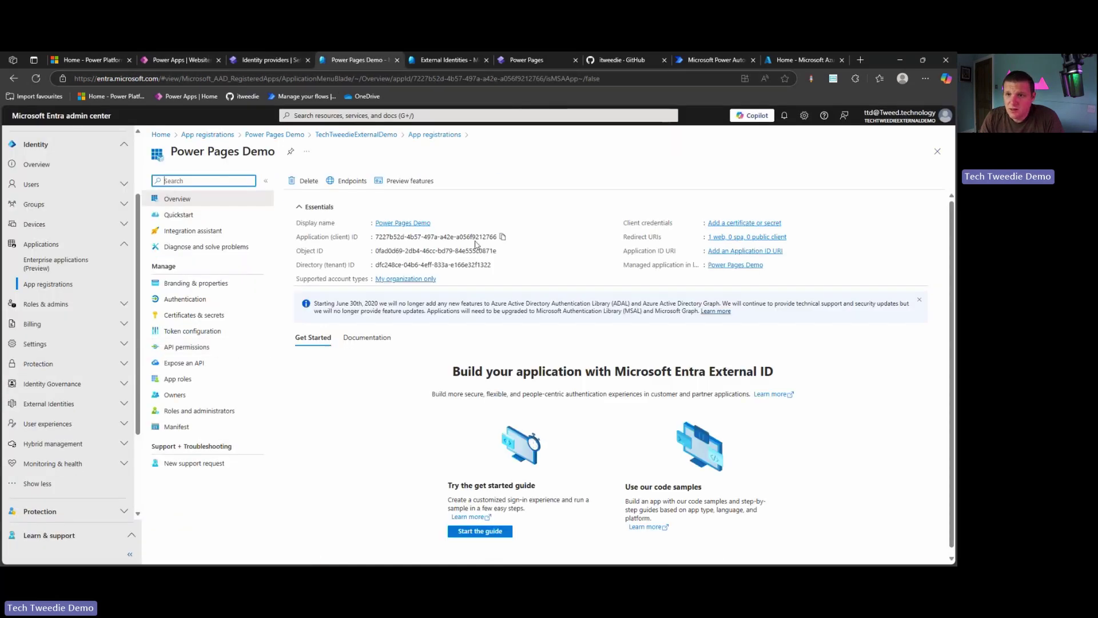
pyautogui.click(501, 237)
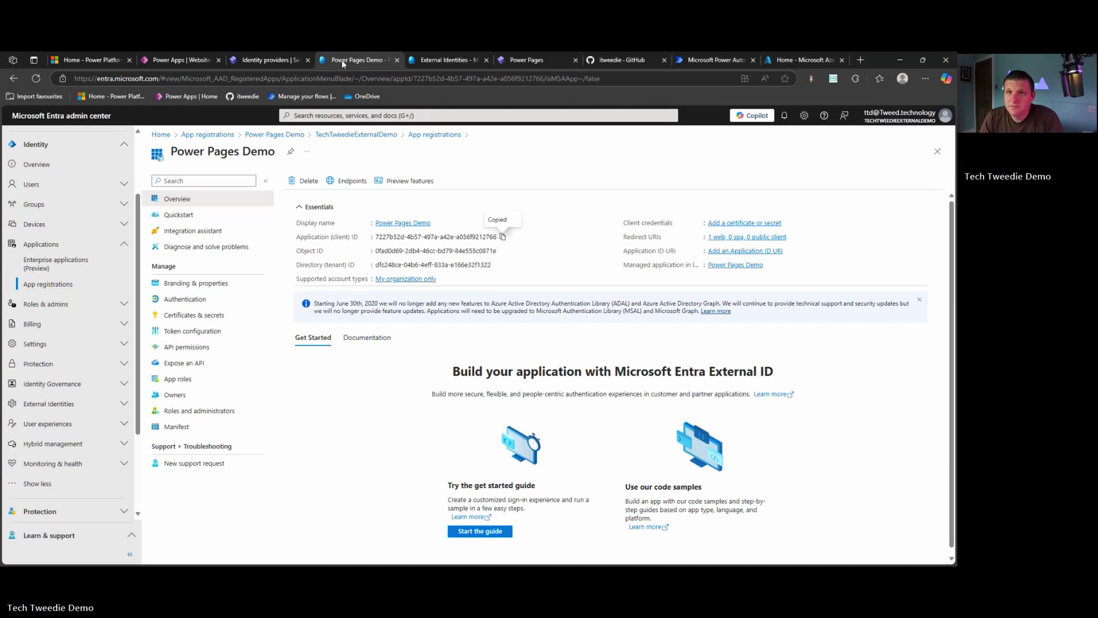
# Paste the copied client ID into Power Pages' Client ID field
pyautogui.click(269, 59)
pyautogui.click(755, 257)
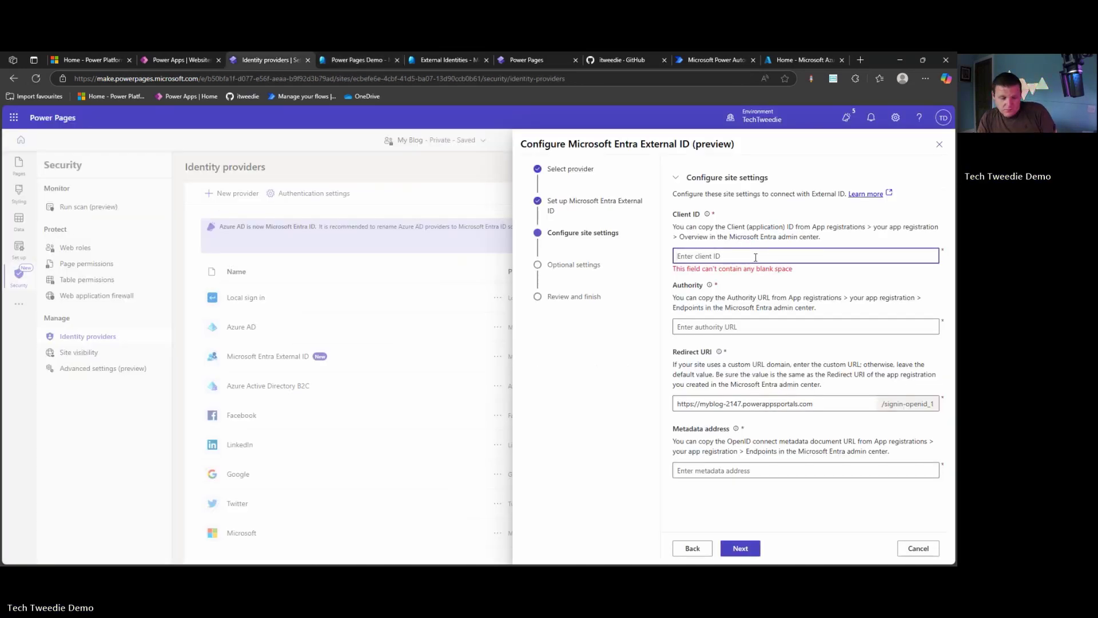
pyautogui.write('v')
pyautogui.hotkey('ctrl', 'a')
pyautogui.hotkey('ctrl', 'v')
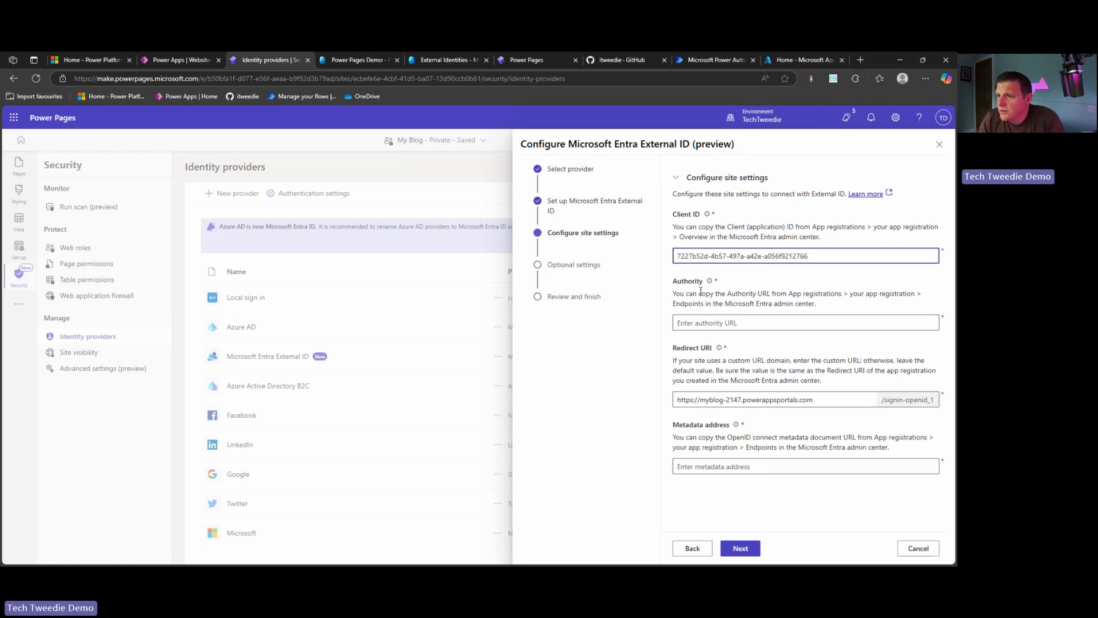
# Open the signupsignin user flow and preview running it
pyautogui.click(170, 58)
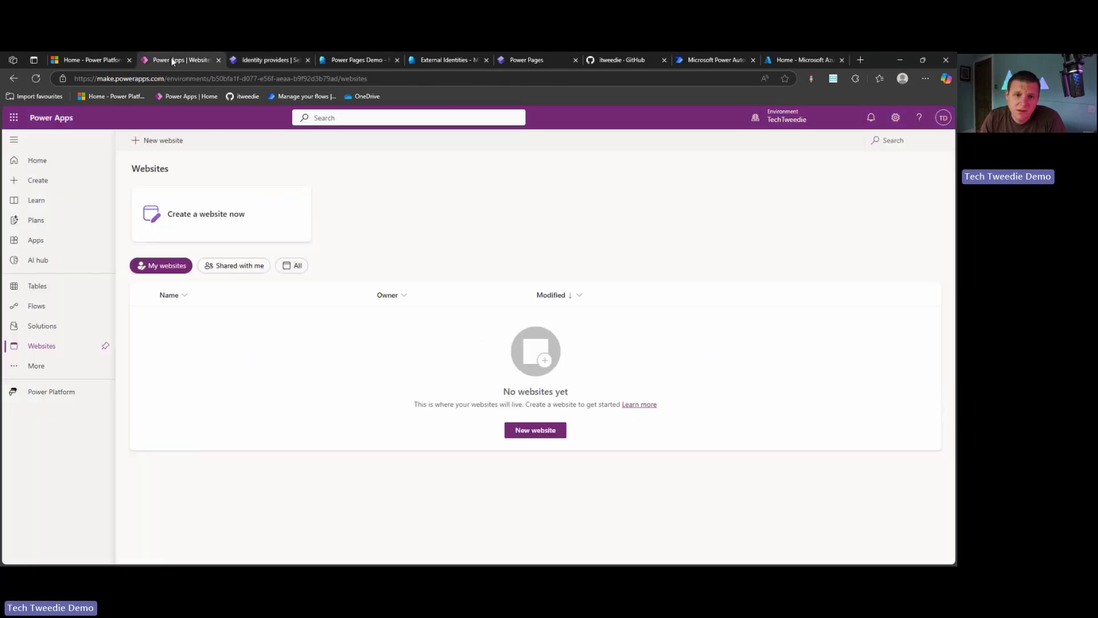
pyautogui.click(359, 60)
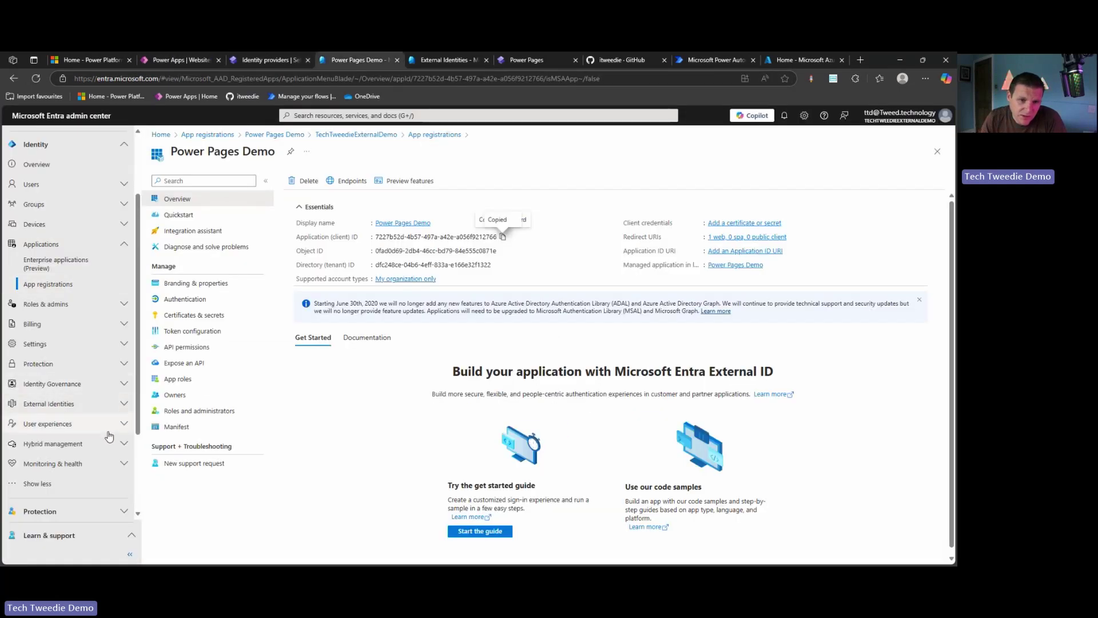
pyautogui.click(124, 403)
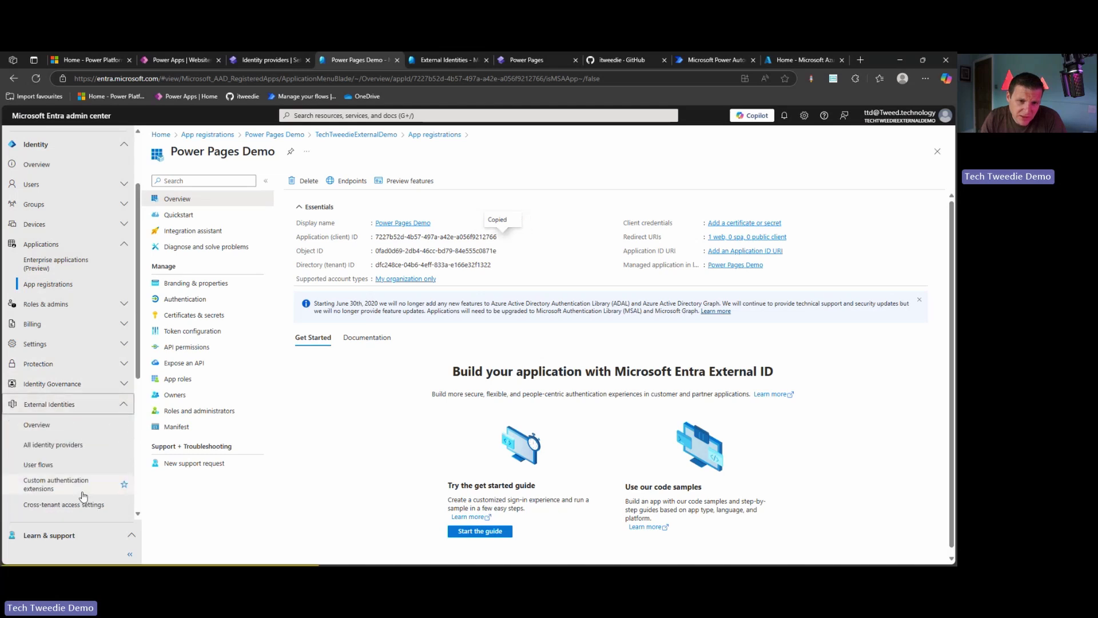
pyautogui.click(81, 468)
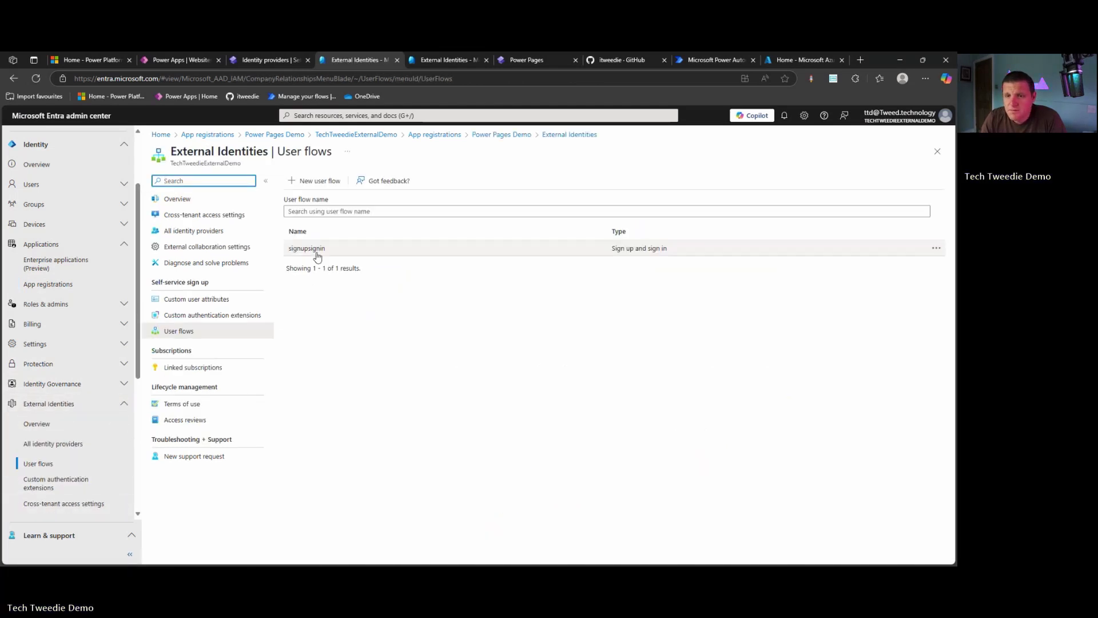
pyautogui.click(307, 249)
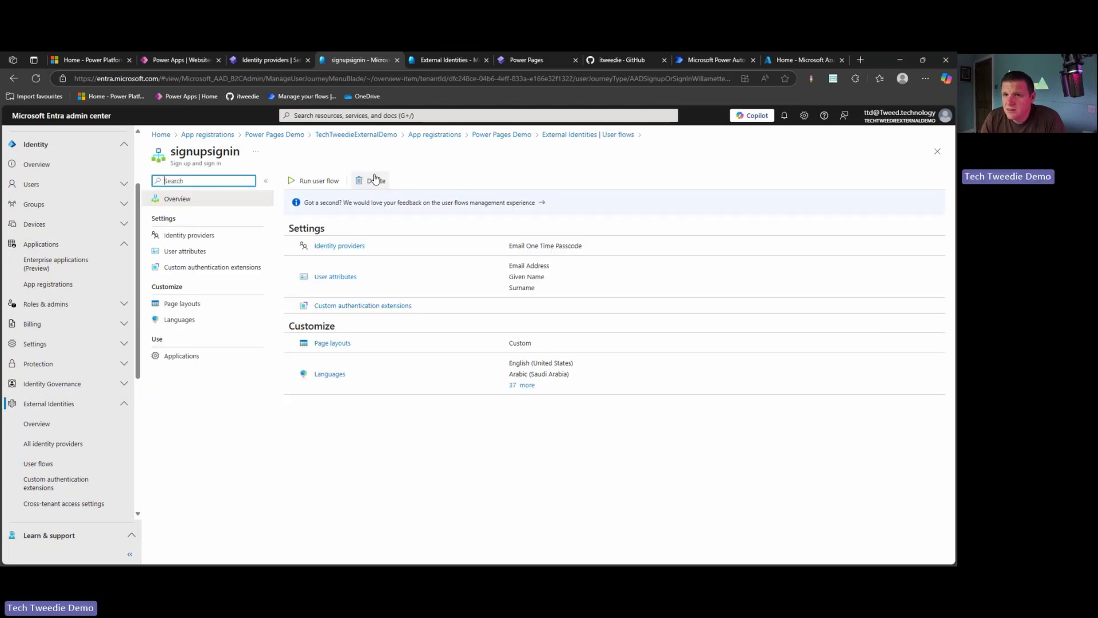
pyautogui.click(314, 180)
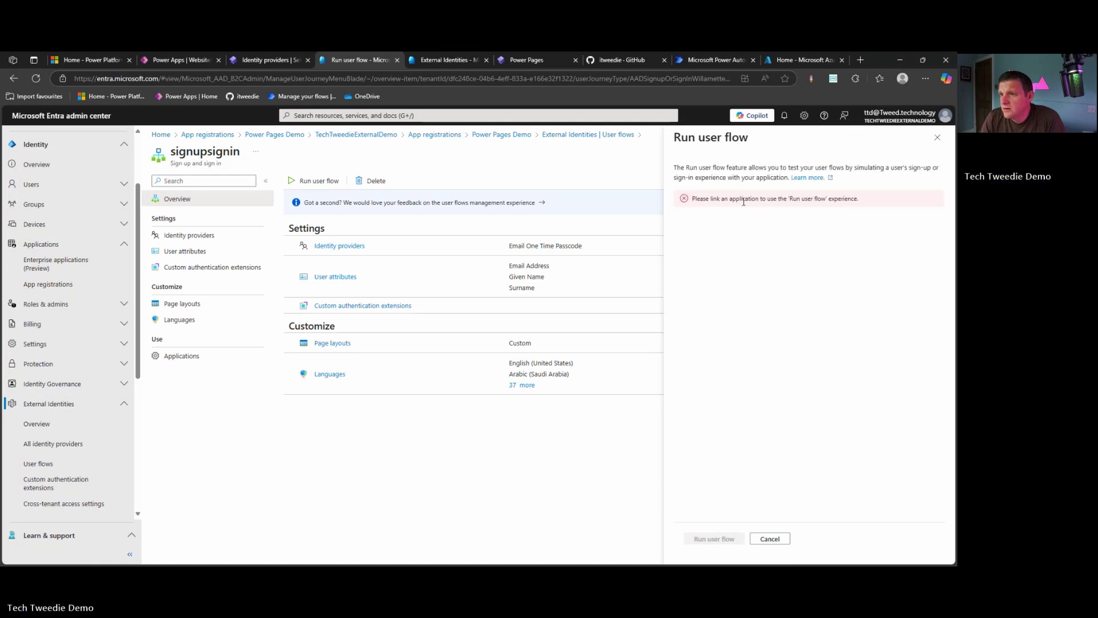
pyautogui.click(937, 138)
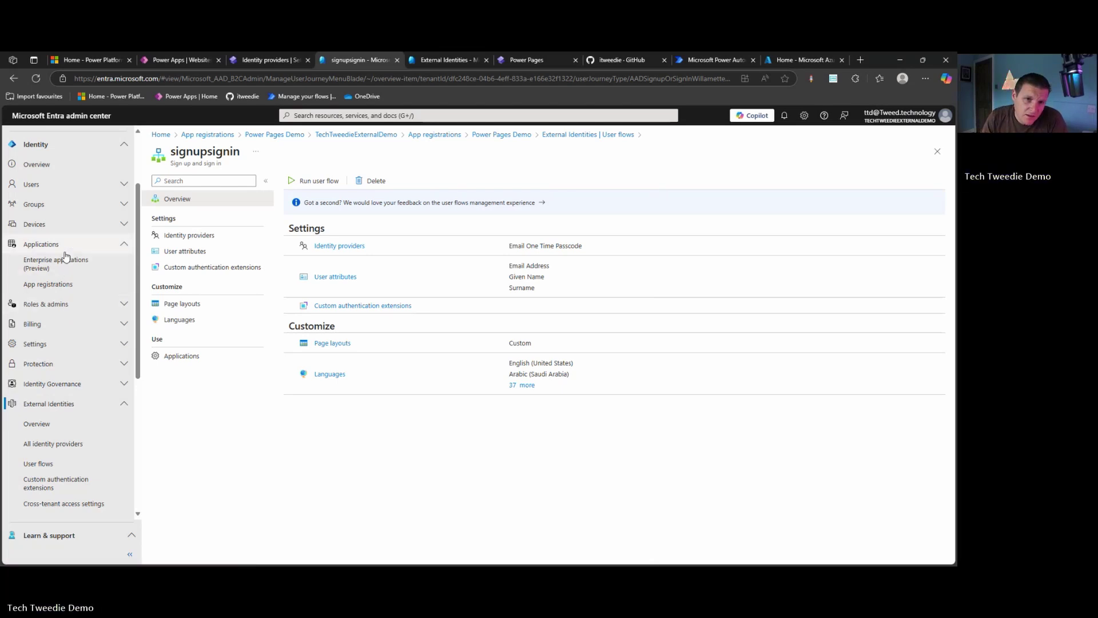
# Copy the Authority URL from Power Pages Demo's Endpoints list
pyautogui.click(60, 284)
pyautogui.click(181, 252)
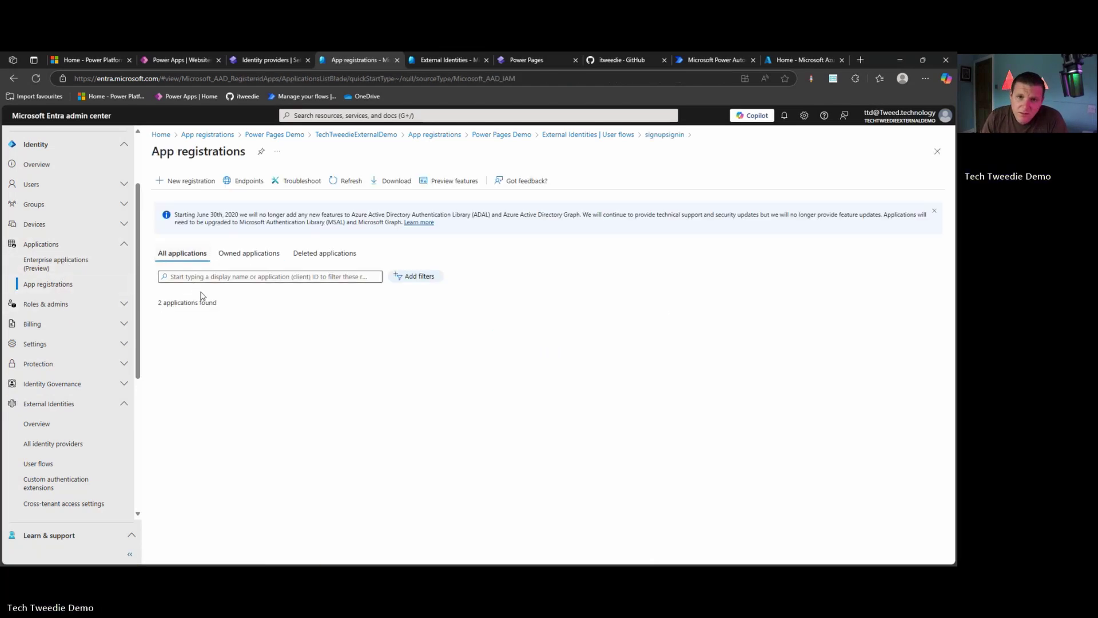
pyautogui.click(215, 347)
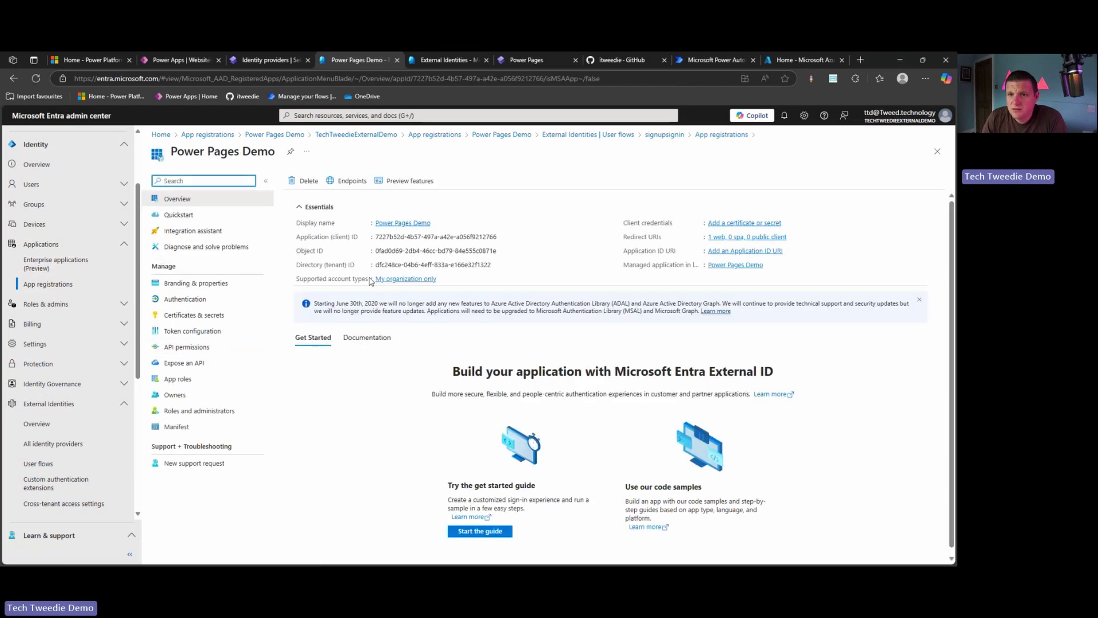
pyautogui.click(339, 185)
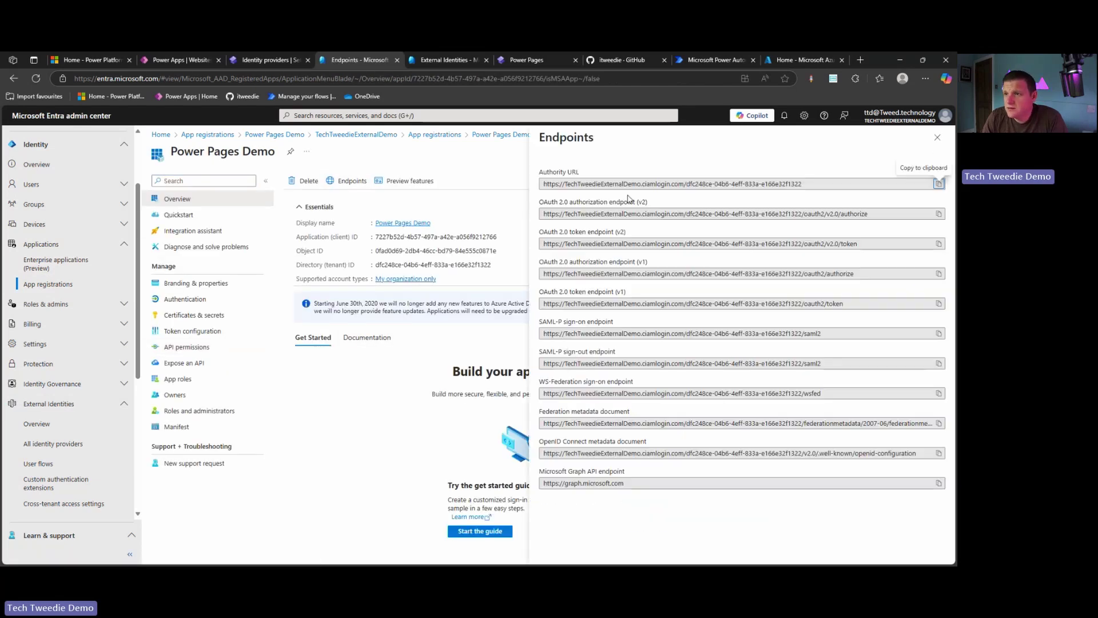
pyautogui.click(938, 183)
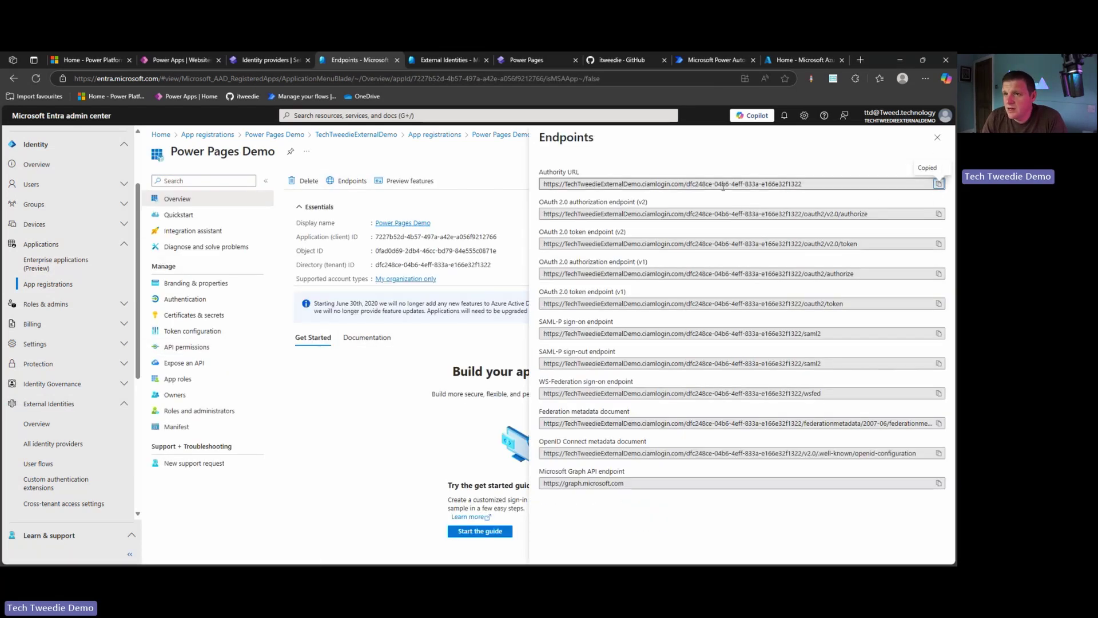
# Paste the copied ciamlogin Authority URL into the Power Pages Authority field
pyautogui.click(444, 60)
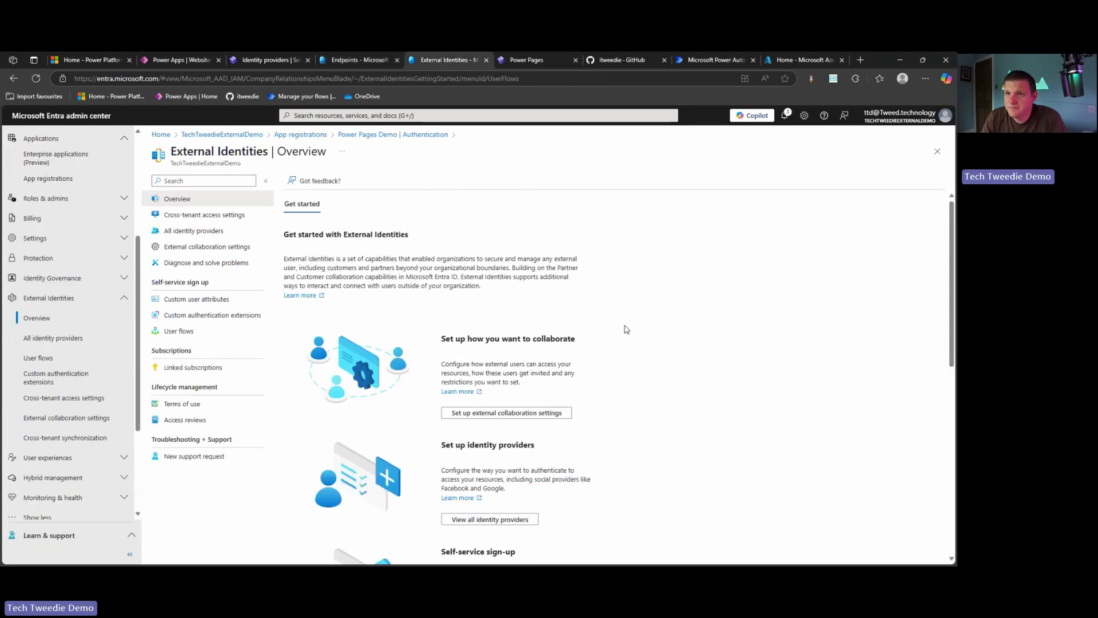
pyautogui.click(539, 60)
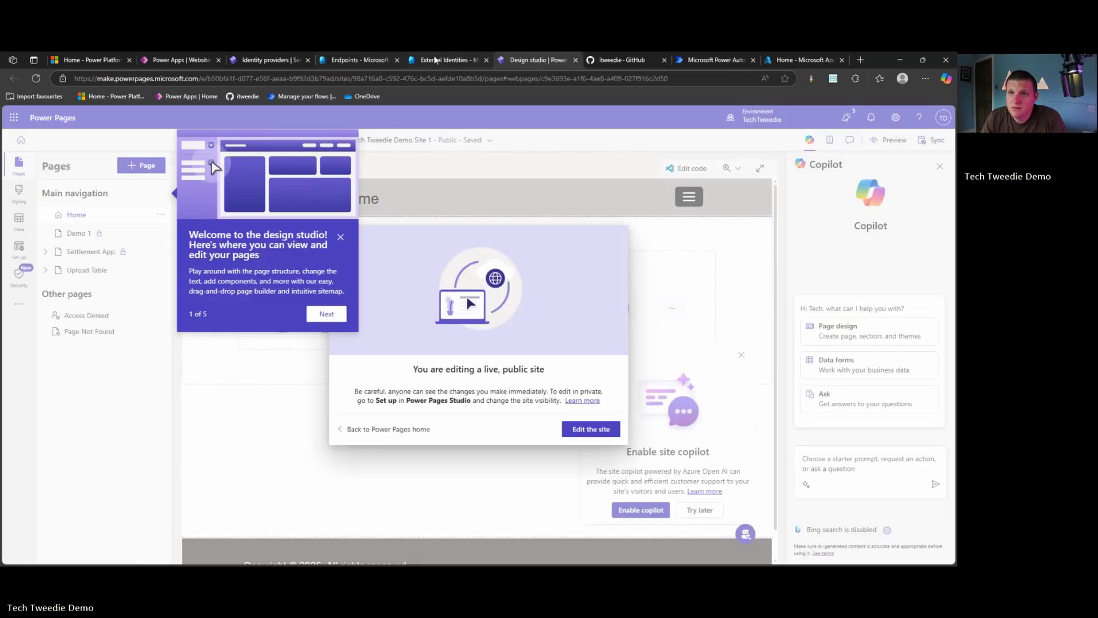
pyautogui.click(445, 60)
pyautogui.click(260, 60)
pyautogui.click(739, 322)
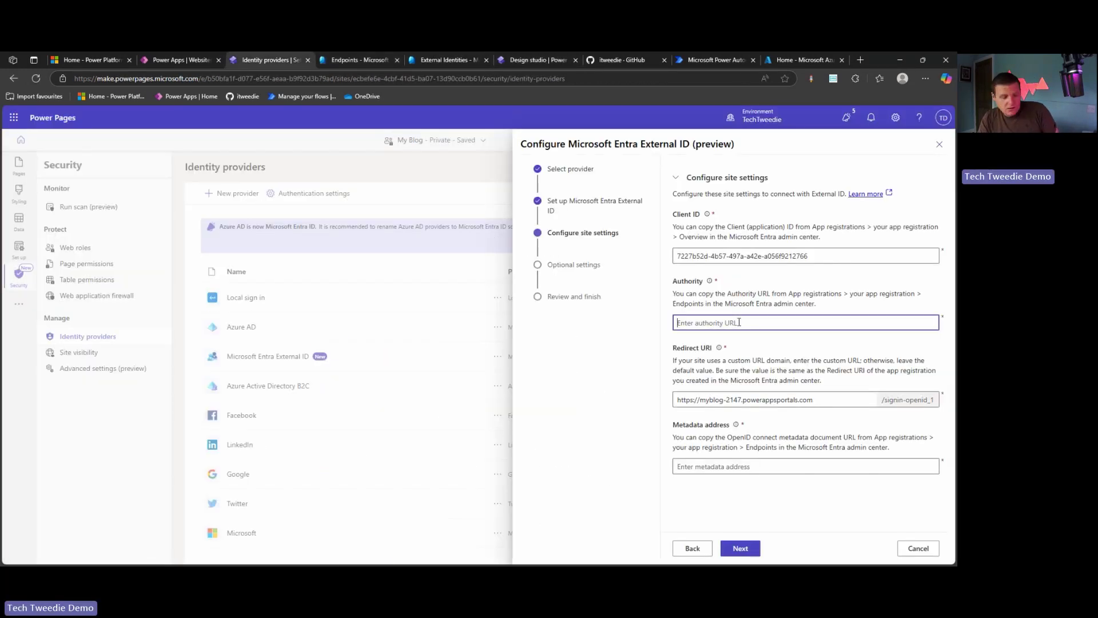
pyautogui.hotkey('ctrl', 'v')
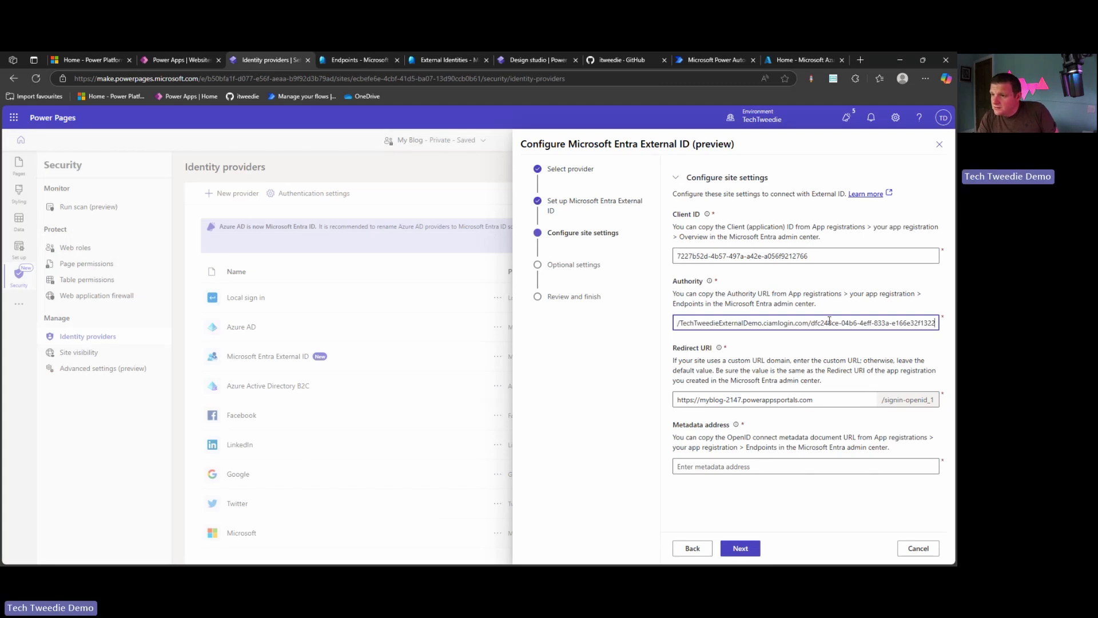
pyautogui.moveTo(830, 321); pyautogui.dragTo(547, 321)
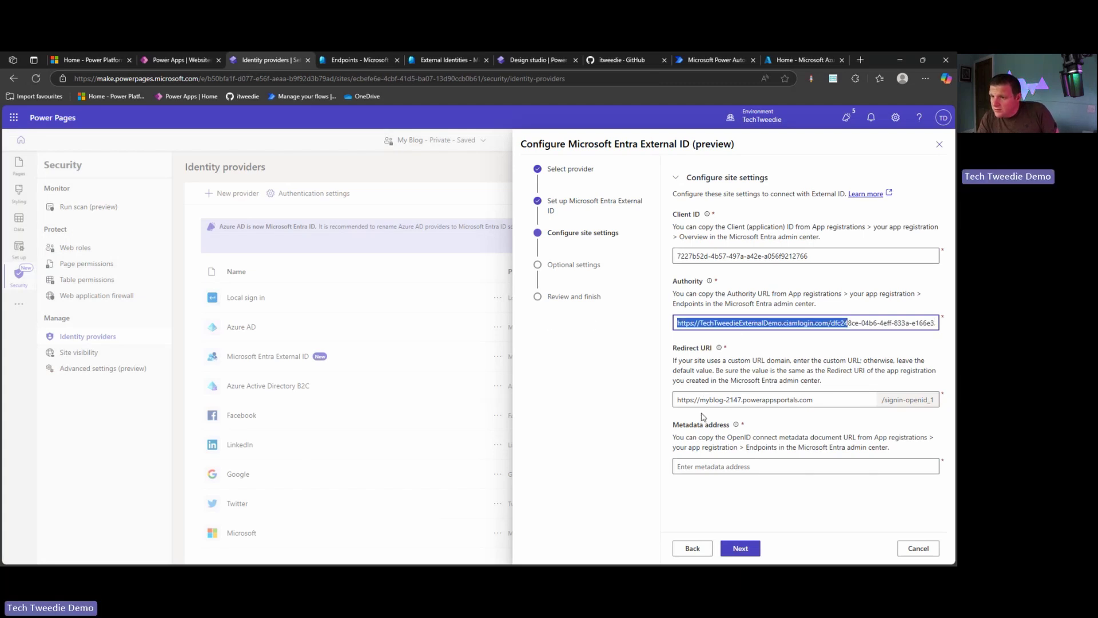
pyautogui.click(702, 470)
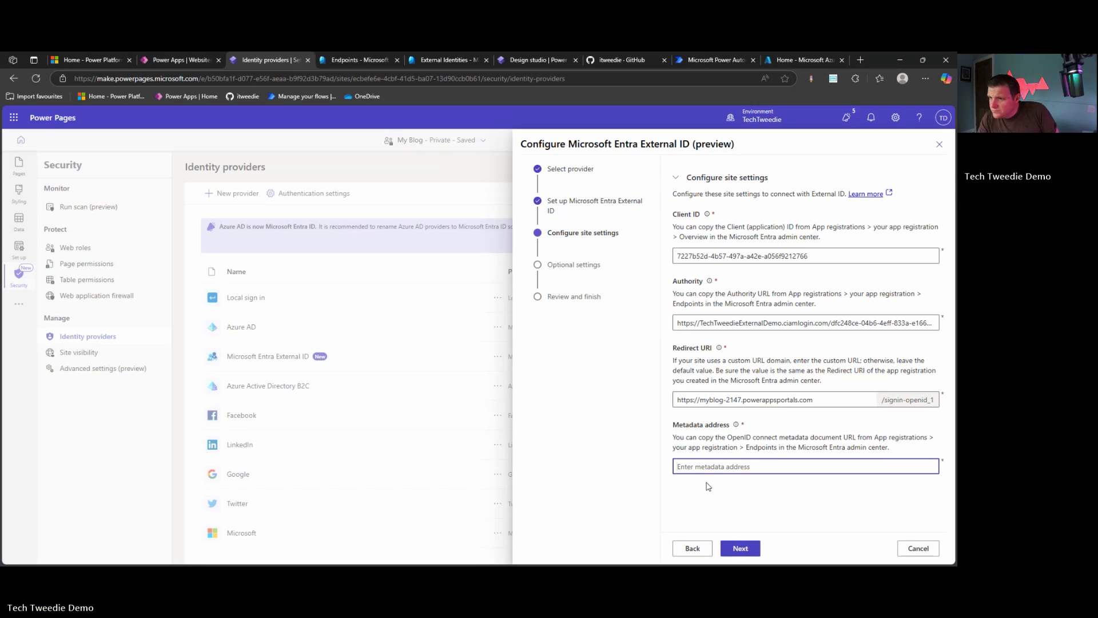
# Load the OpenID Connect metadata document URL in a new tab with pretty-print on
pyautogui.click(358, 59)
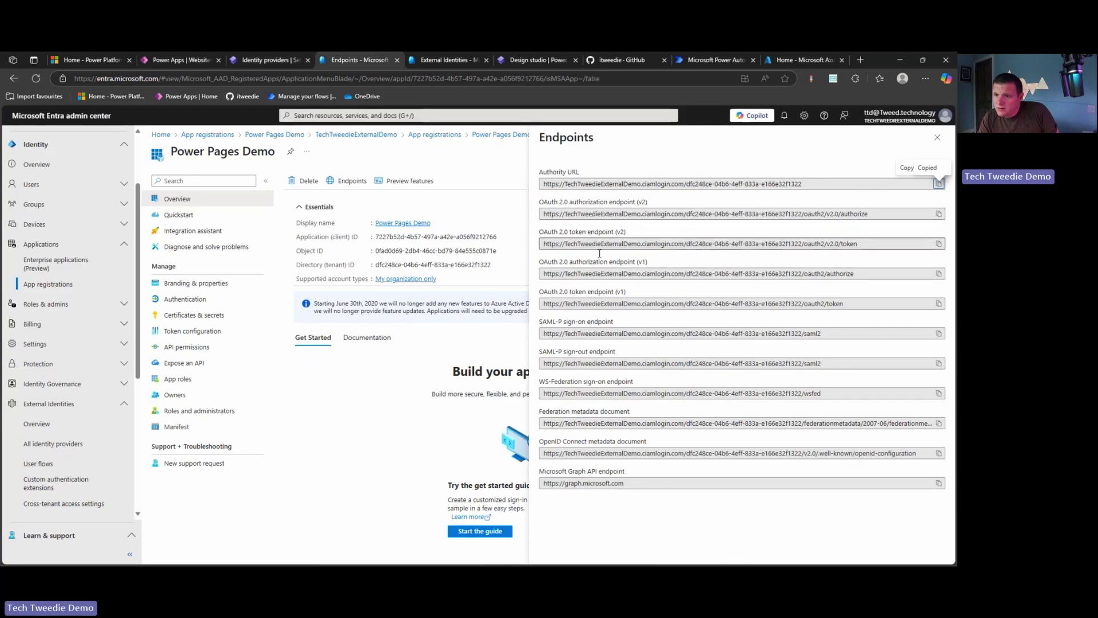
pyautogui.click(937, 454)
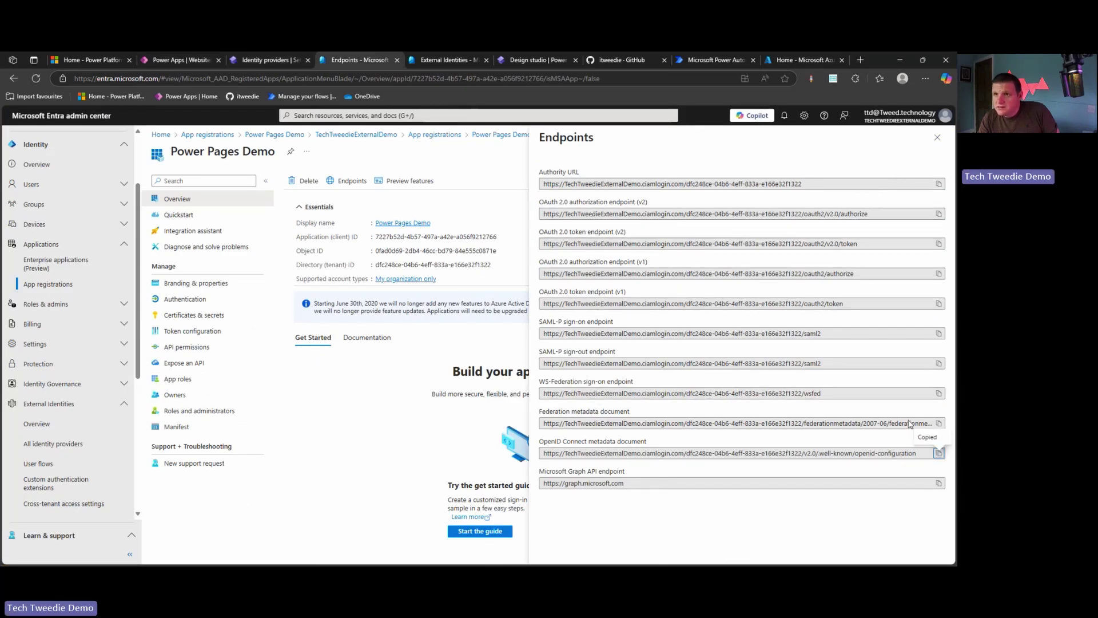
pyautogui.click(860, 59)
pyautogui.hotkey('ctrl', 'v')
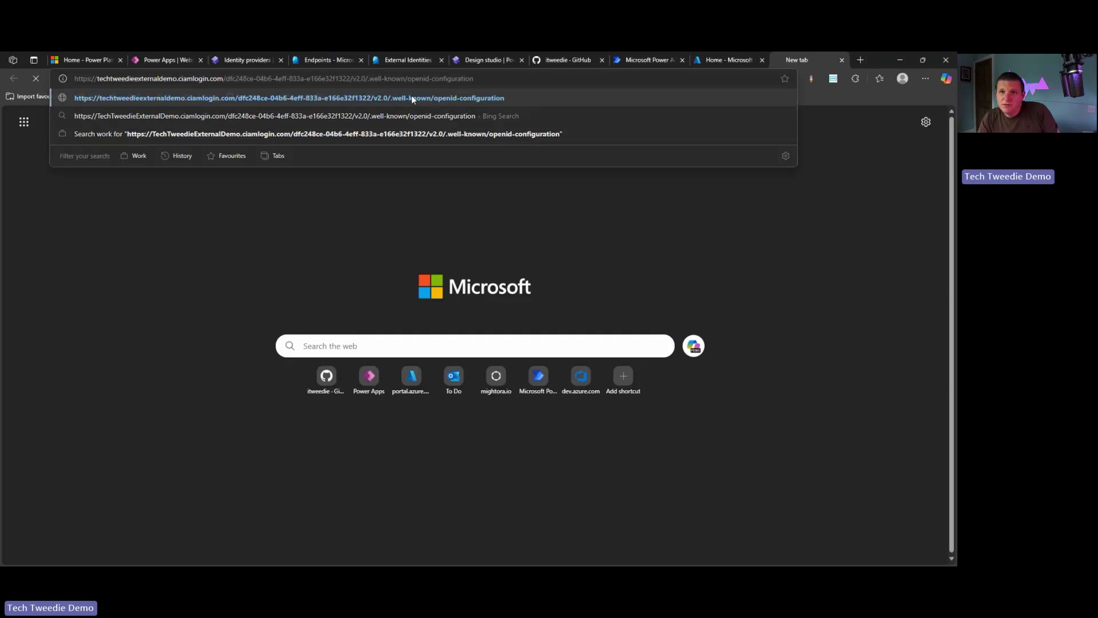
pyautogui.press('Return')
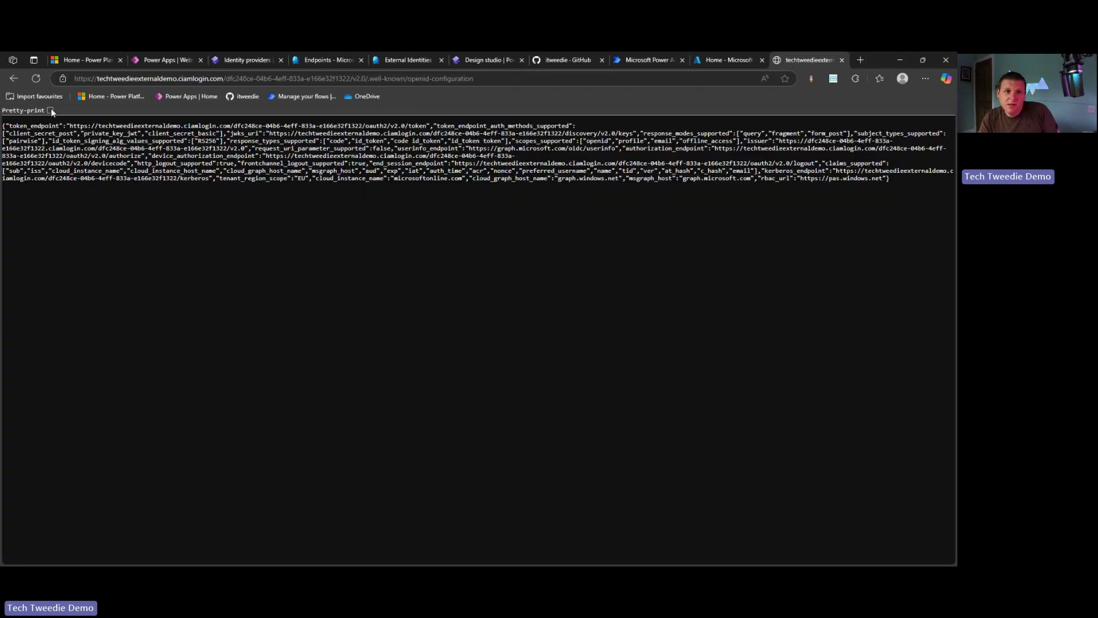
pyautogui.click(50, 110)
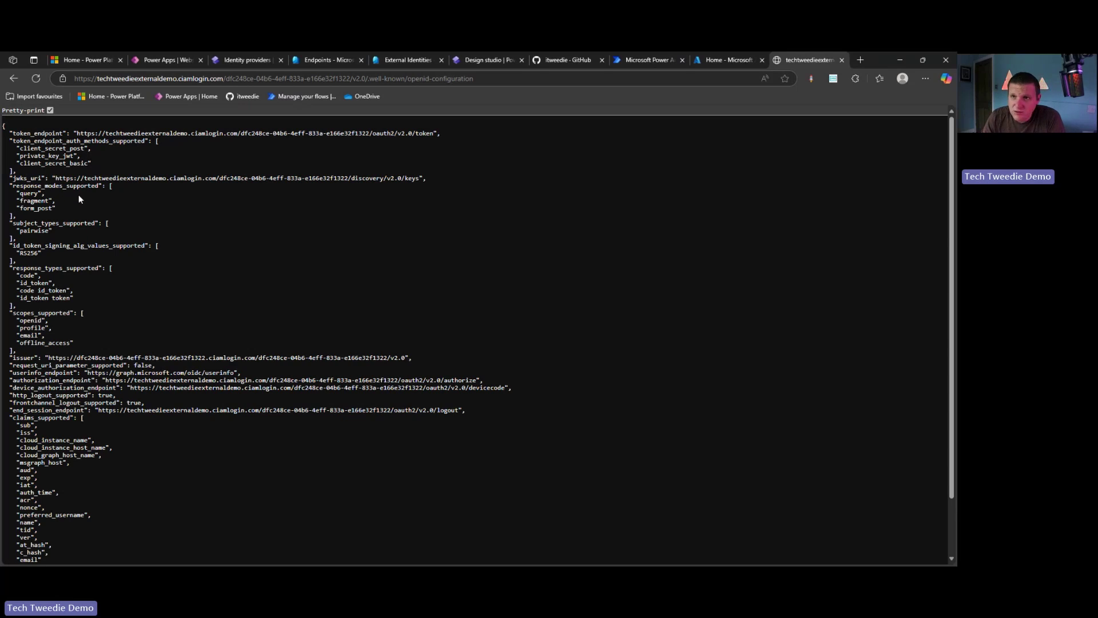
# Select the token_endpoint and issuer URLs in the configuration JSON
pyautogui.moveTo(435, 133); pyautogui.dragTo(78, 132)
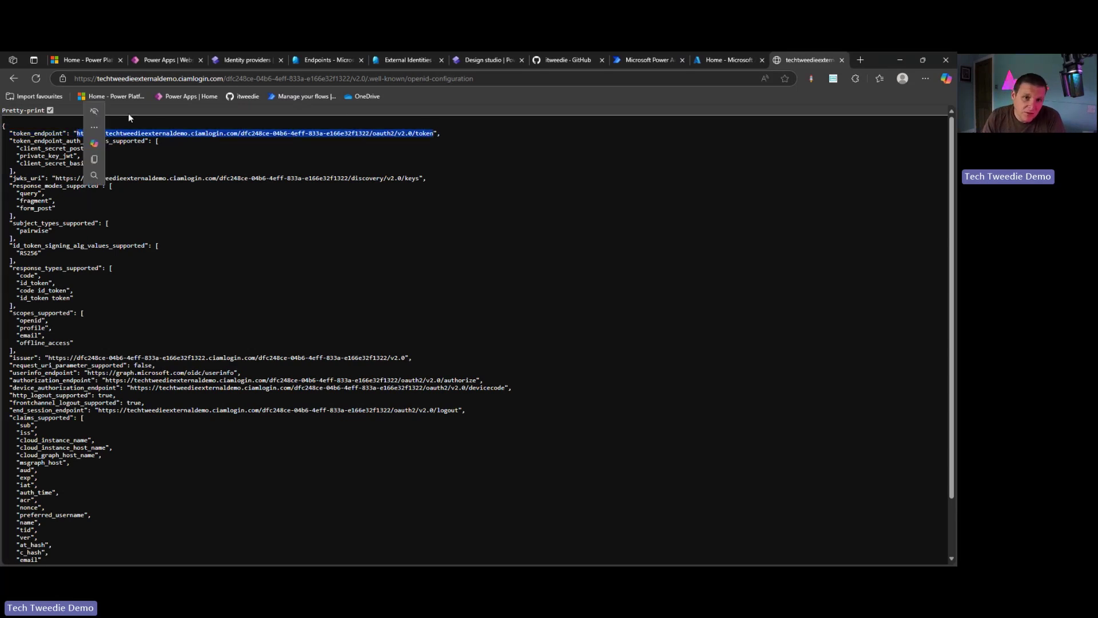
pyautogui.scroll(-2, 257, 299)
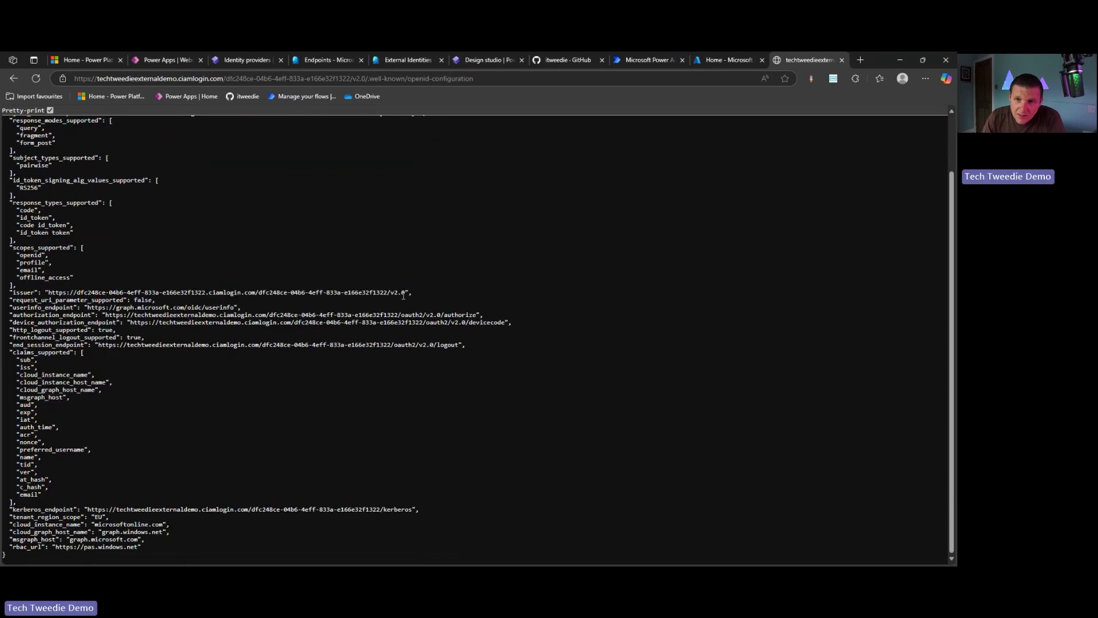
pyautogui.moveTo(405, 293); pyautogui.dragTo(45, 290)
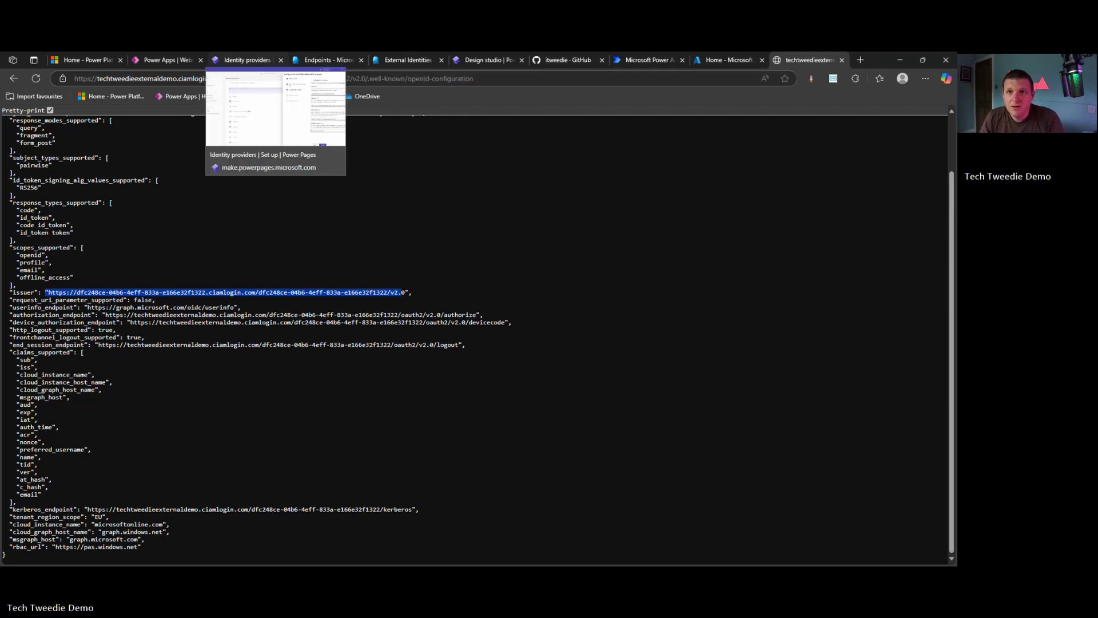
pyautogui.click(246, 59)
pyautogui.click(706, 464)
pyautogui.hotkey('ctrl', 'v')
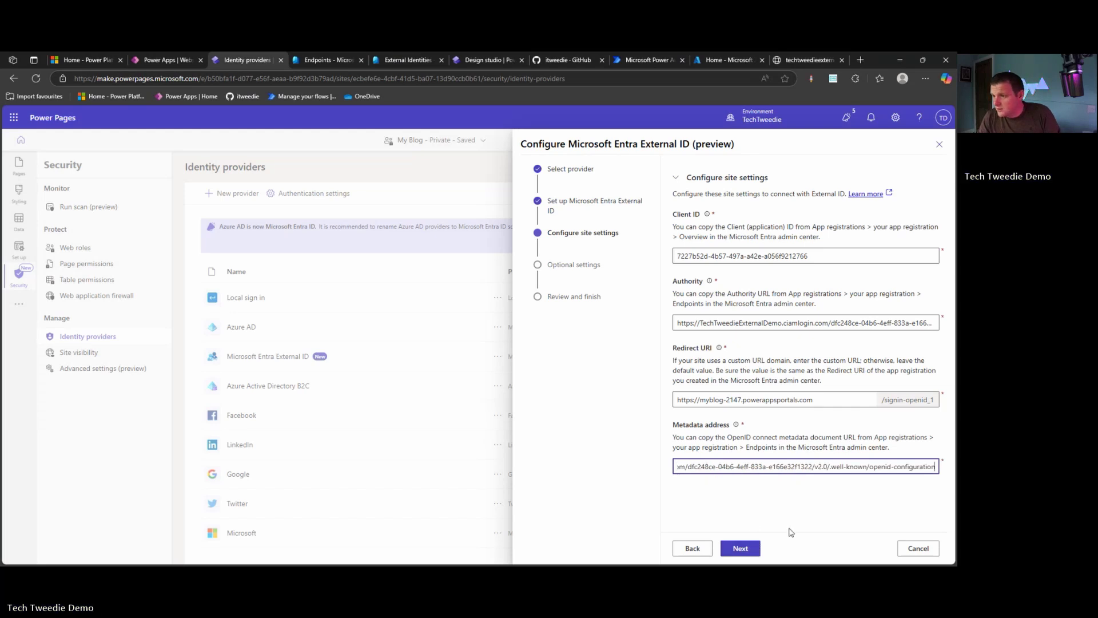
pyautogui.click(742, 548)
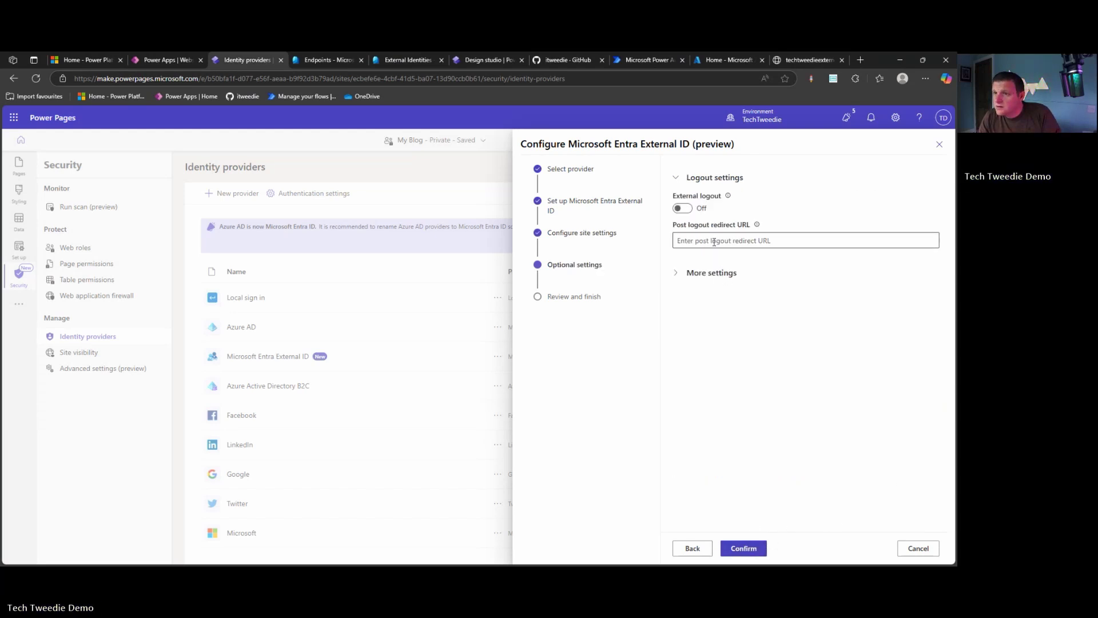
pyautogui.click(692, 239)
pyautogui.write('https')
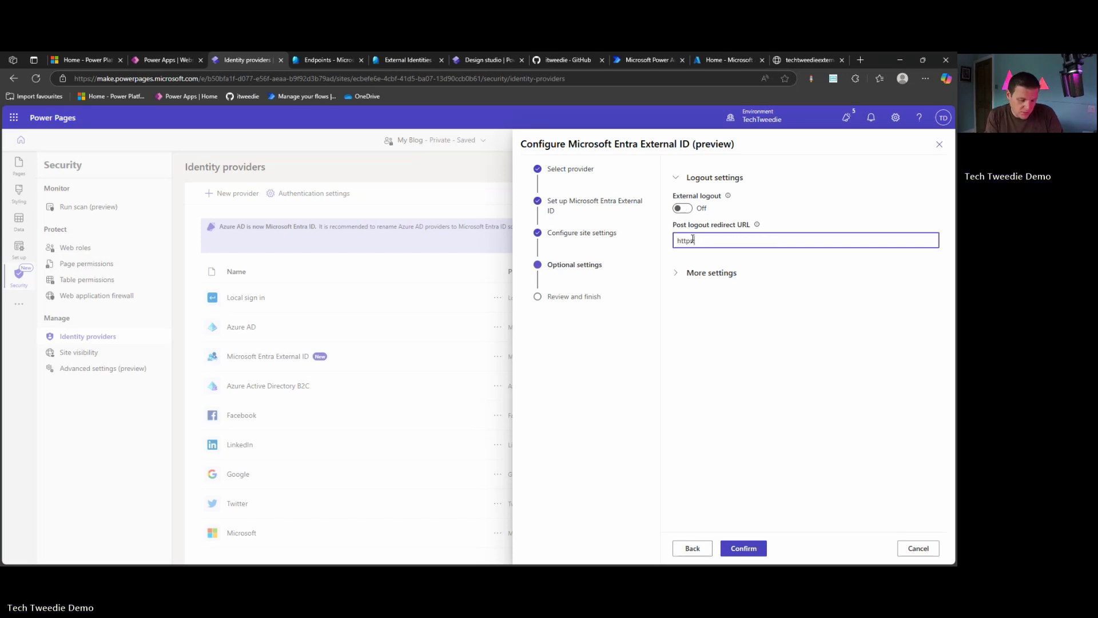
pyautogui.write(':/')
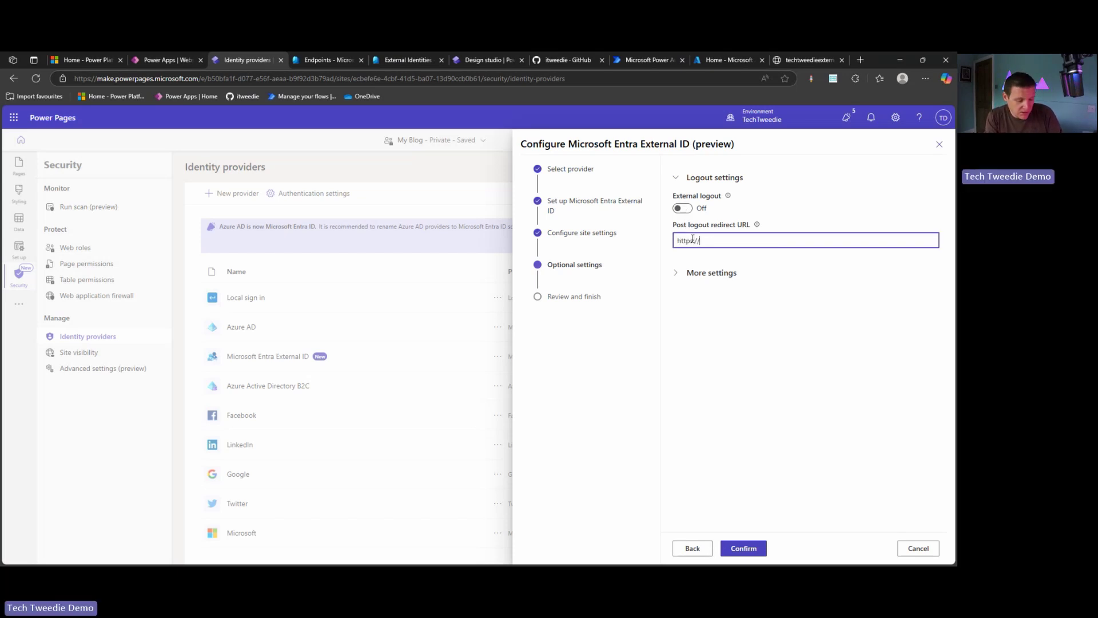
pyautogui.write('/techtweedie')
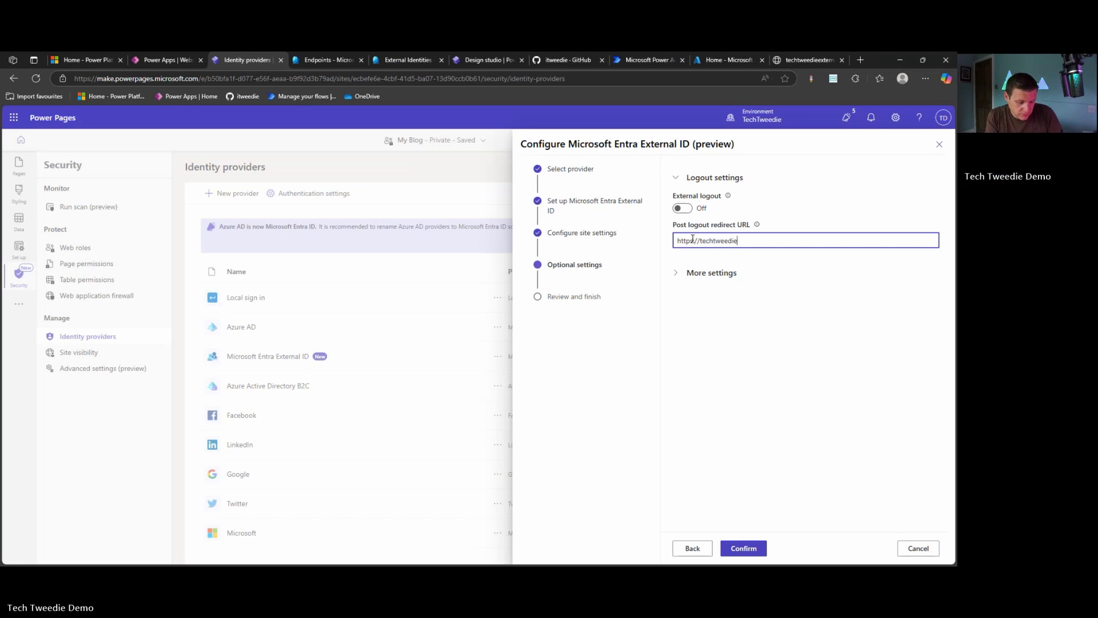
pyautogui.write('.github.io')
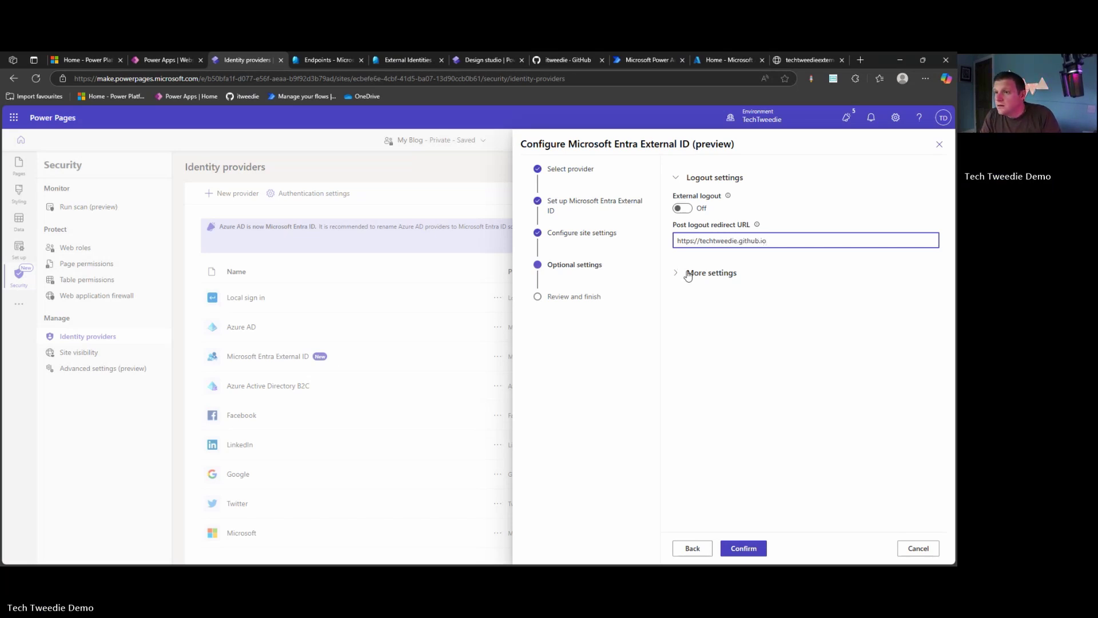
# Expand More settings to show the registration and login claims mapping fields
pyautogui.click(705, 275)
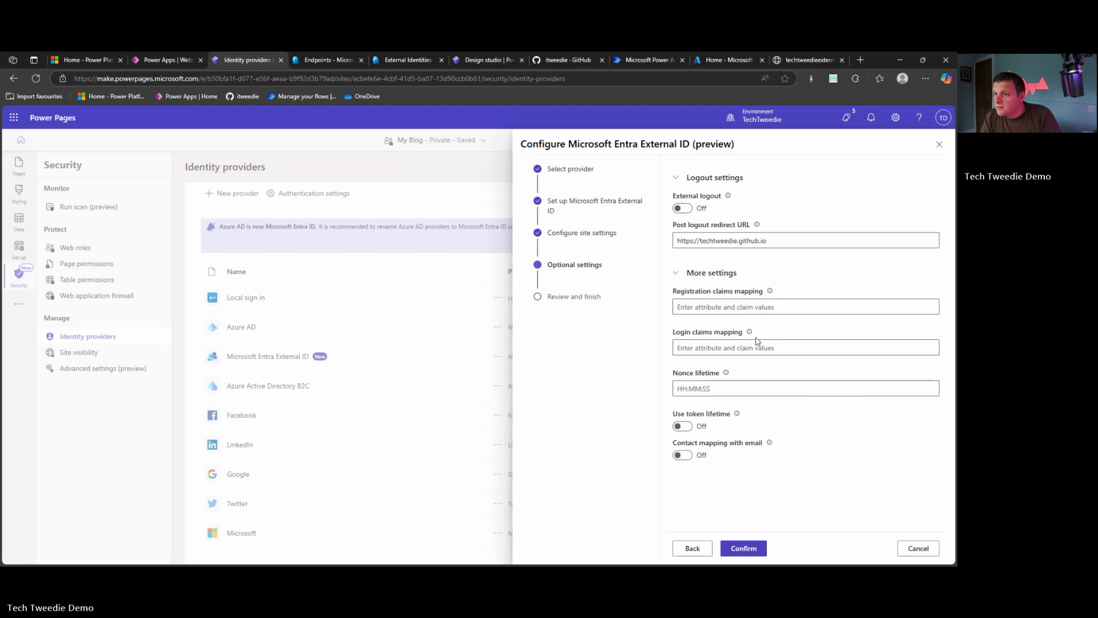
pyautogui.click(770, 296)
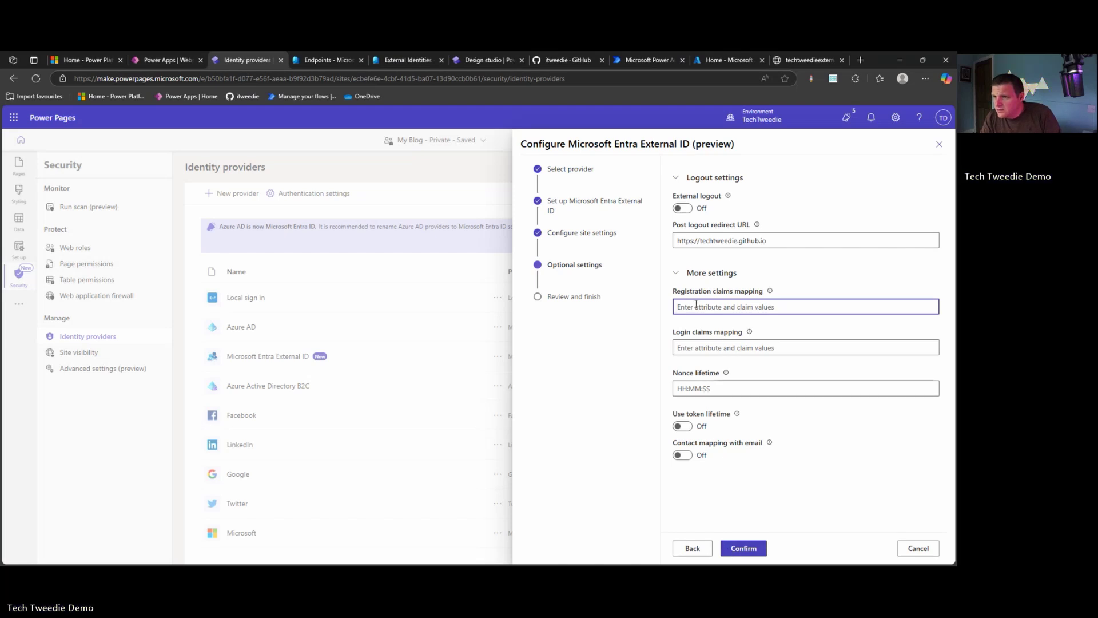
pyautogui.click(714, 334)
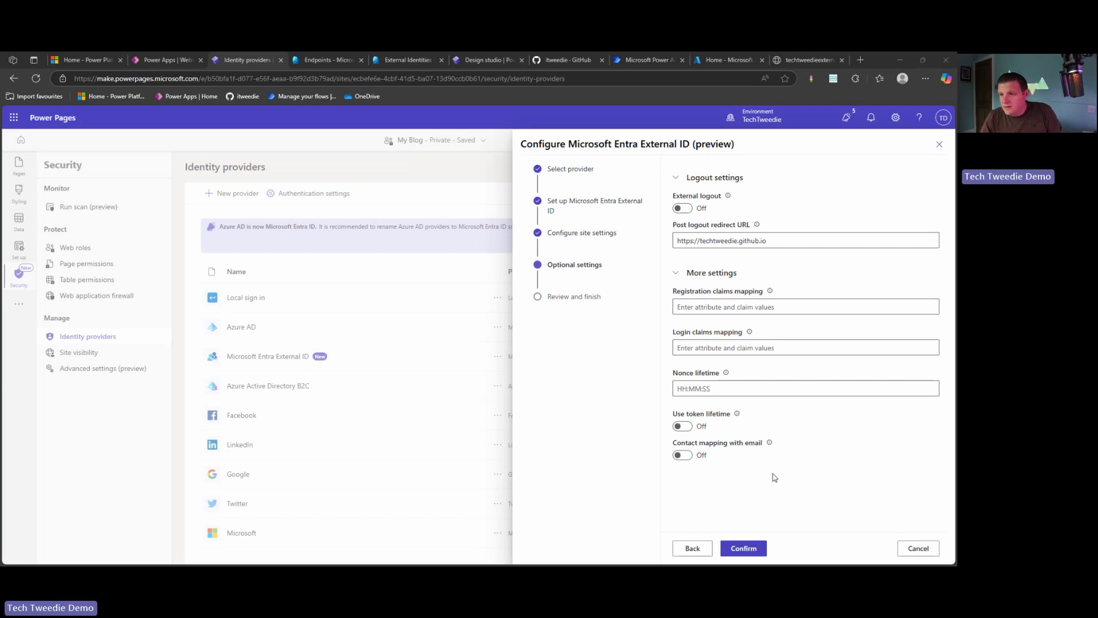
# Enter the sample pair attribute1=claim1 as the registration claims mapping
pyautogui.click(795, 306)
pyautogui.hotkey('ctrl', 'v')
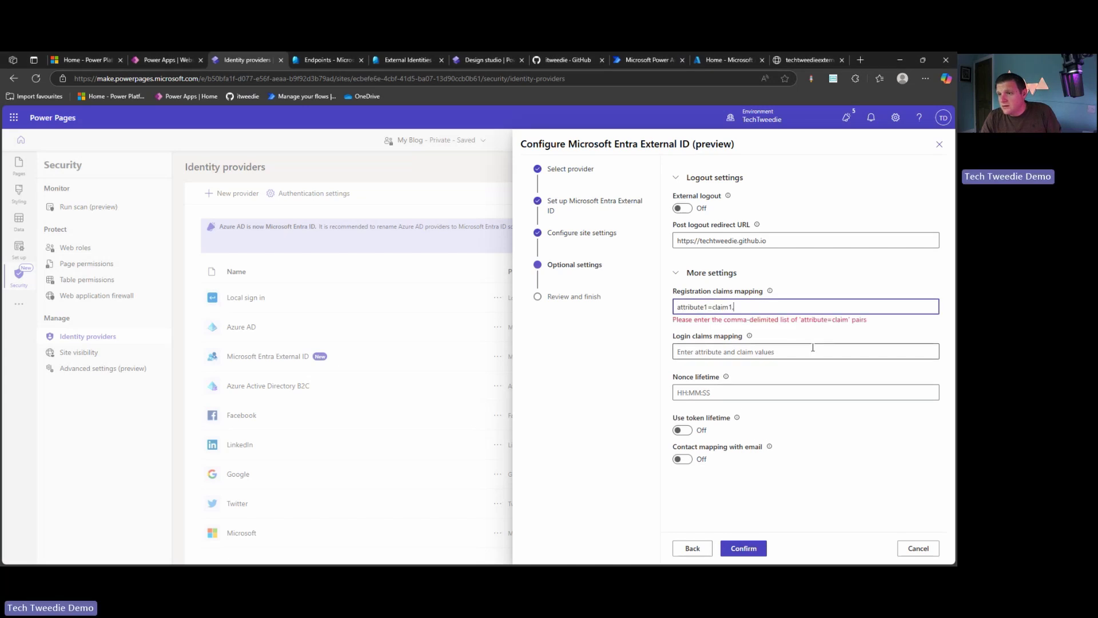
pyautogui.press('BackSpace')
pyautogui.click(793, 347)
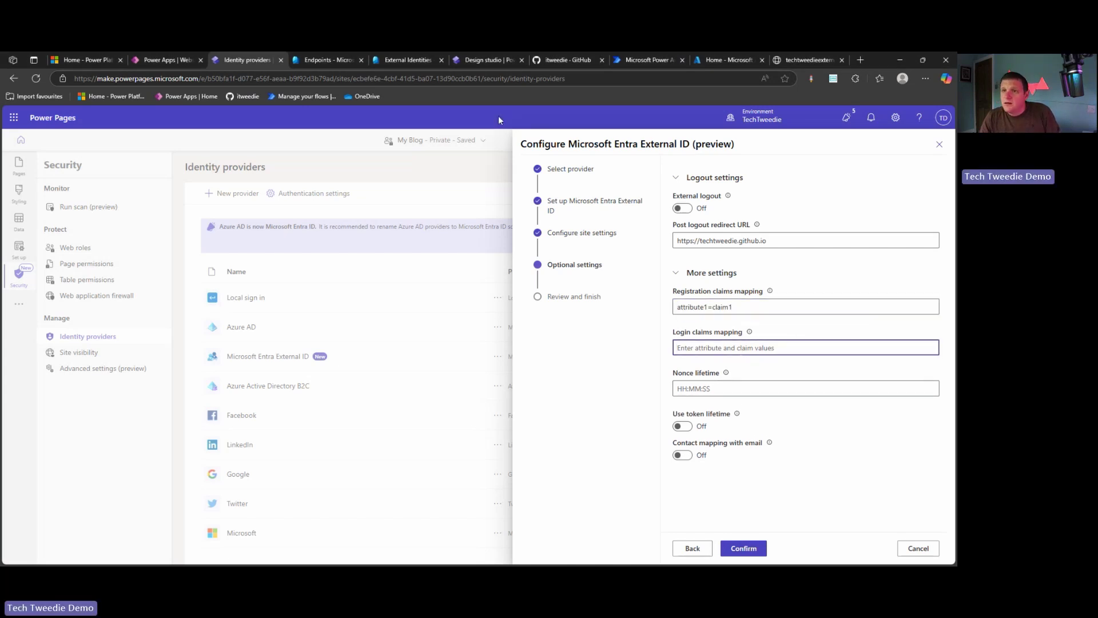
pyautogui.click(169, 61)
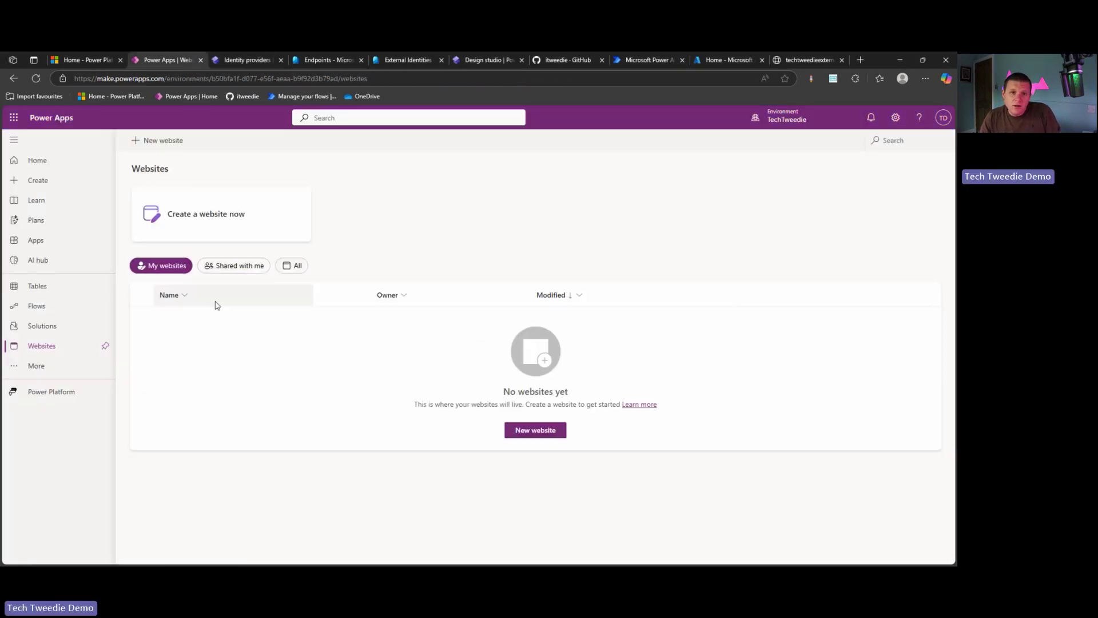
# Find the Contact table in Power Apps Tables and open its columns
pyautogui.click(53, 293)
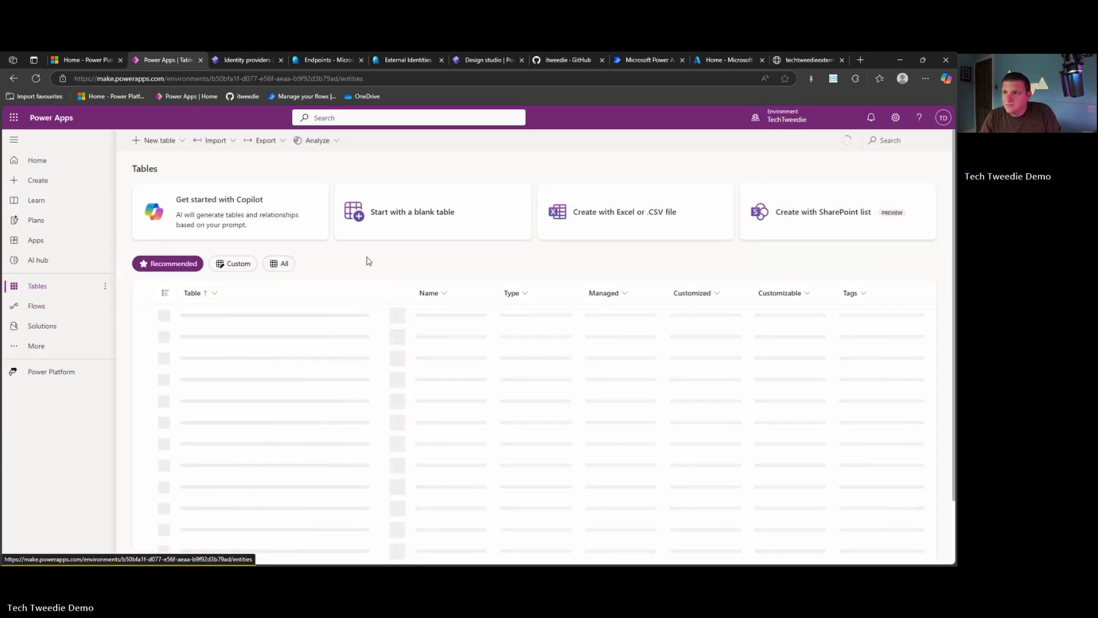
pyautogui.click(890, 139)
pyautogui.write('co')
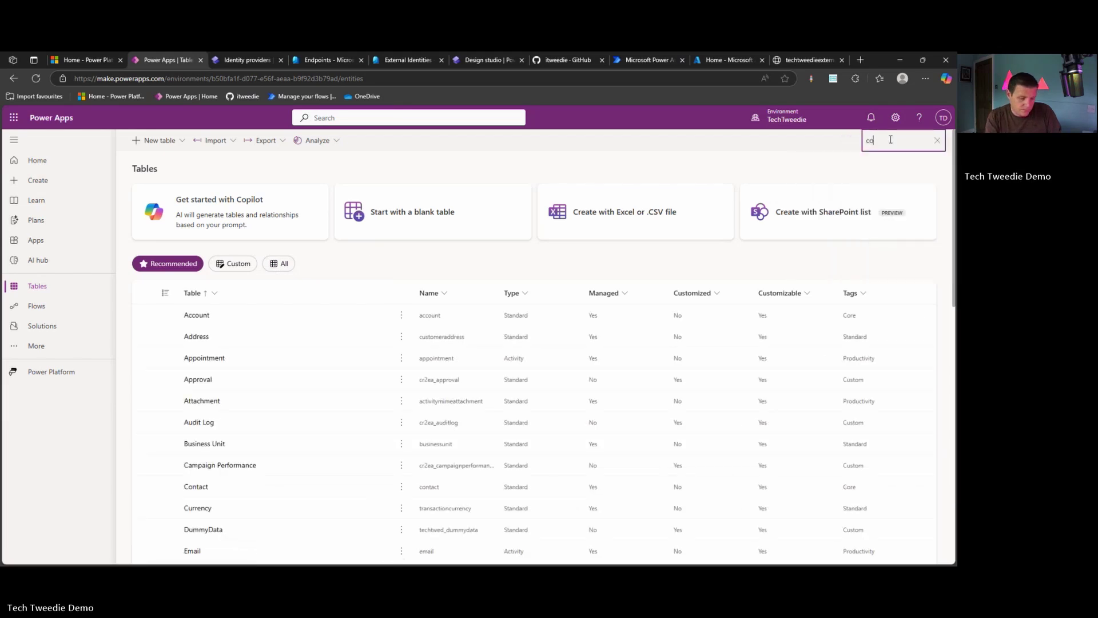
pyautogui.write('ntacts')
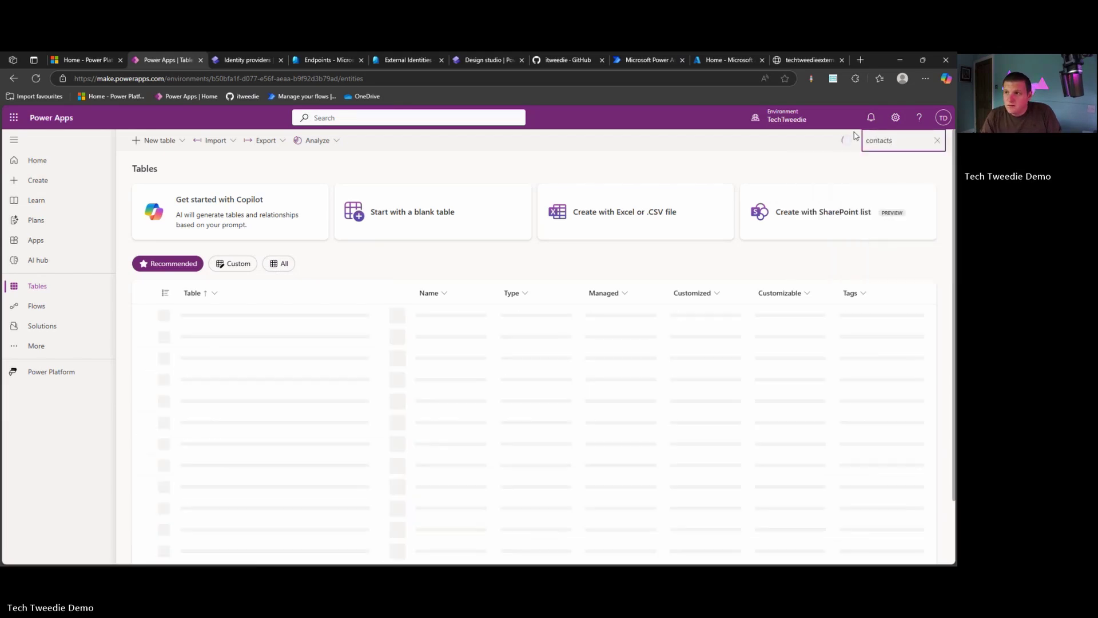
pyautogui.press('BackSpace')
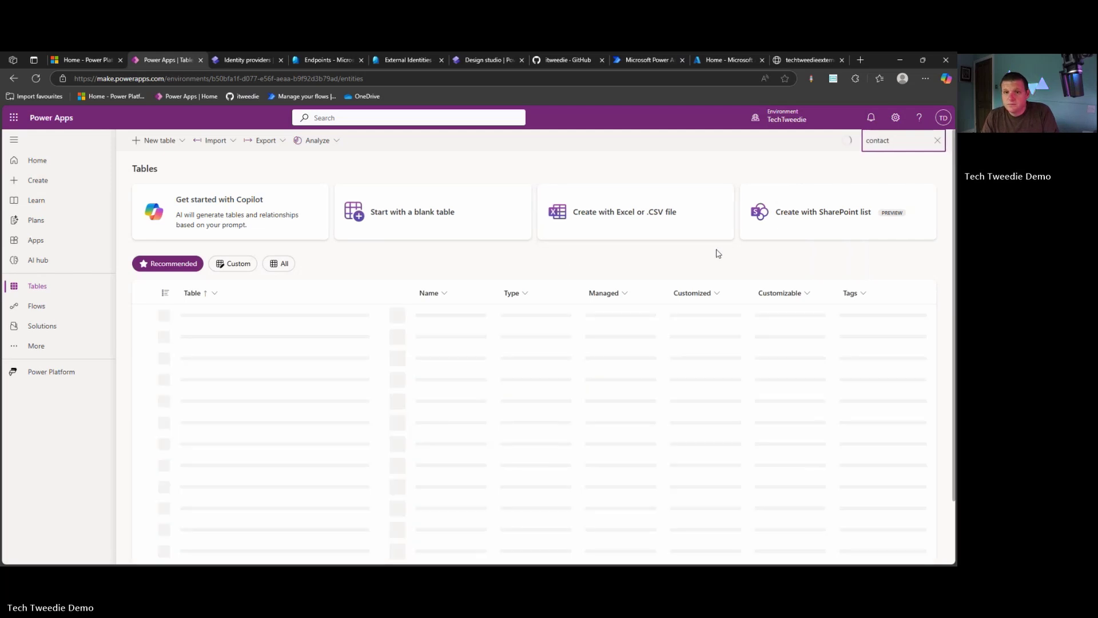
pyautogui.click(187, 313)
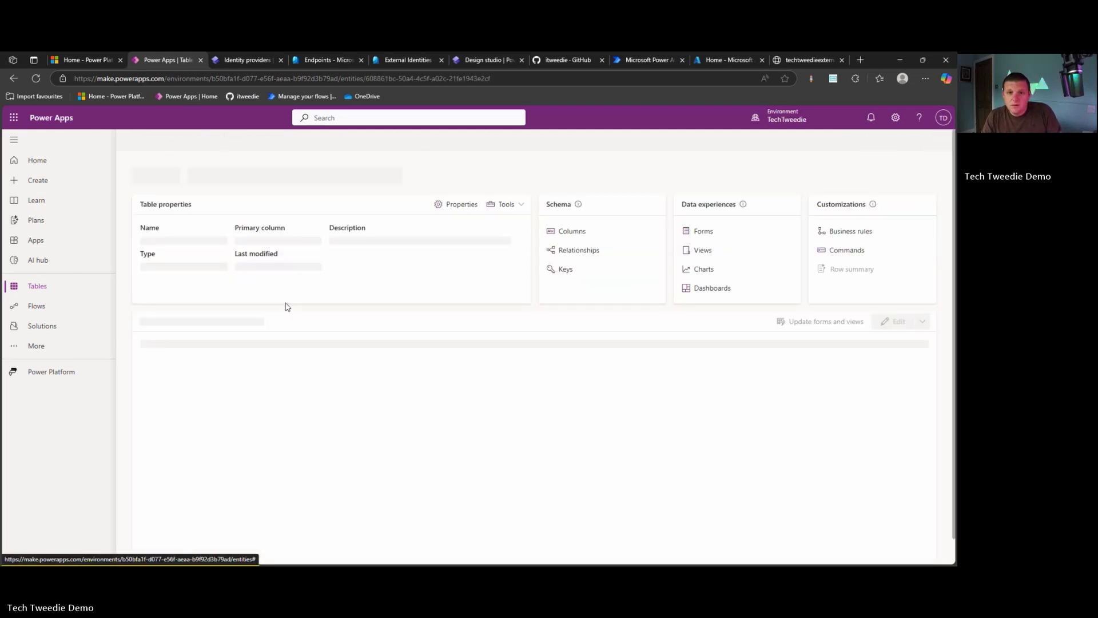
pyautogui.click(576, 224)
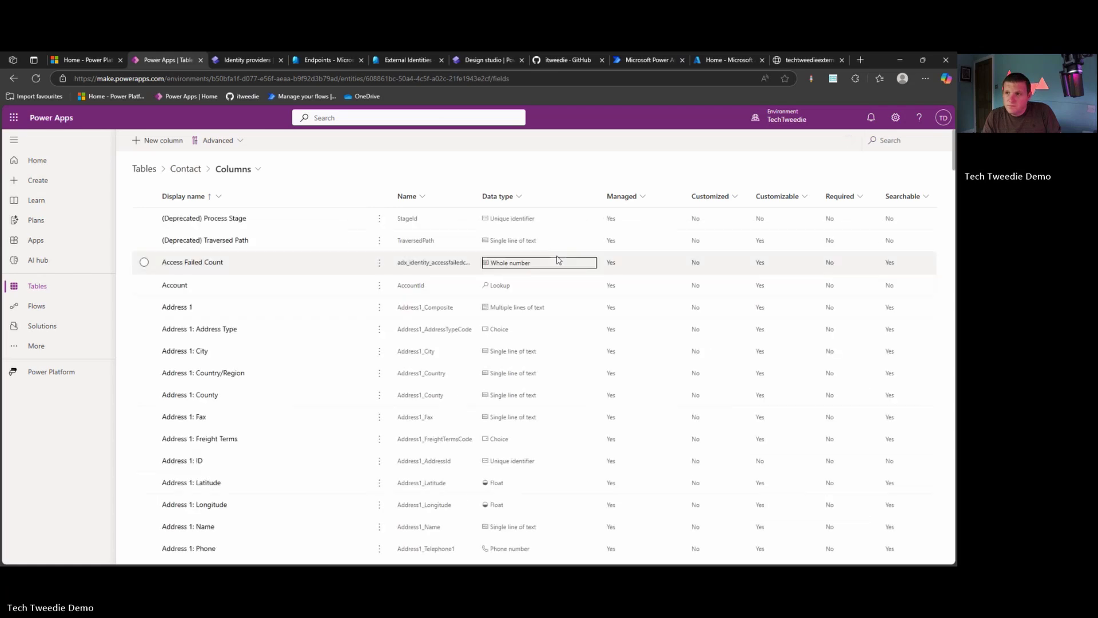
# Open the Email column's advanced options and select its logical name emailaddress1
pyautogui.click(887, 140)
pyautogui.write('email')
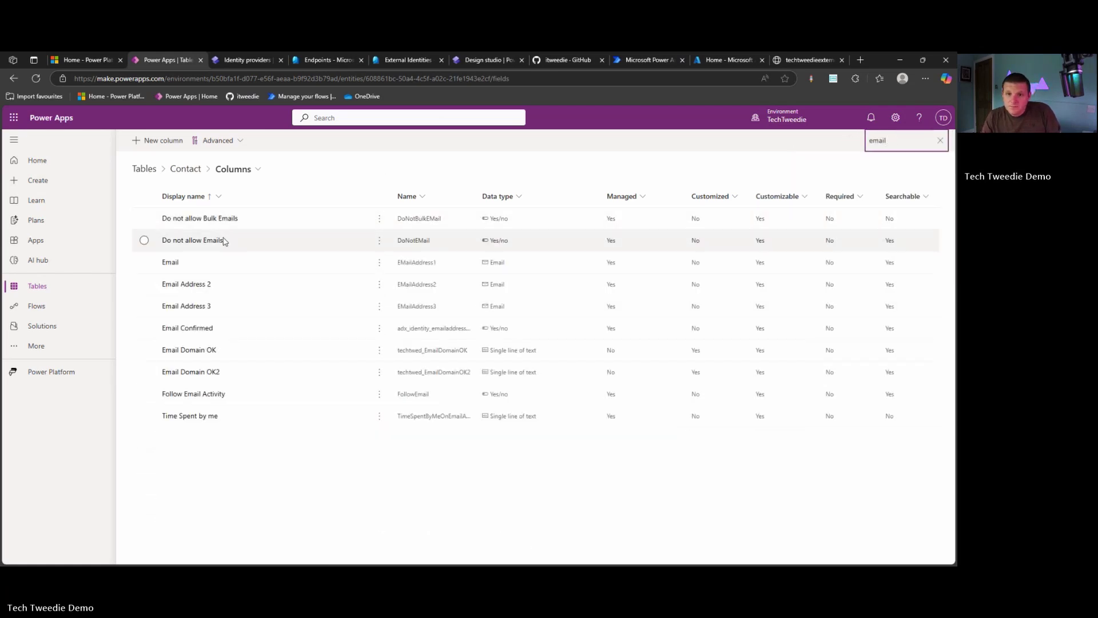
pyautogui.doubleClick(189, 264)
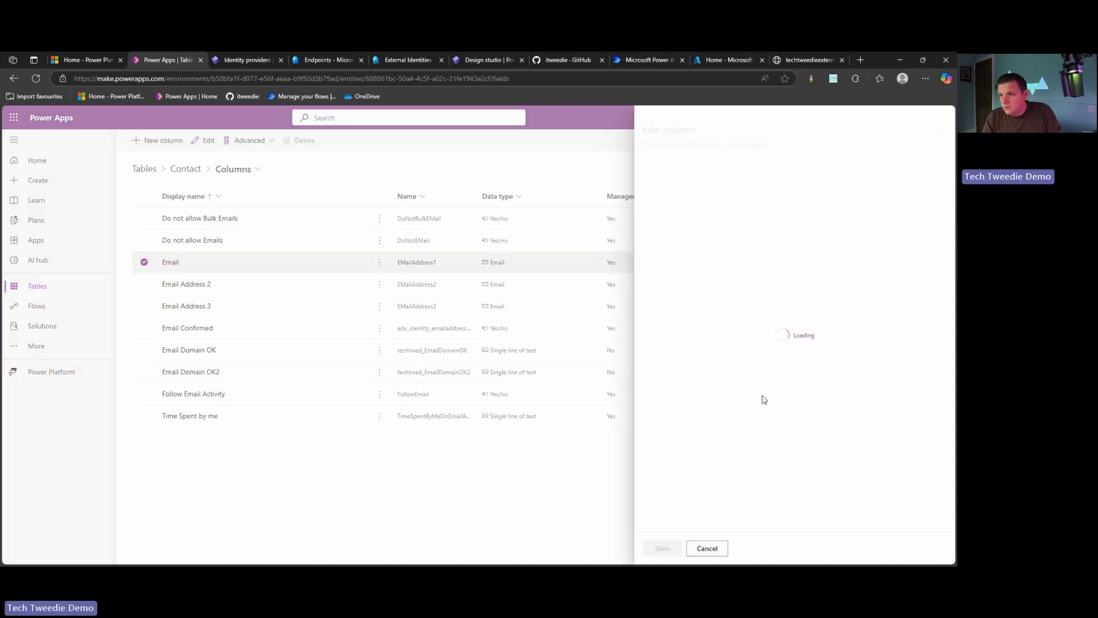
pyautogui.click(679, 458)
pyautogui.scroll(-3, 733, 346)
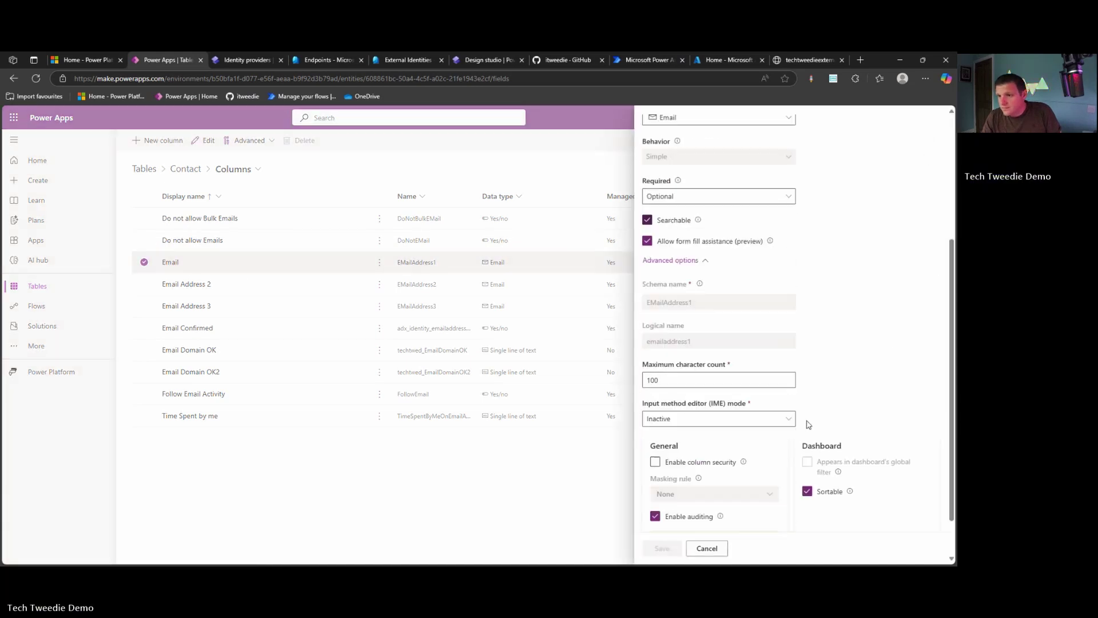
pyautogui.moveTo(733, 343); pyautogui.dragTo(606, 343)
pyautogui.hotkey('ctrl', 'c')
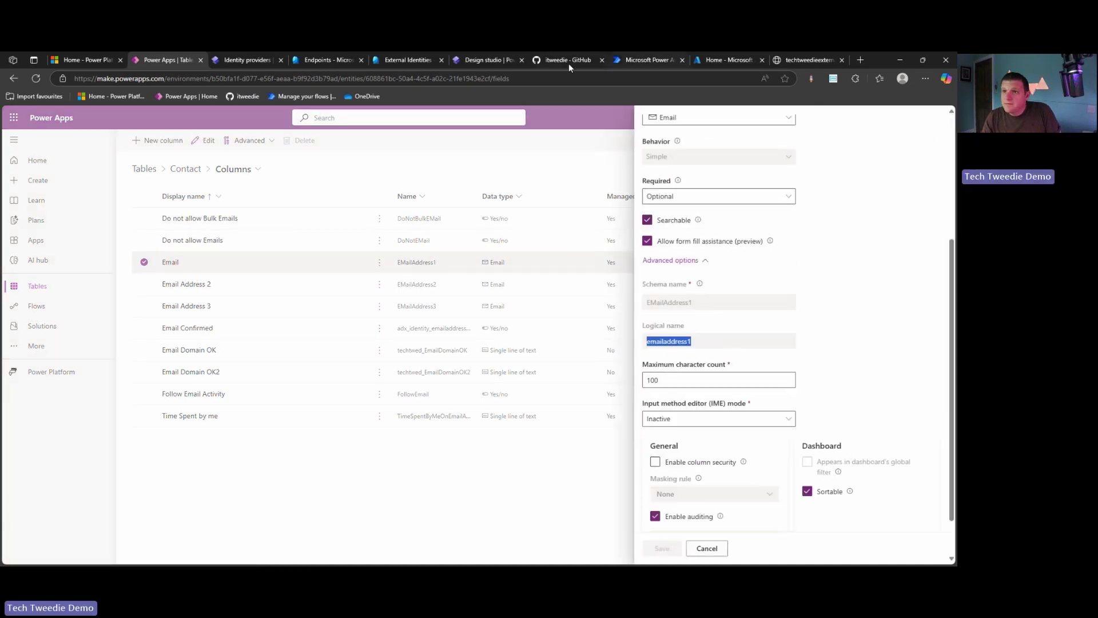
# Paste emailaddress1 over the placeholder attribute1 in the registration claims mapping
pyautogui.click(243, 60)
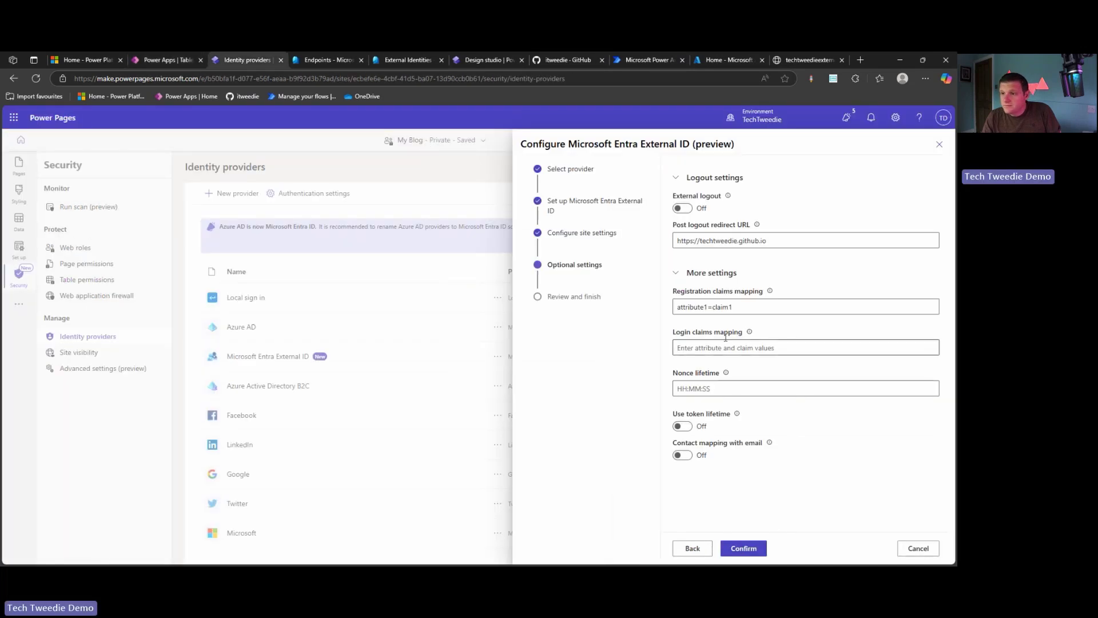
pyautogui.click(707, 307)
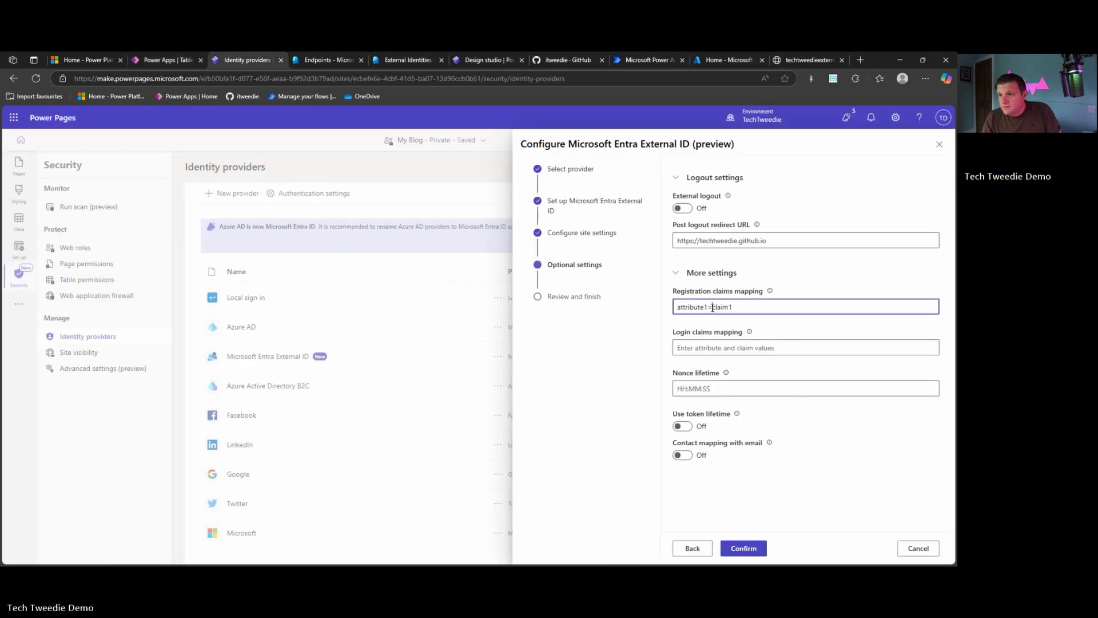
pyautogui.doubleClick(712, 308)
pyautogui.hotkey('ctrl', 'v')
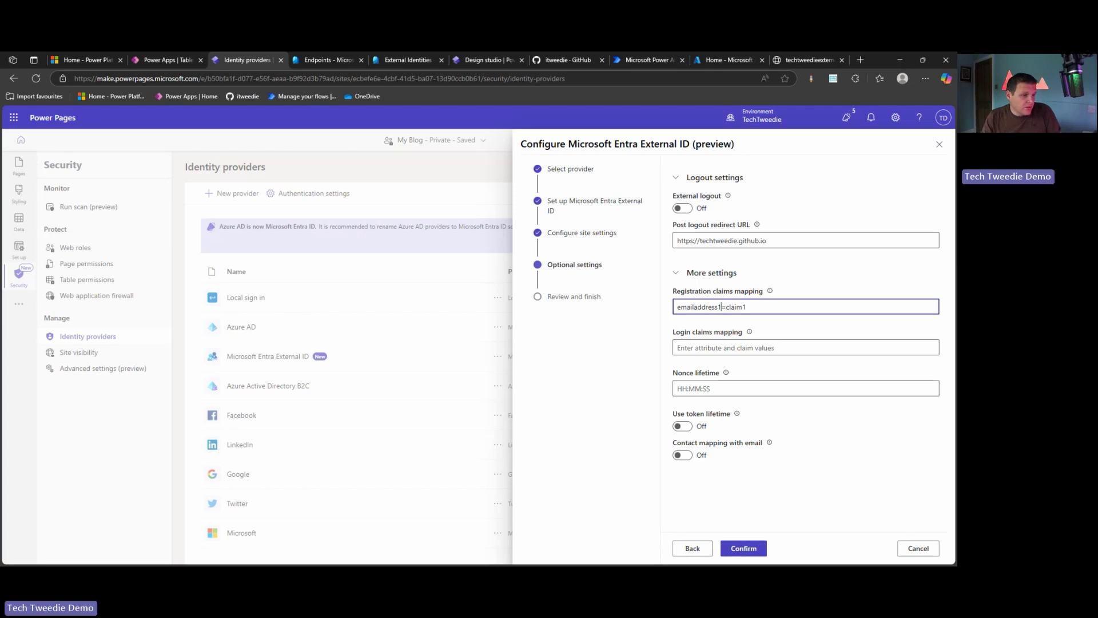
# Check claims_supported in the tenant's OpenID configuration and select the email claim
pyautogui.click(794, 56)
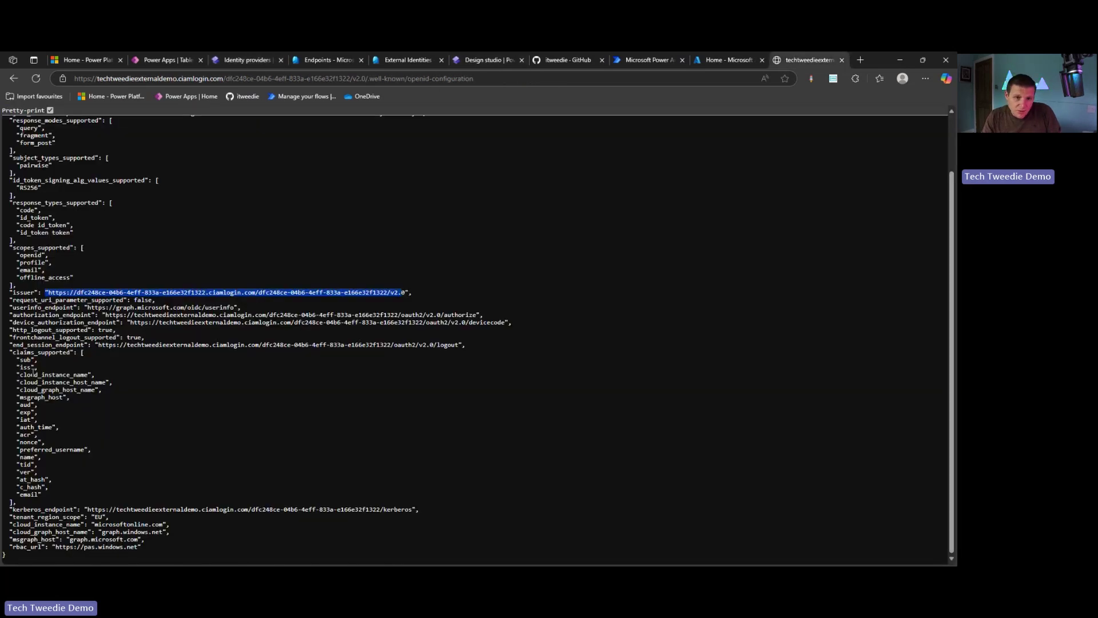
pyautogui.moveTo(23, 353); pyautogui.dragTo(48, 353)
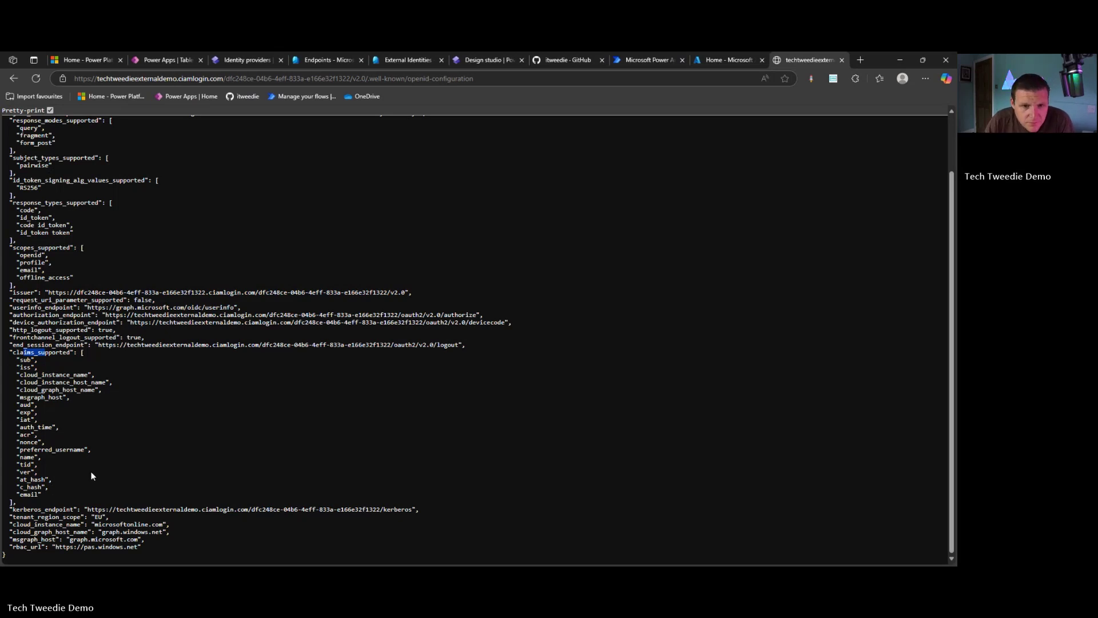
pyautogui.moveTo(39, 494); pyautogui.dragTo(20, 494)
pyautogui.hotkey('ctrl', 'c')
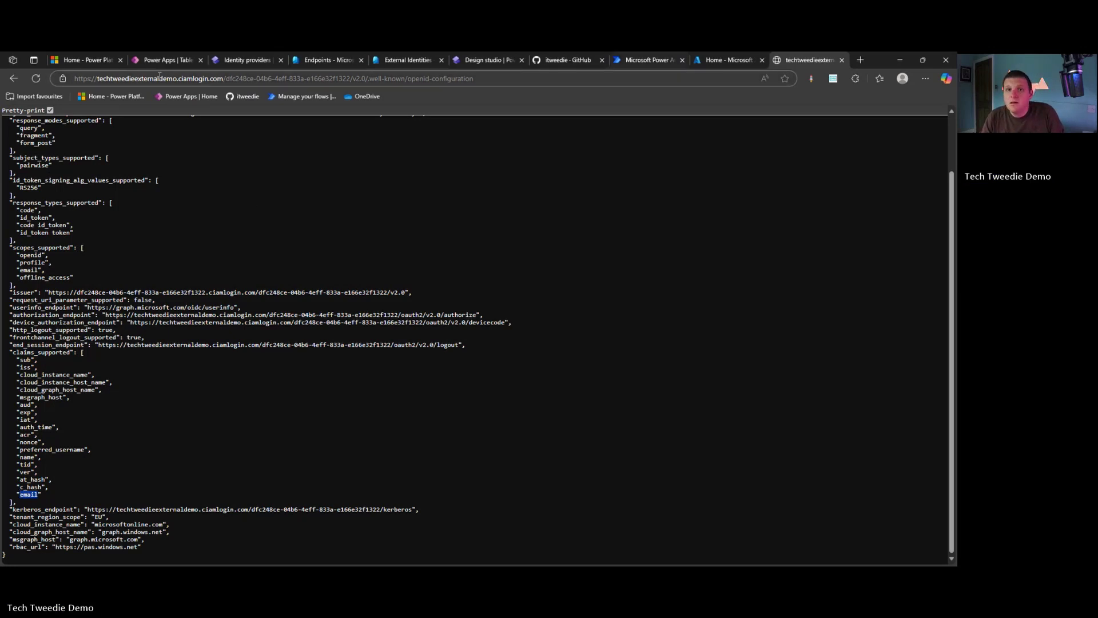
# Set both registration and login claims mappings to emailaddress1=email
pyautogui.click(224, 61)
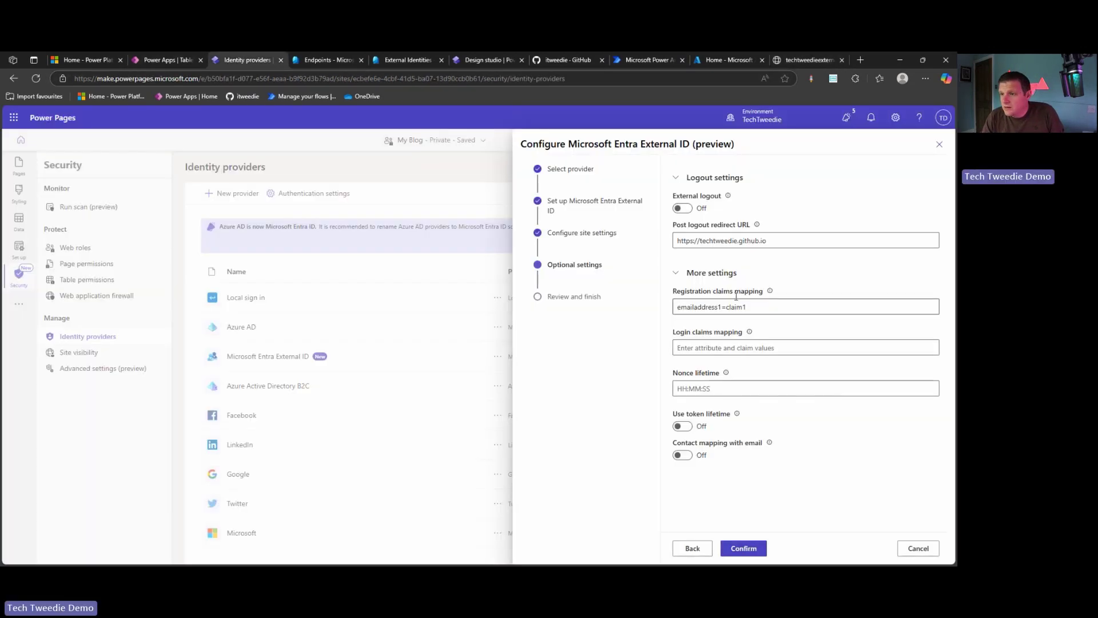
pyautogui.moveTo(747, 307); pyautogui.dragTo(722, 307)
pyautogui.hotkey('ctrl', 'v')
pyautogui.hotkey('ctrl', 'a')
pyautogui.hotkey('ctrl', 'c')
pyautogui.click(712, 347)
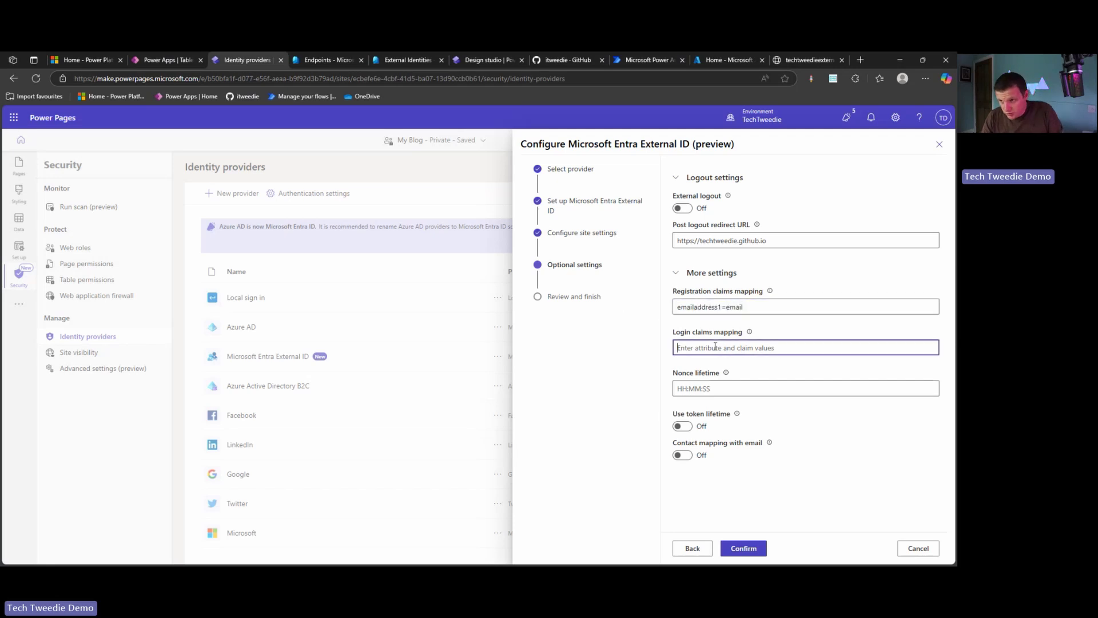
pyautogui.hotkey('ctrl', 'v')
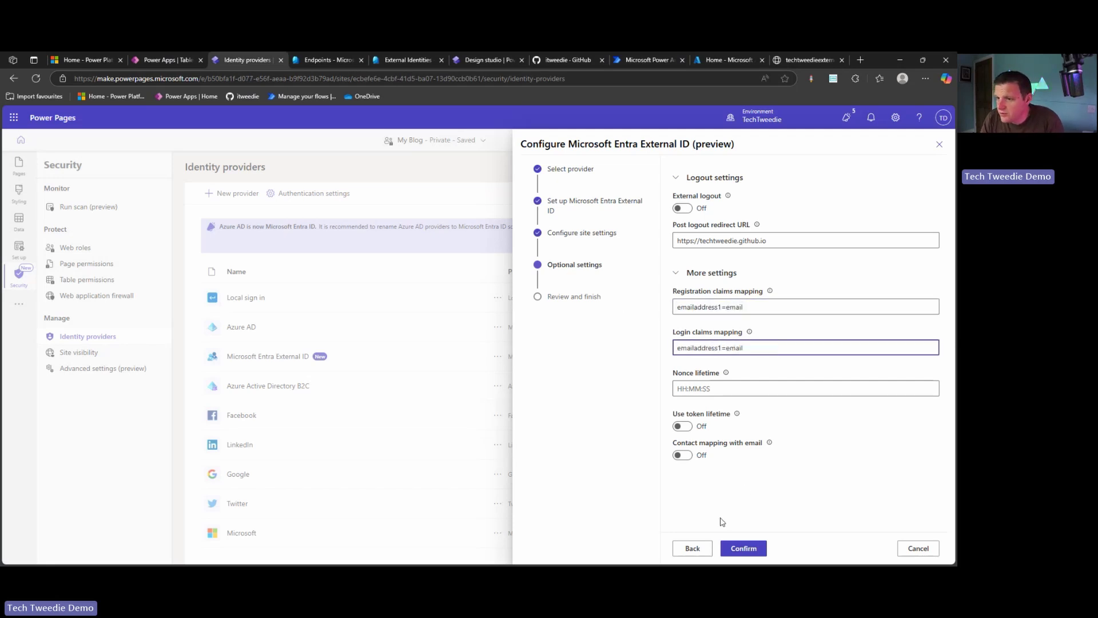
# Confirm the External ID configuration, review its additional settings, and close the panel
pyautogui.click(738, 551)
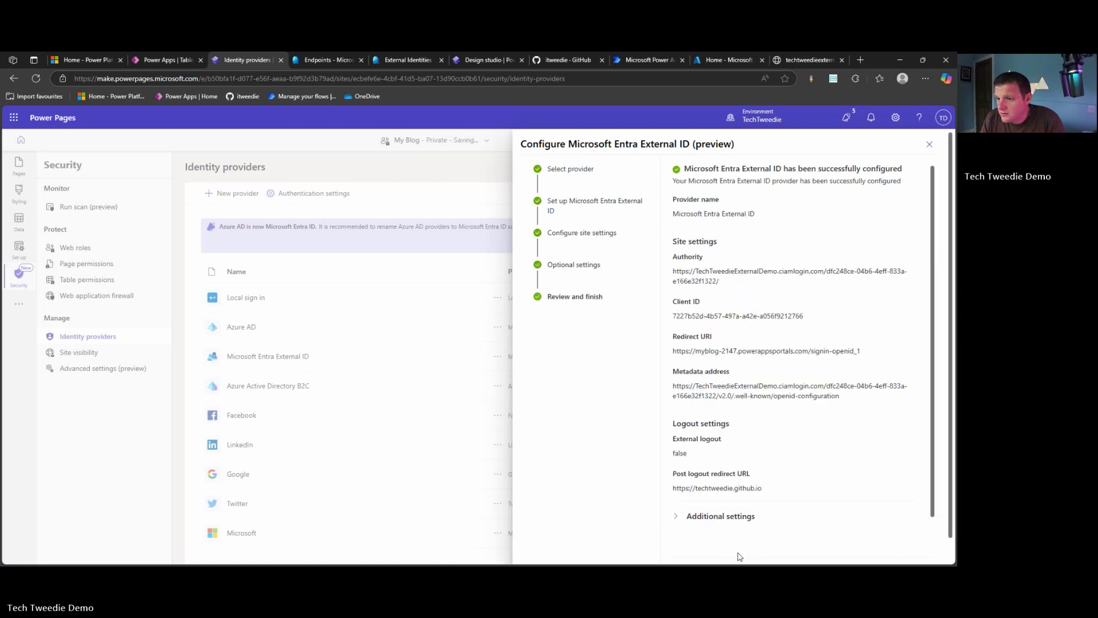
pyautogui.scroll(-2, 753, 498)
pyautogui.click(730, 495)
pyautogui.scroll(-3, 808, 488)
pyautogui.click(692, 548)
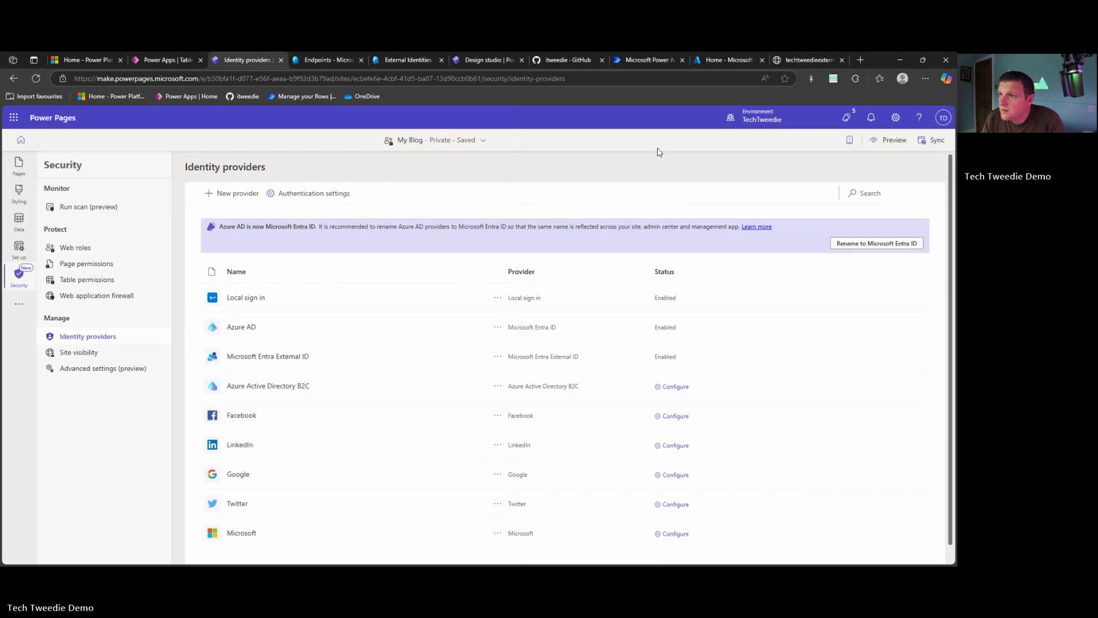
# Sync the site configuration and preview the site at desktop size
pyautogui.click(927, 143)
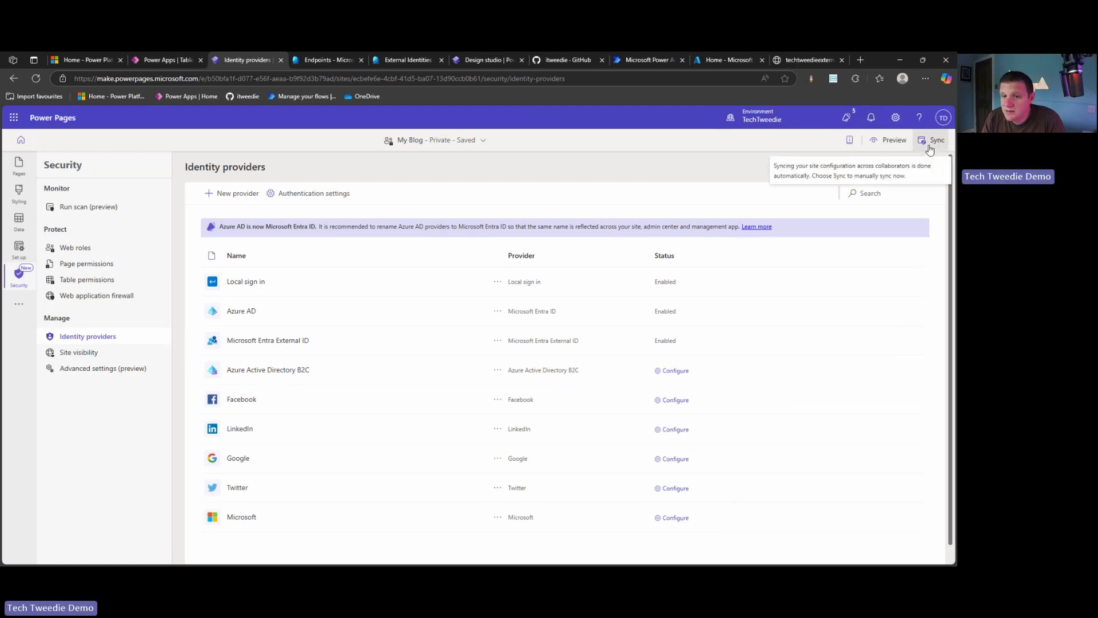
pyautogui.click(929, 147)
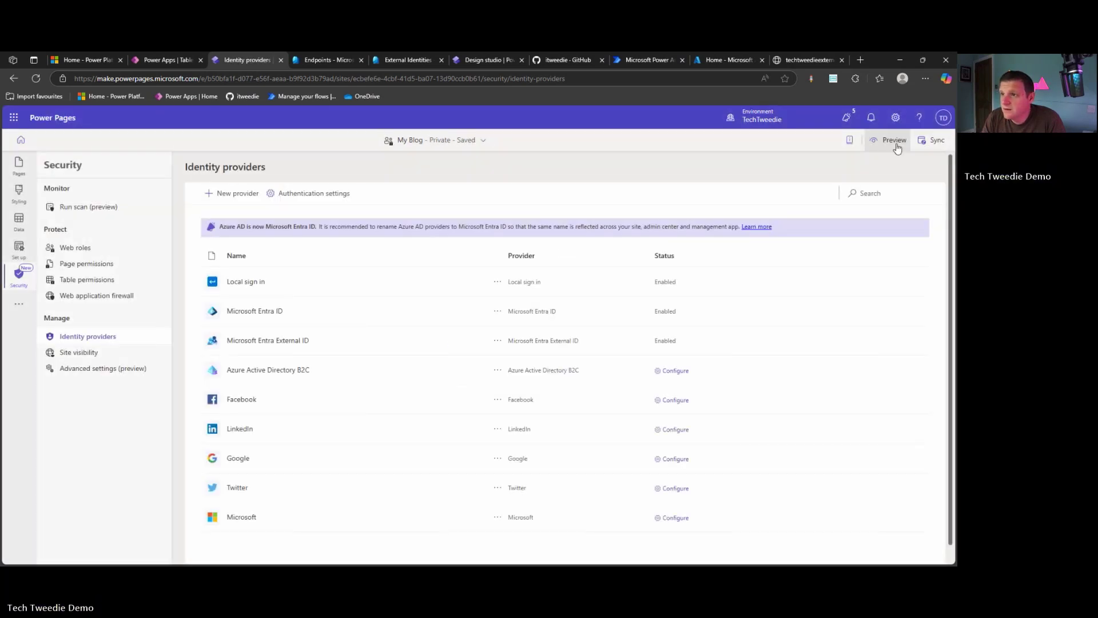
pyautogui.click(894, 140)
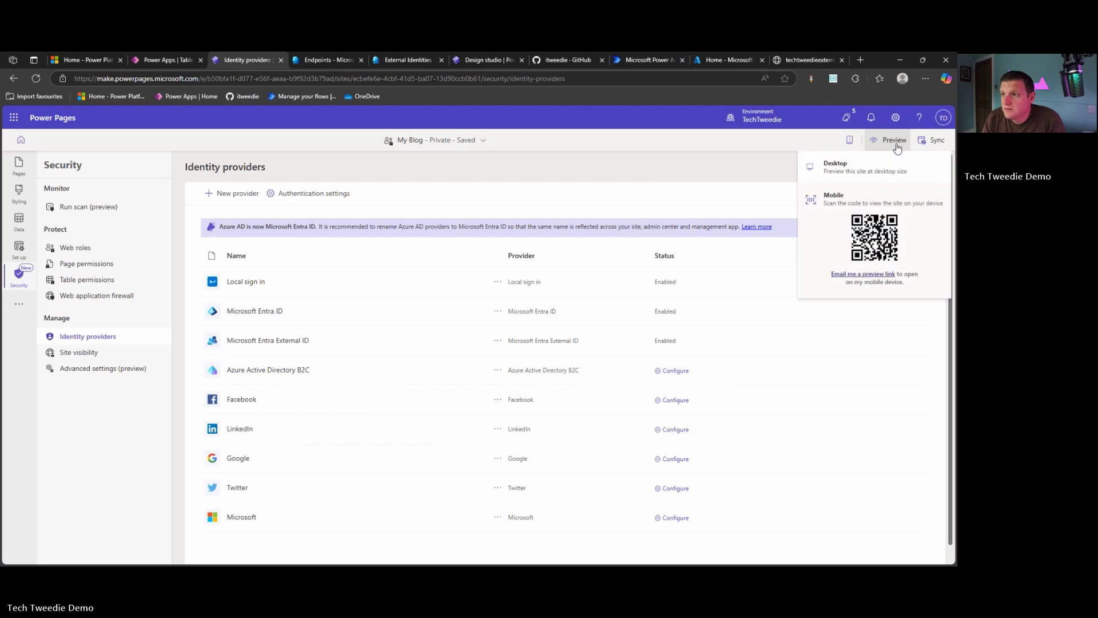
pyautogui.click(841, 170)
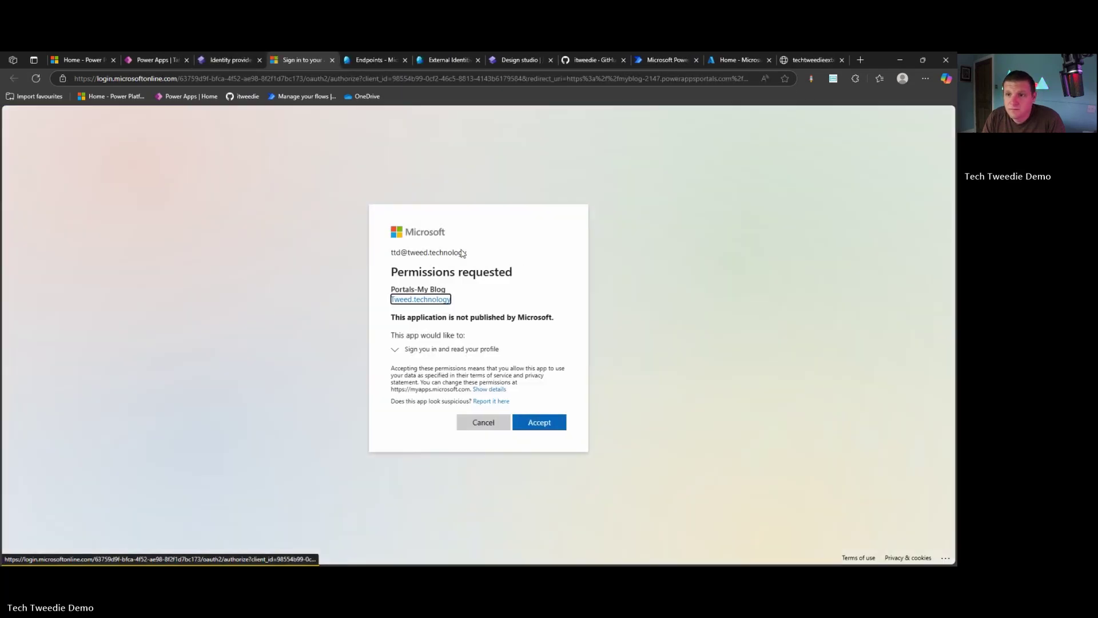
# Accept the sign-in permissions and browse the blog's About Us and Home pages
pyautogui.click(539, 421)
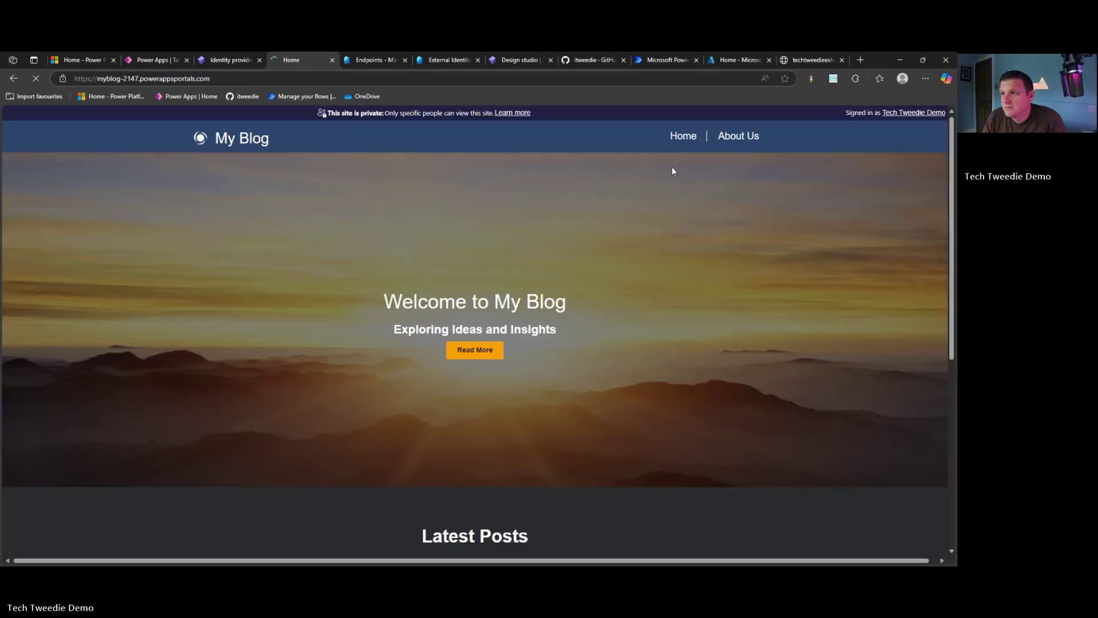
pyautogui.click(725, 142)
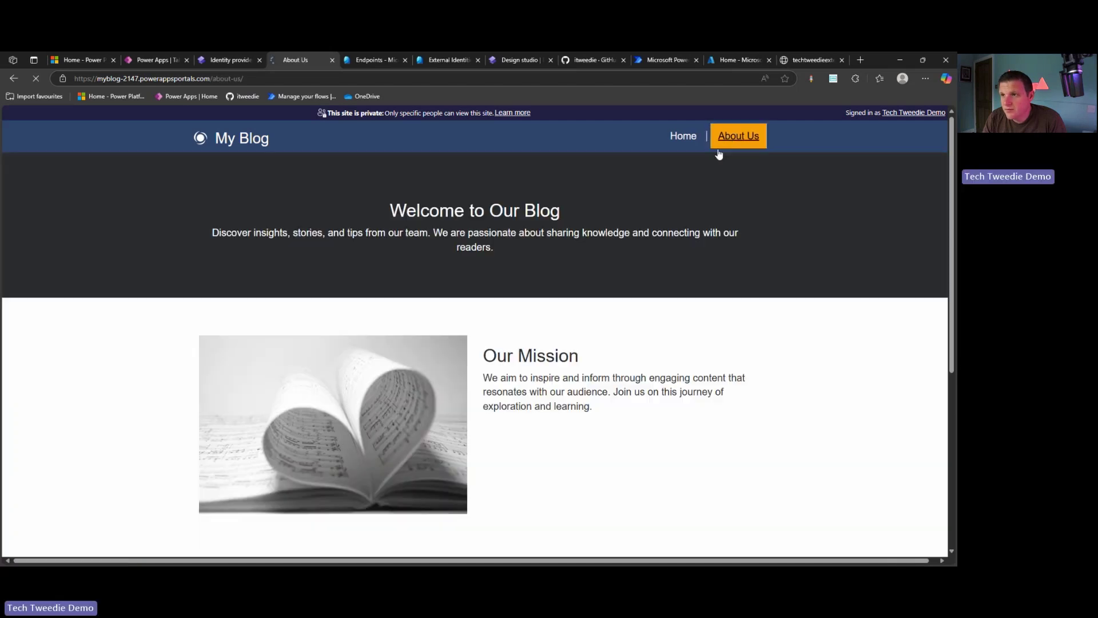
pyautogui.click(683, 136)
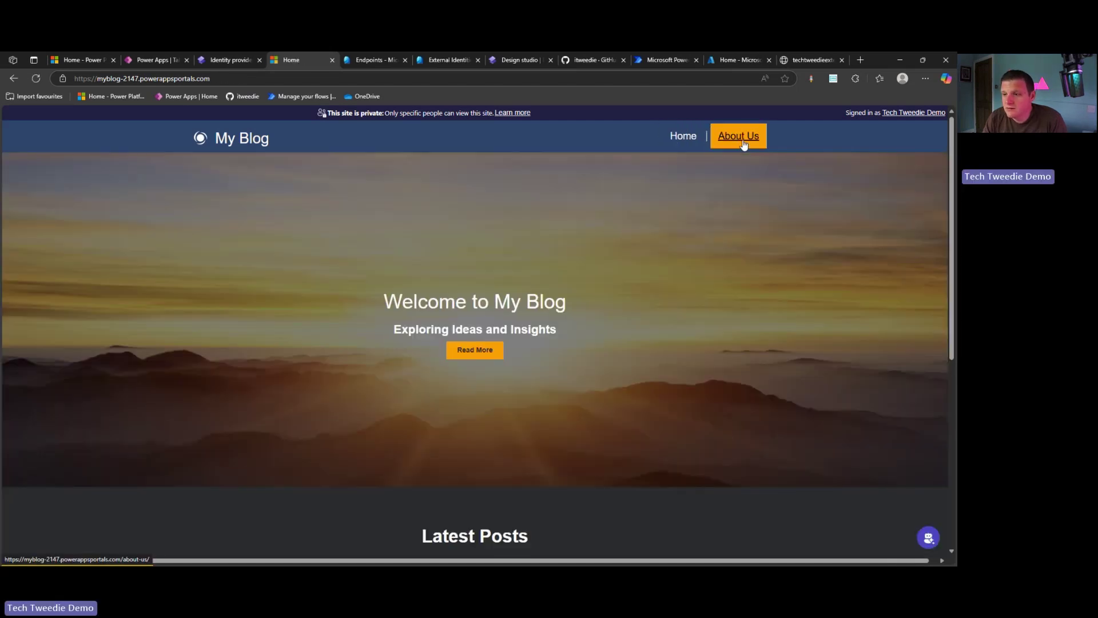
pyautogui.scroll(-5, 743, 145)
pyautogui.scroll(5, 684, 299)
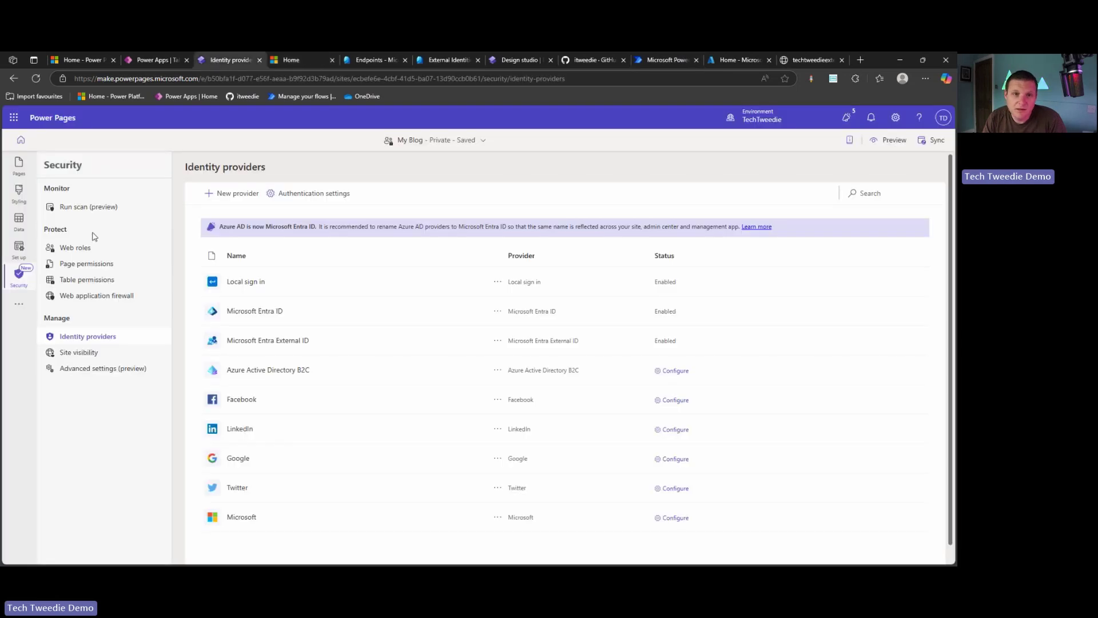
# Limit the About Us page permissions to Authenticated Users and sync the site
pyautogui.click(18, 166)
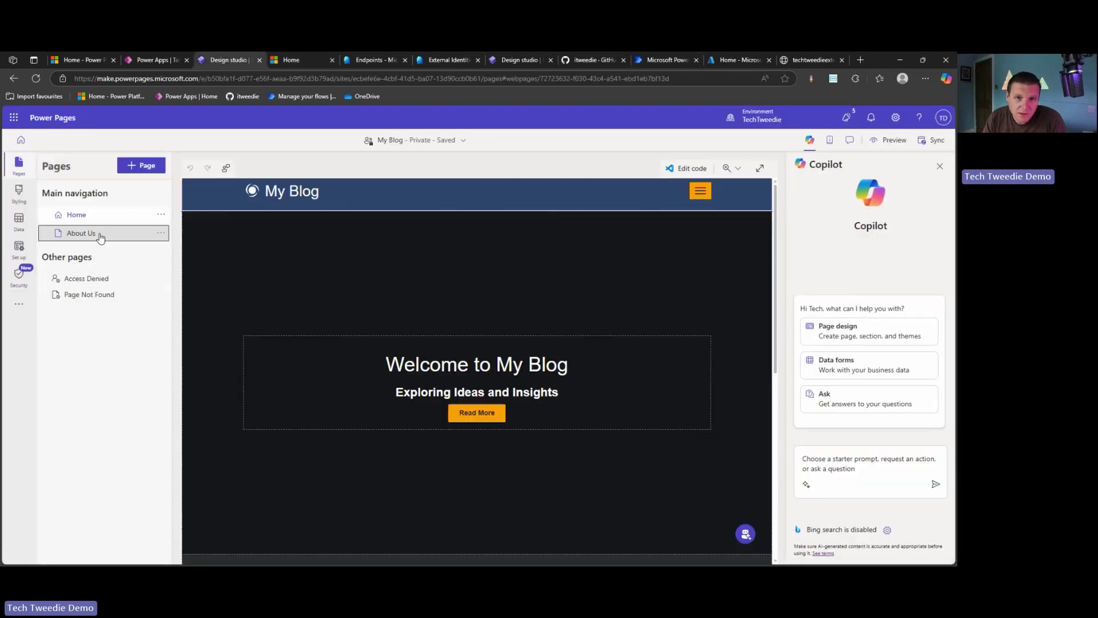
pyautogui.click(100, 238)
pyautogui.click(161, 232)
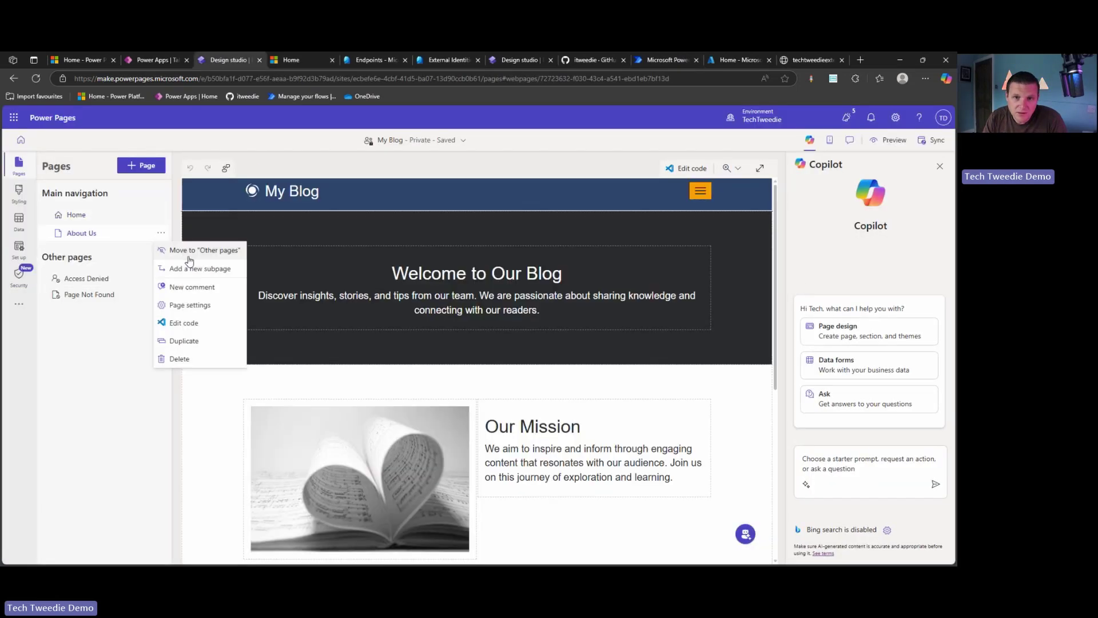
pyautogui.click(211, 305)
pyautogui.click(352, 289)
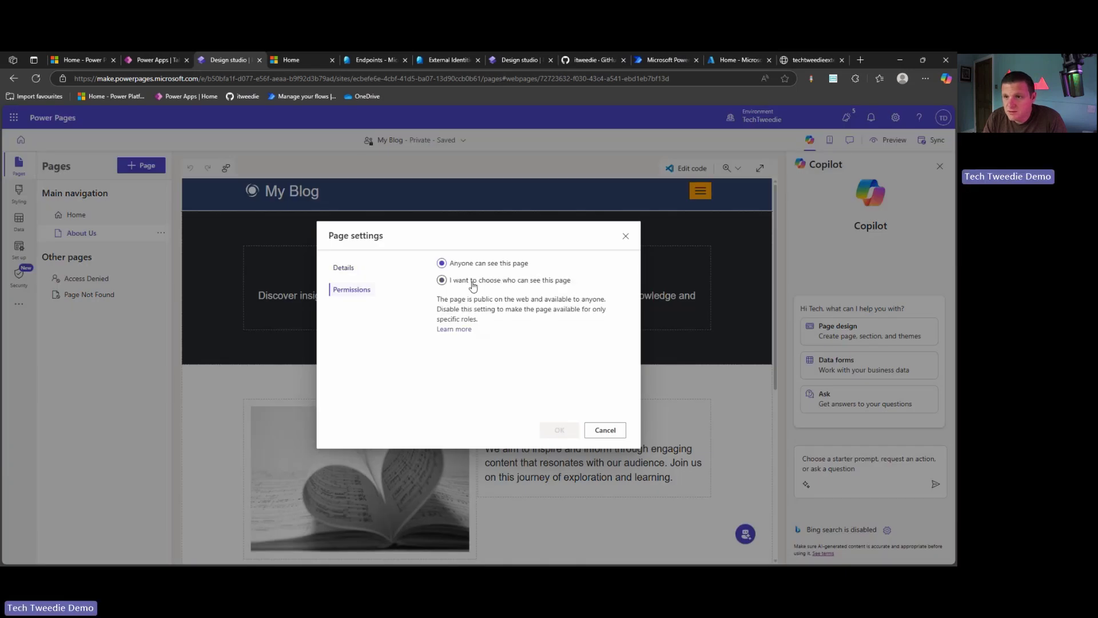
pyautogui.click(473, 282)
pyautogui.click(488, 301)
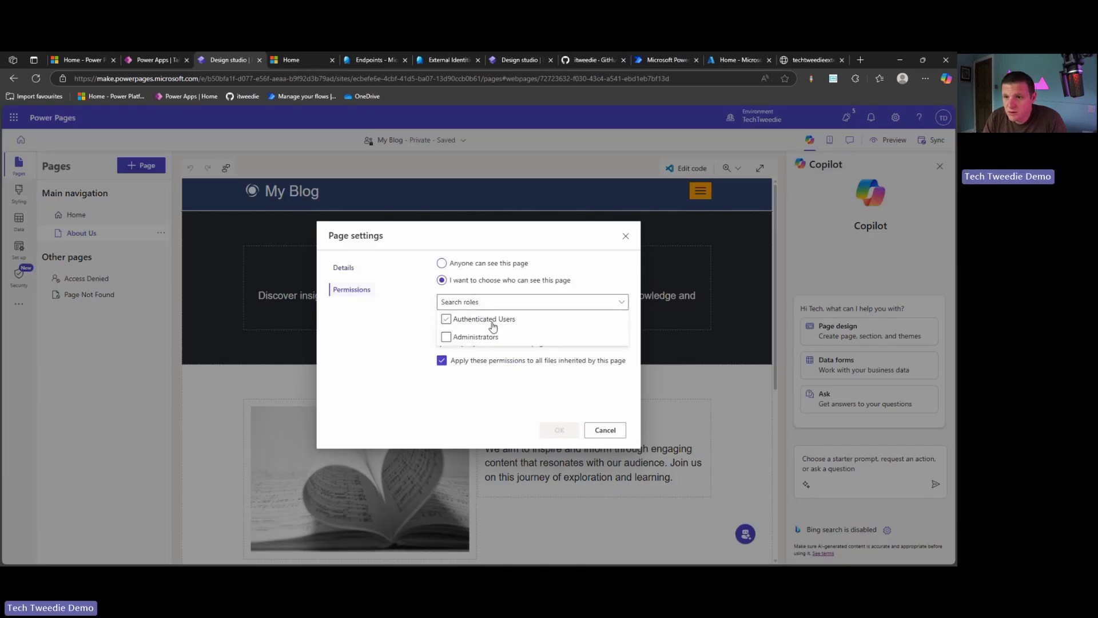
pyautogui.click(489, 319)
pyautogui.click(557, 429)
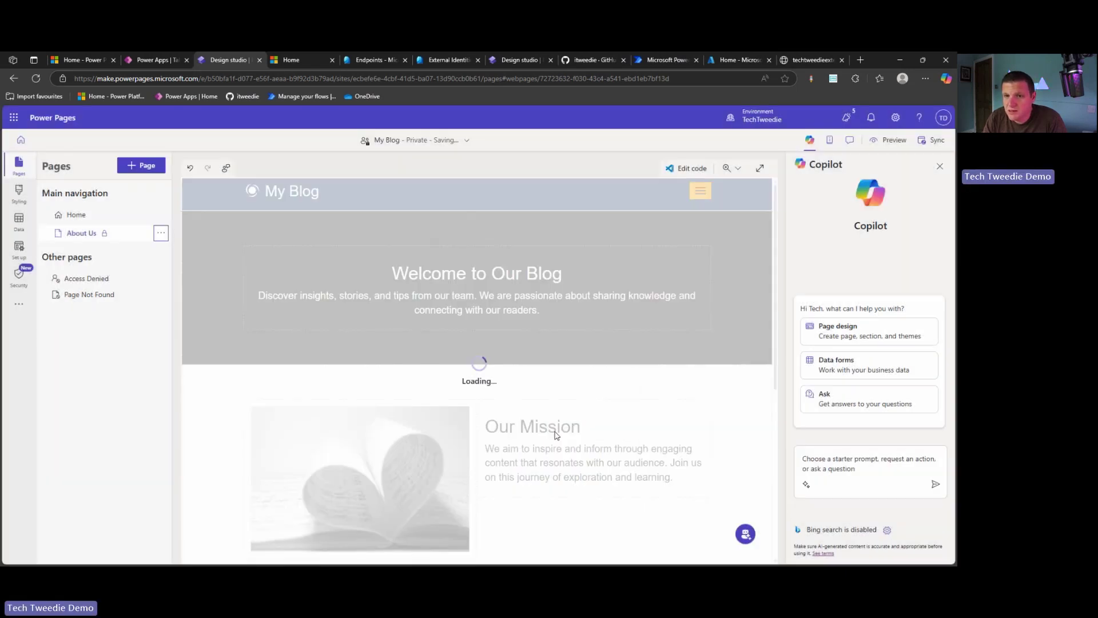
pyautogui.click(941, 141)
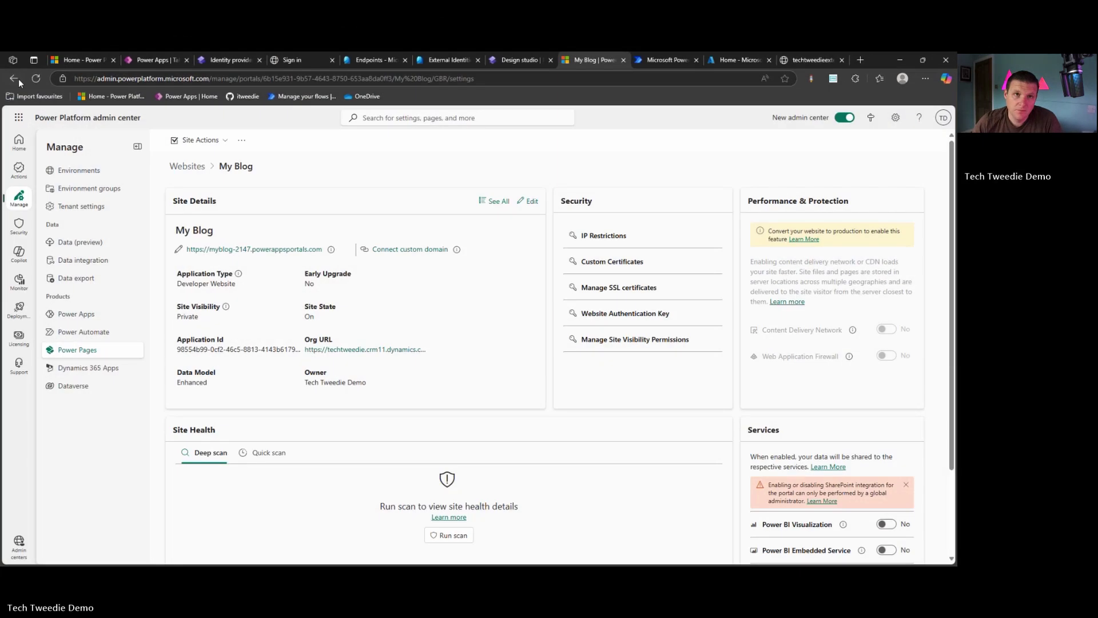
pyautogui.click(13, 78)
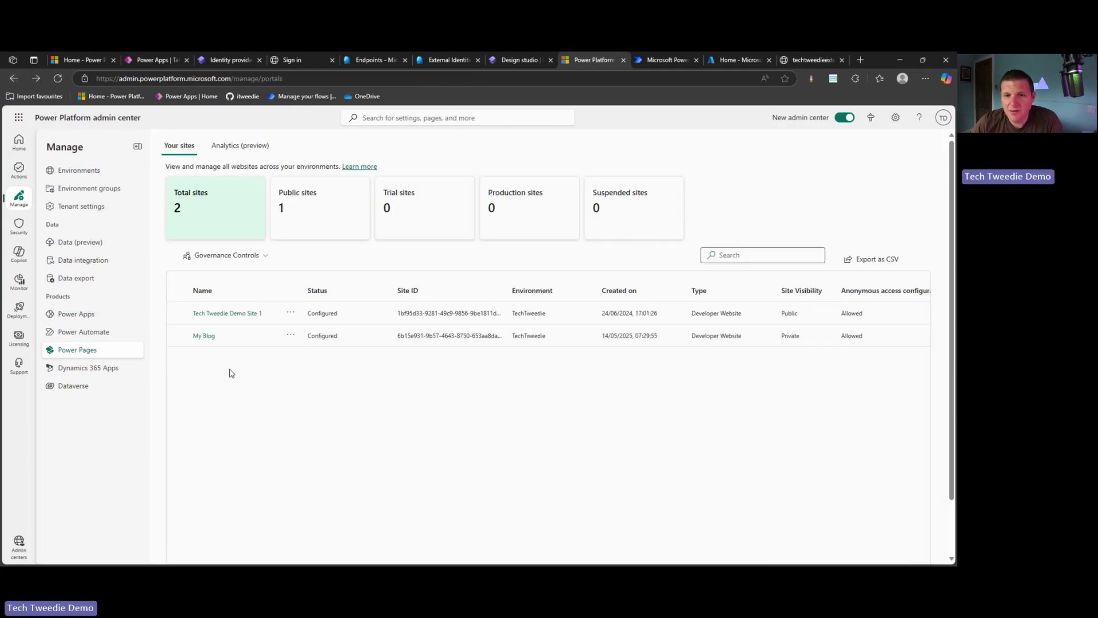
# Restart the My Blog site via Site Actions > Restart site in the admin center
pyautogui.click(208, 337)
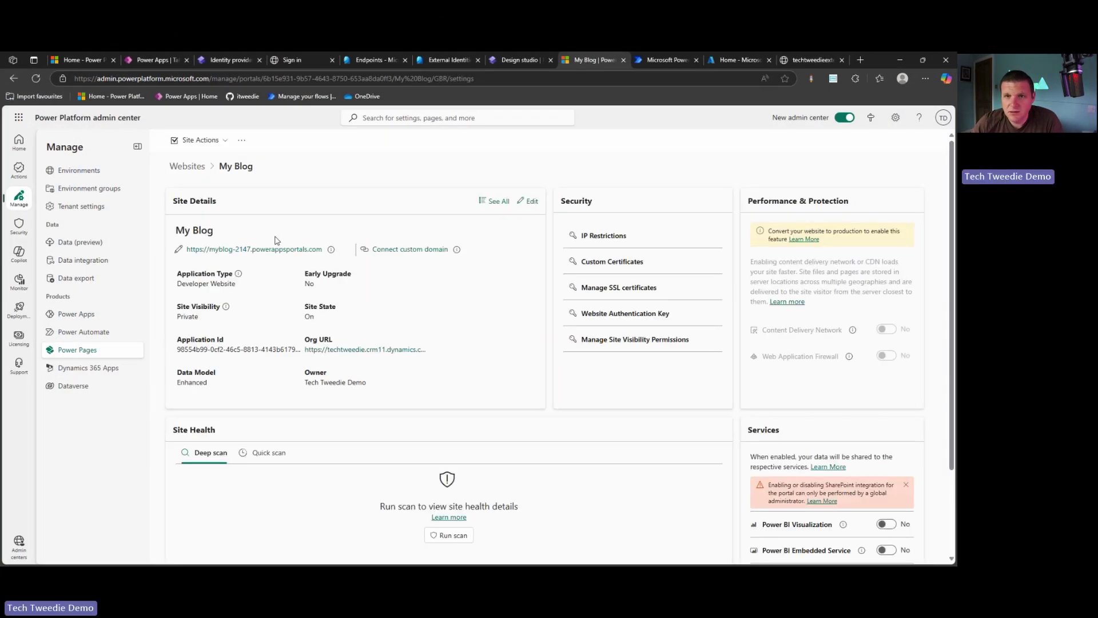
pyautogui.click(226, 142)
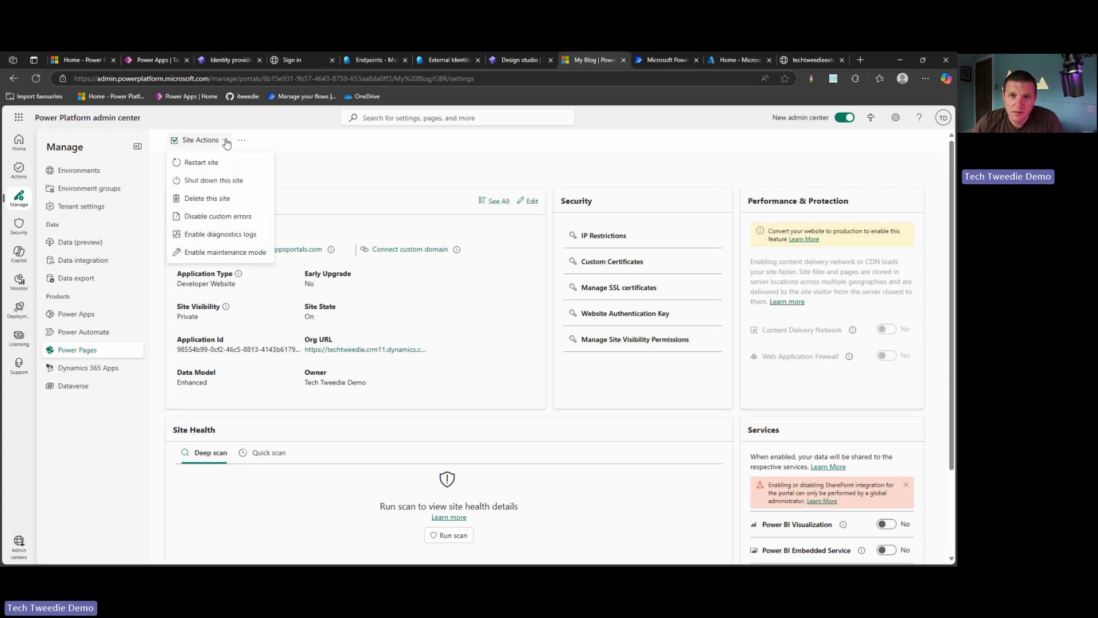
pyautogui.click(218, 163)
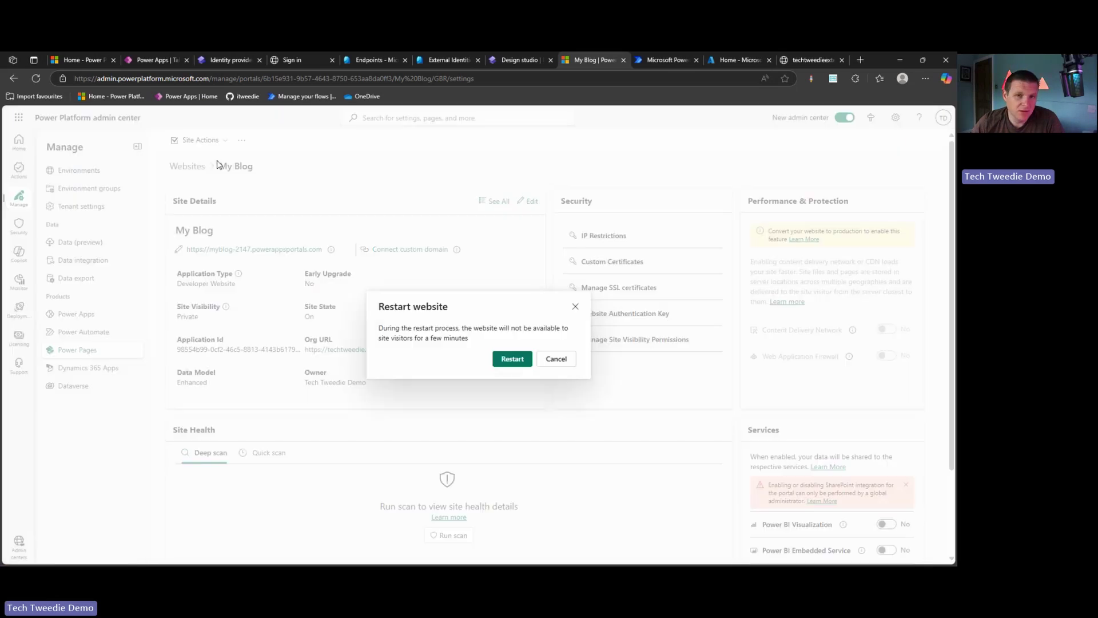
pyautogui.click(497, 358)
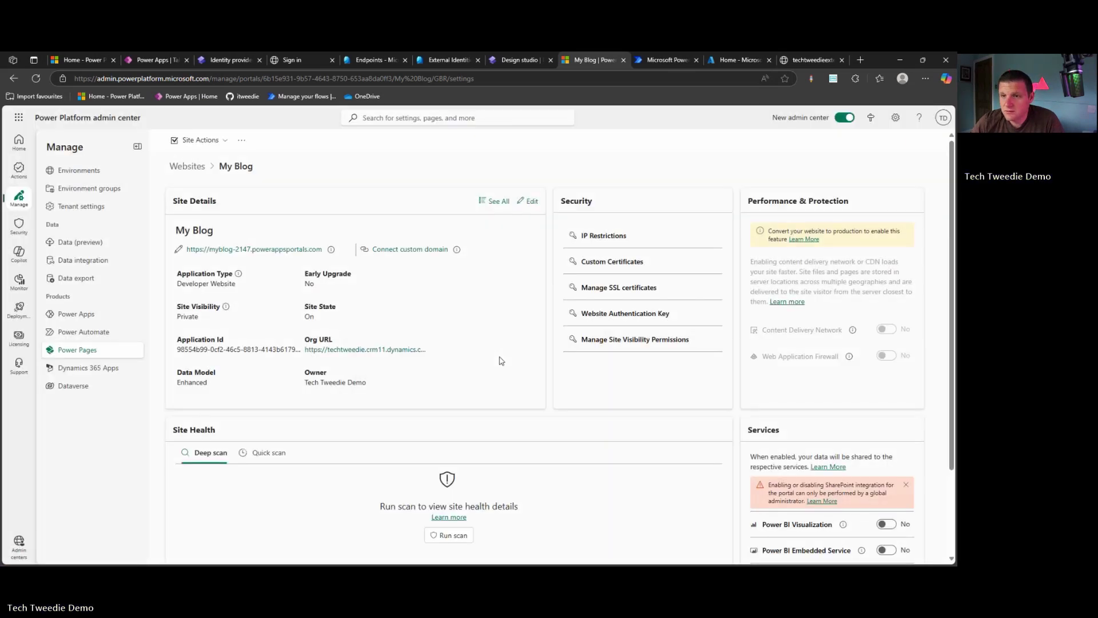
pyautogui.click(314, 59)
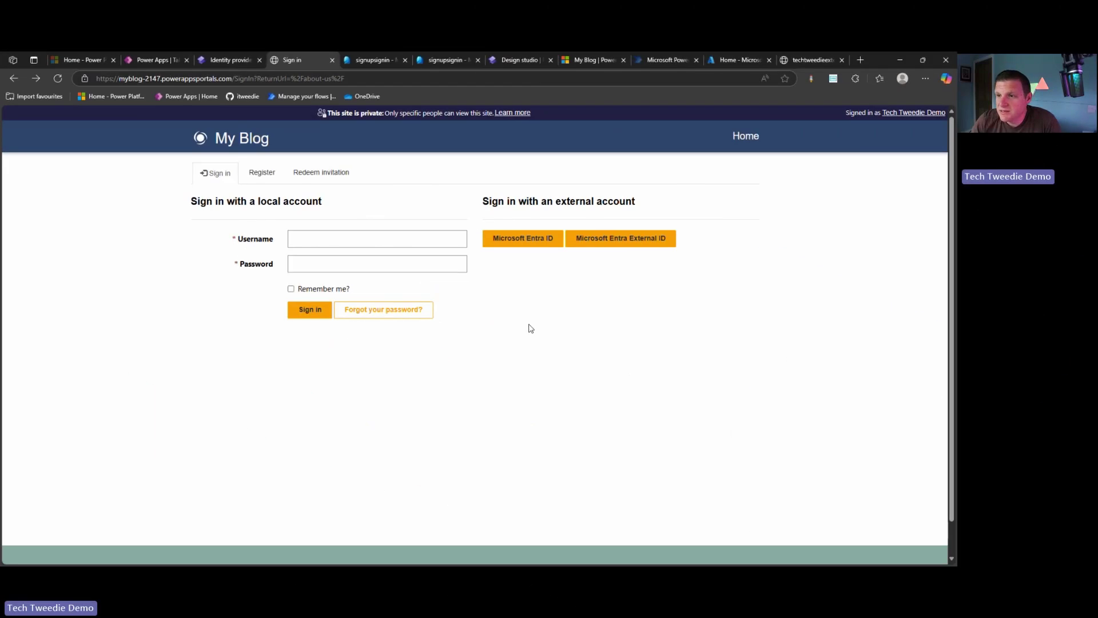
# Choose Microsoft Entra External ID, create a new account with the saved e-mail, and request a code
pyautogui.click(606, 243)
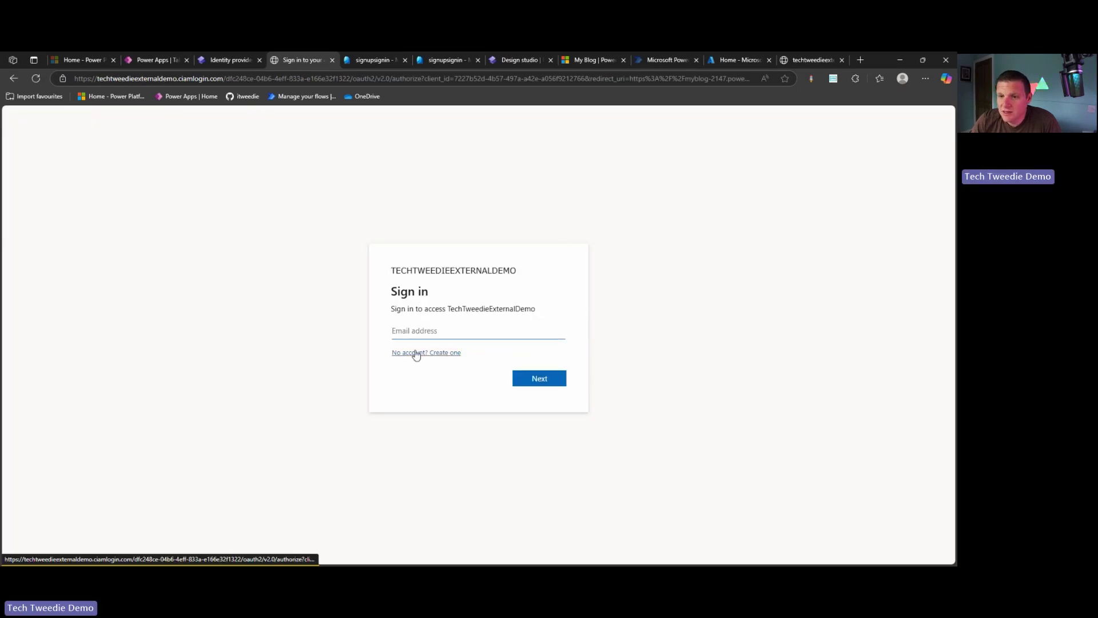
pyautogui.click(416, 353)
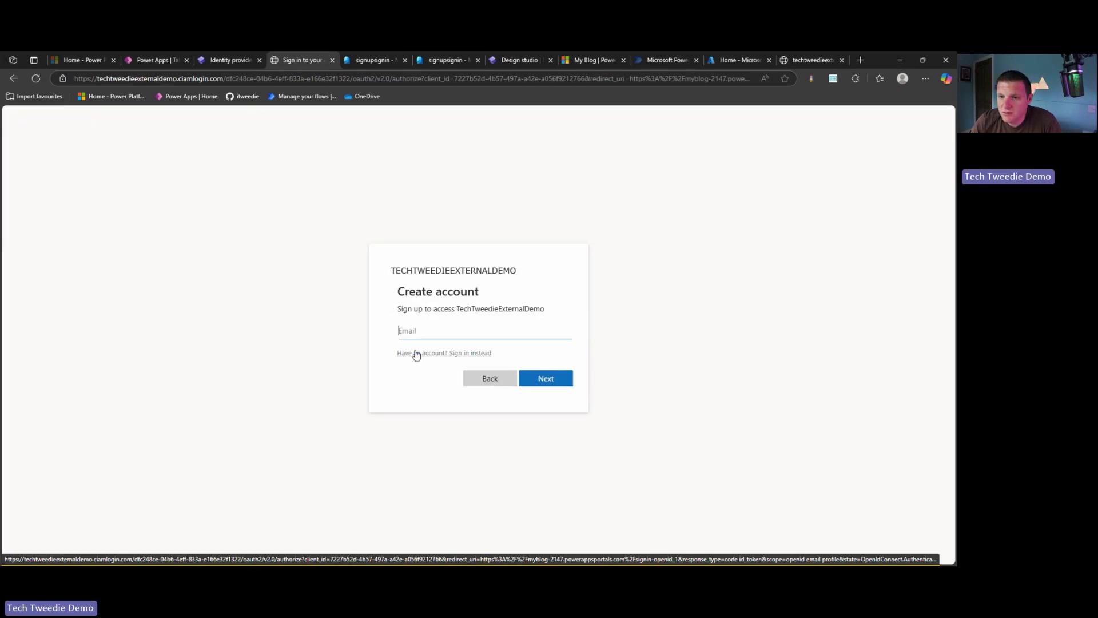
pyautogui.write('ian')
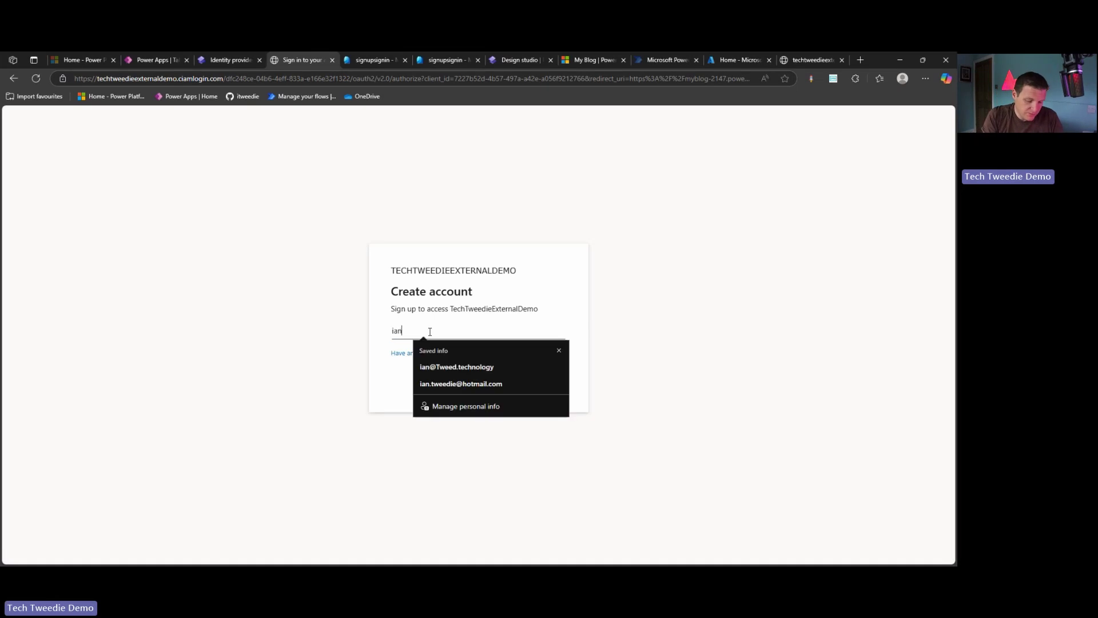
pyautogui.press('BackSpace')
pyautogui.press('BackSpace')
pyautogui.press('BackSpace')
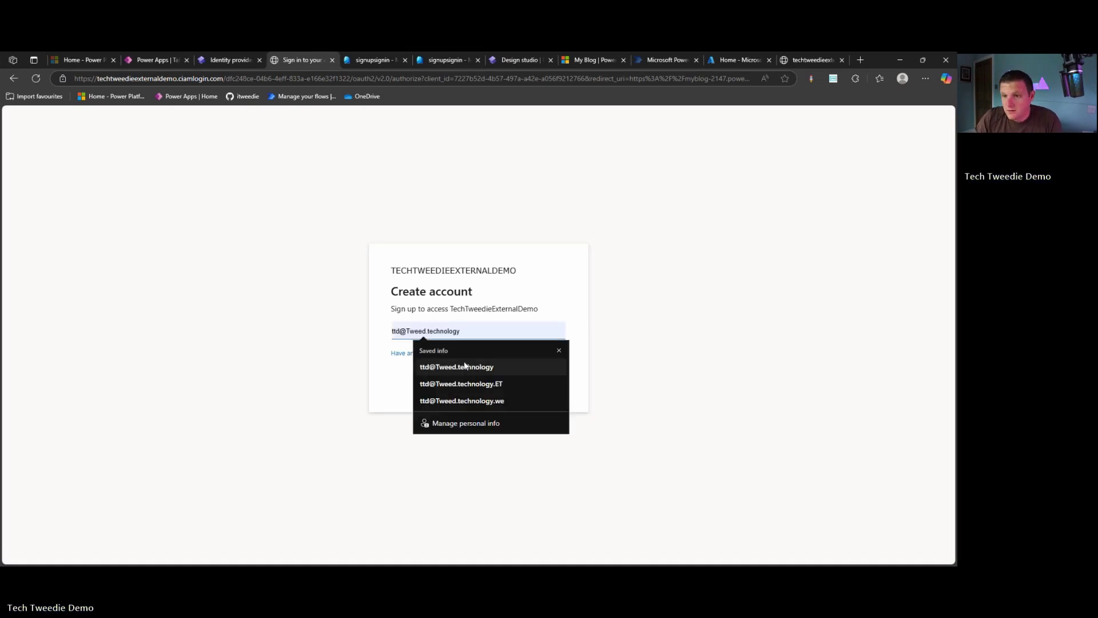
pyautogui.click(456, 366)
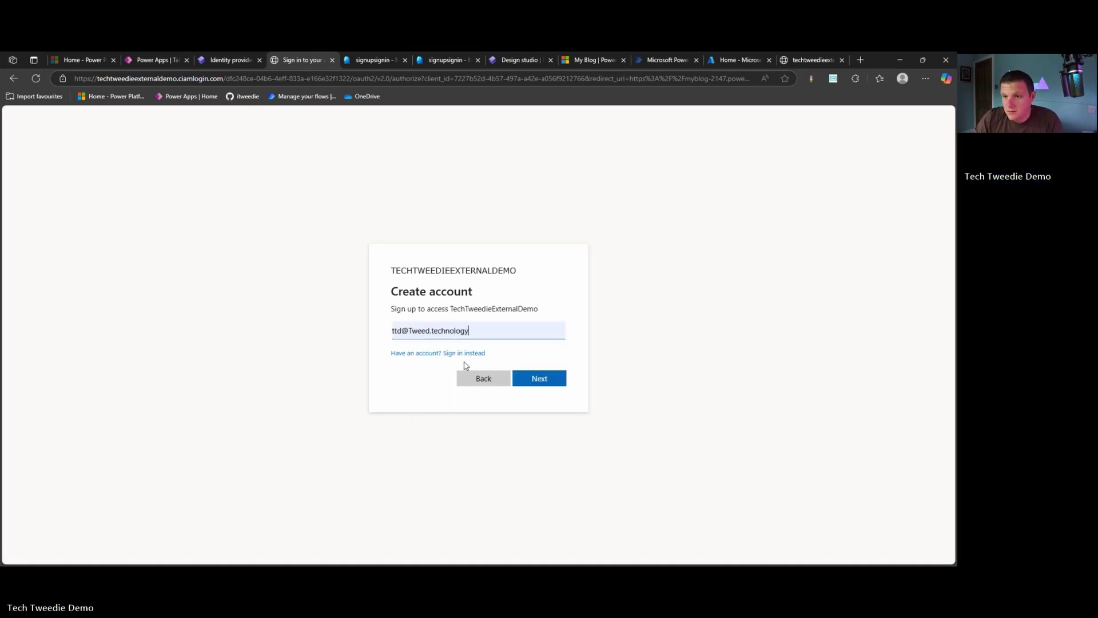
pyautogui.click(534, 379)
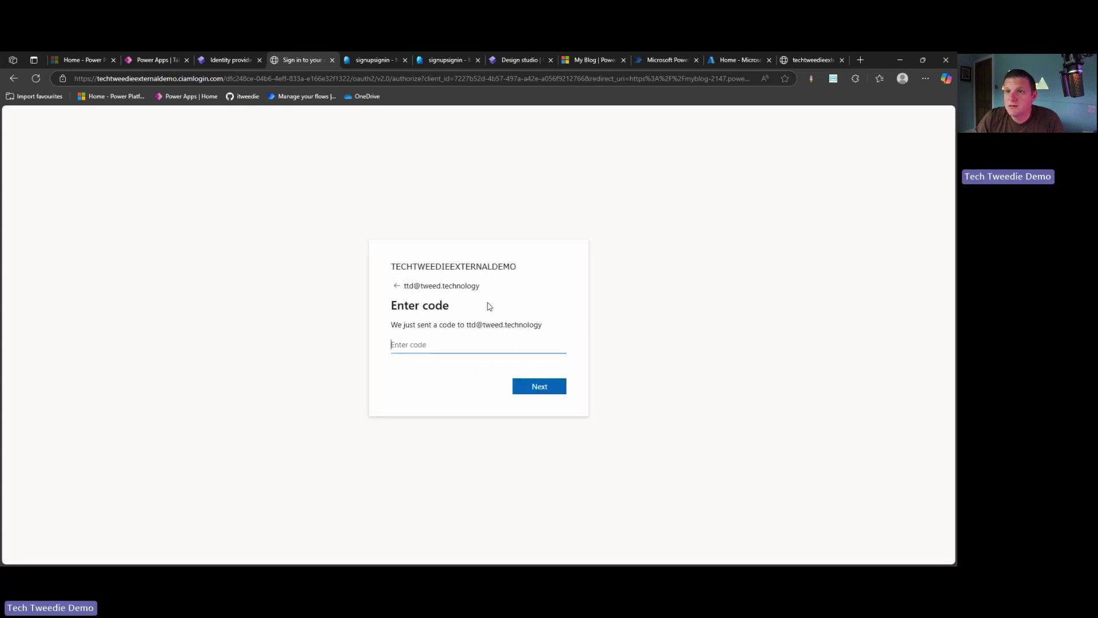
# Load the Outlook web mailbox (outlook.office365.com) in a new browser tab
pyautogui.click(862, 60)
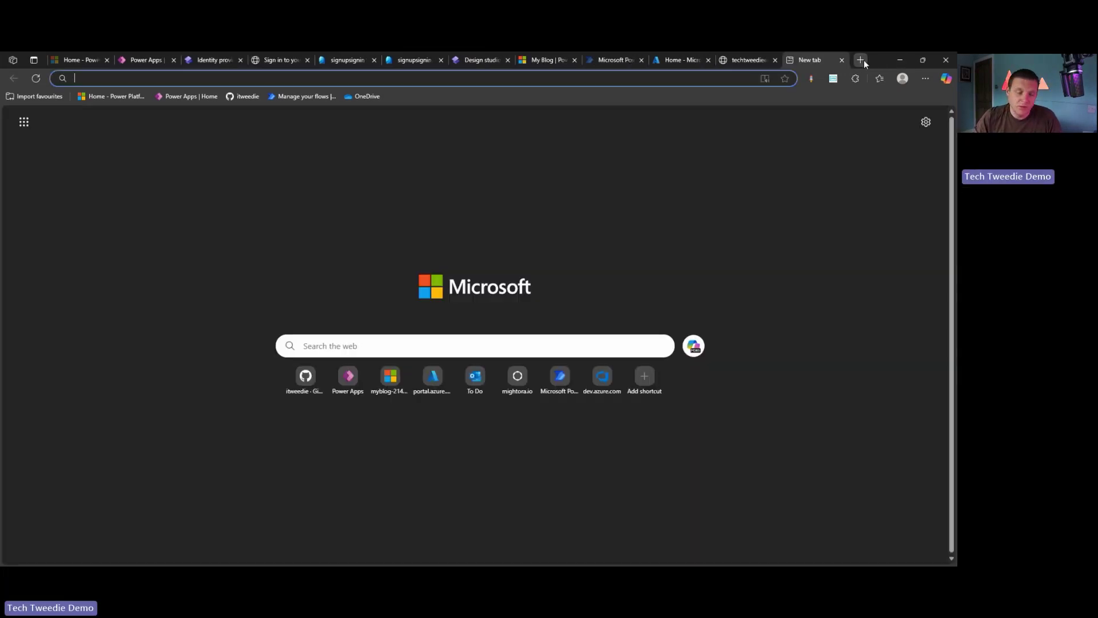
pyautogui.write('outl')
pyautogui.press('Return')
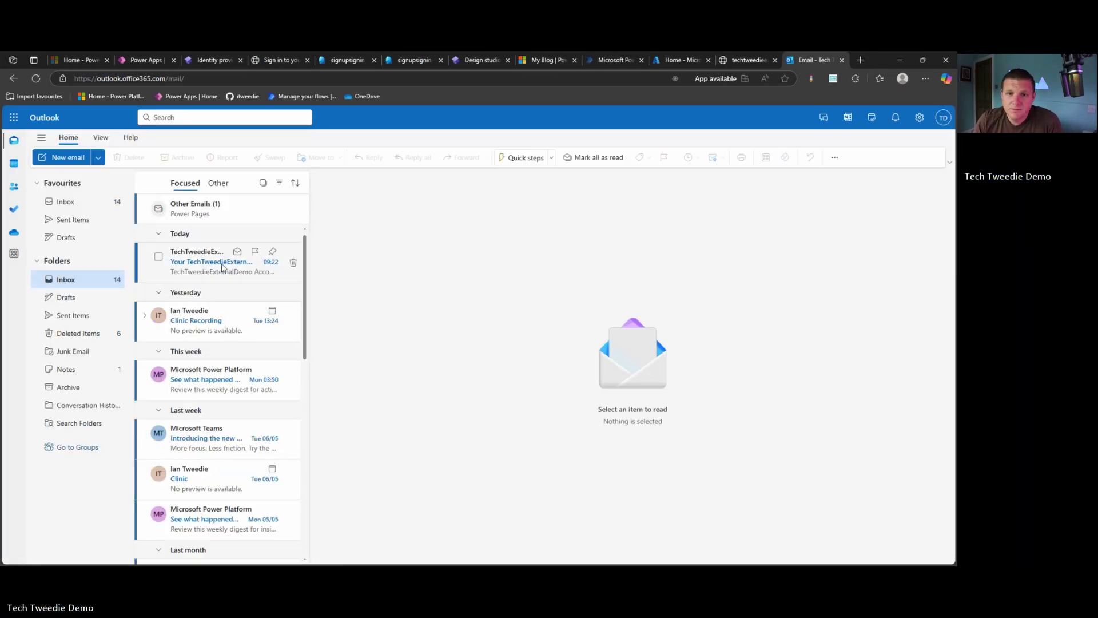
# Copy the code from the account verification email and return to the Enter code page
pyautogui.click(193, 264)
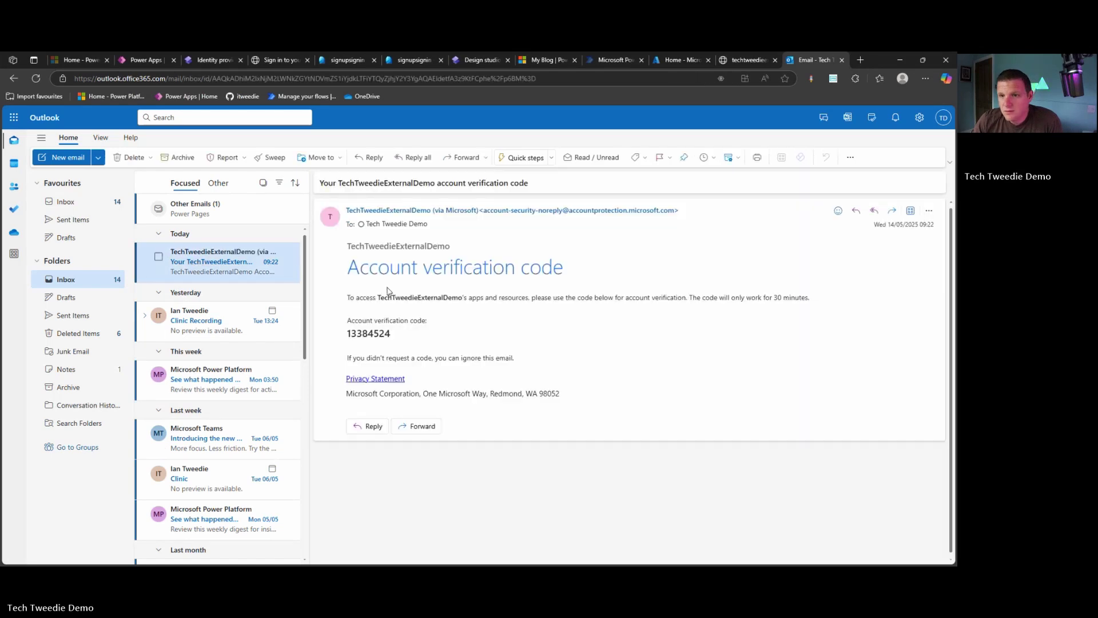
pyautogui.moveTo(398, 335); pyautogui.dragTo(354, 332)
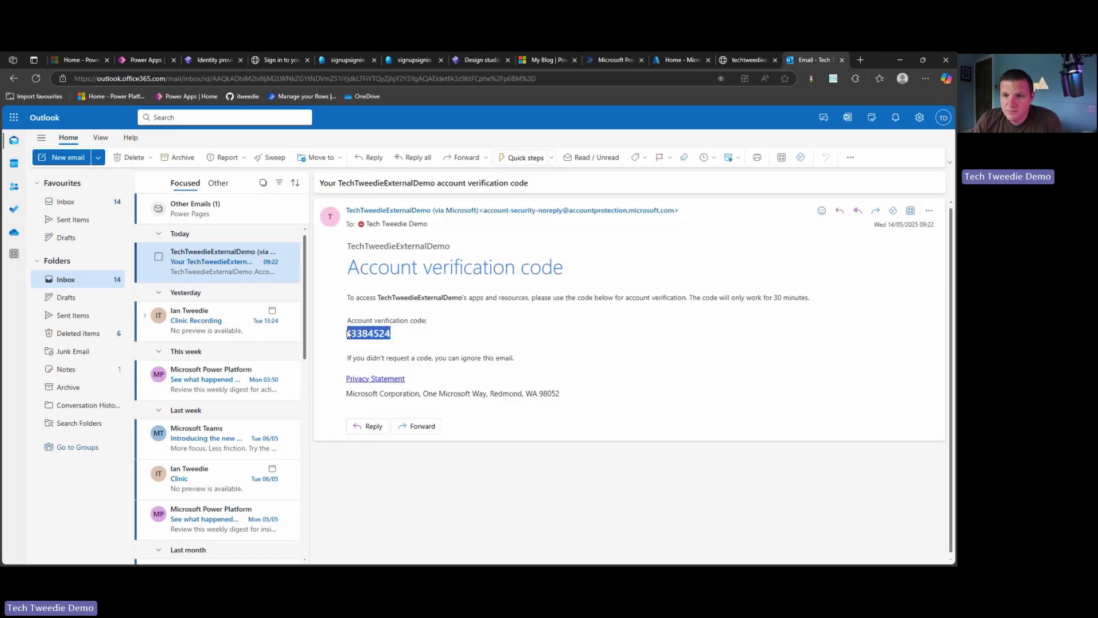
pyautogui.rightClick(349, 335)
pyautogui.click(420, 341)
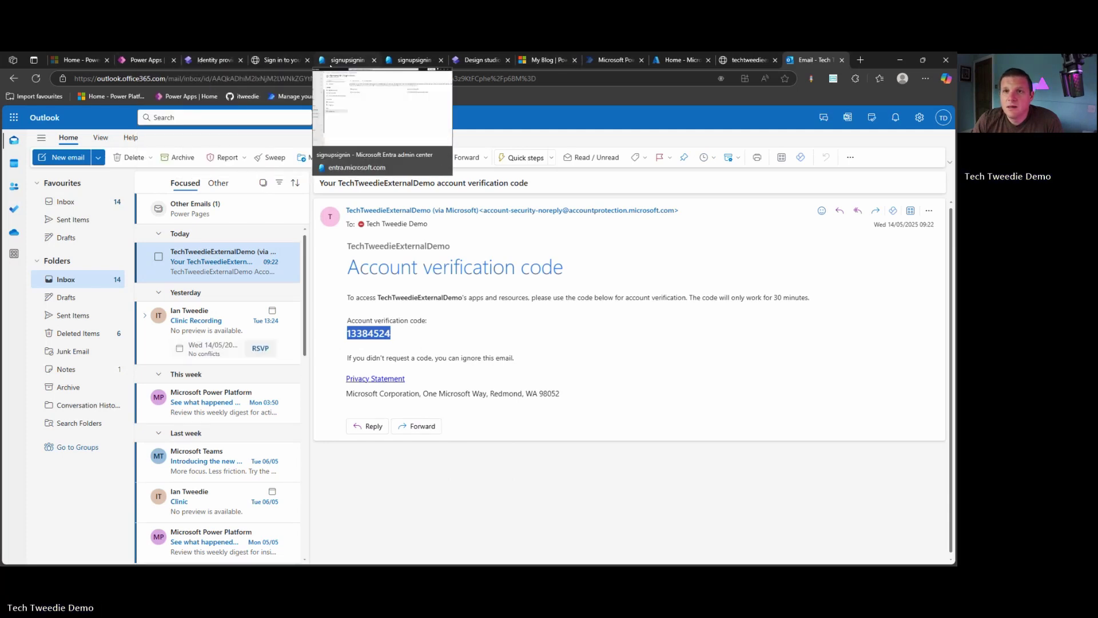
pyautogui.click(280, 60)
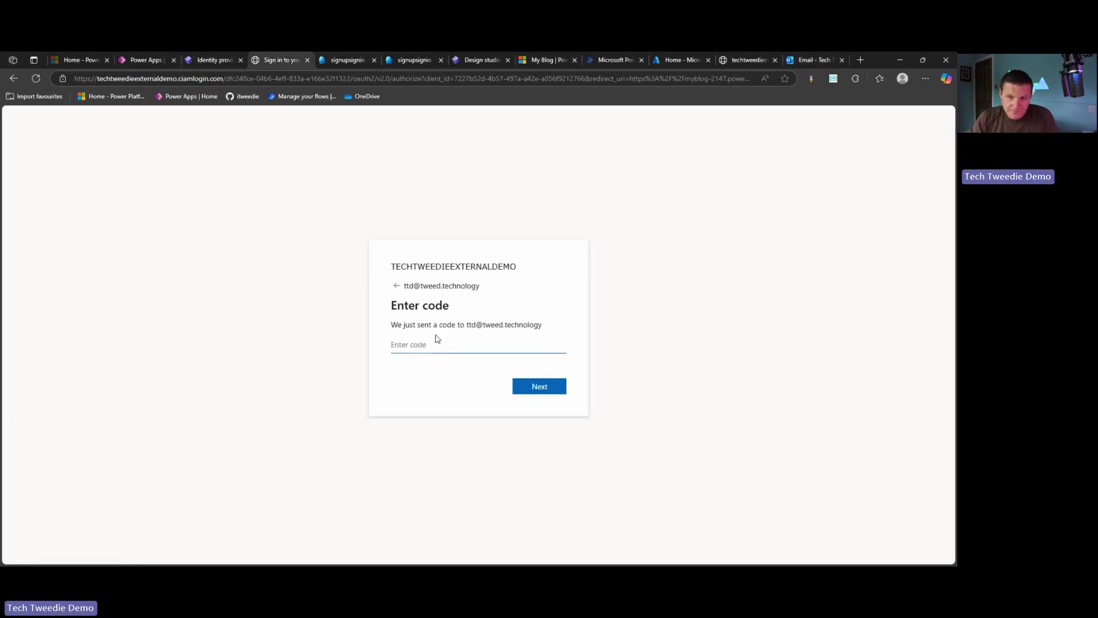
# Submit the pasted code and the new user's given name and surname, then choose admin sign-in
pyautogui.hotkey('ctrl', 'v')
pyautogui.click(539, 387)
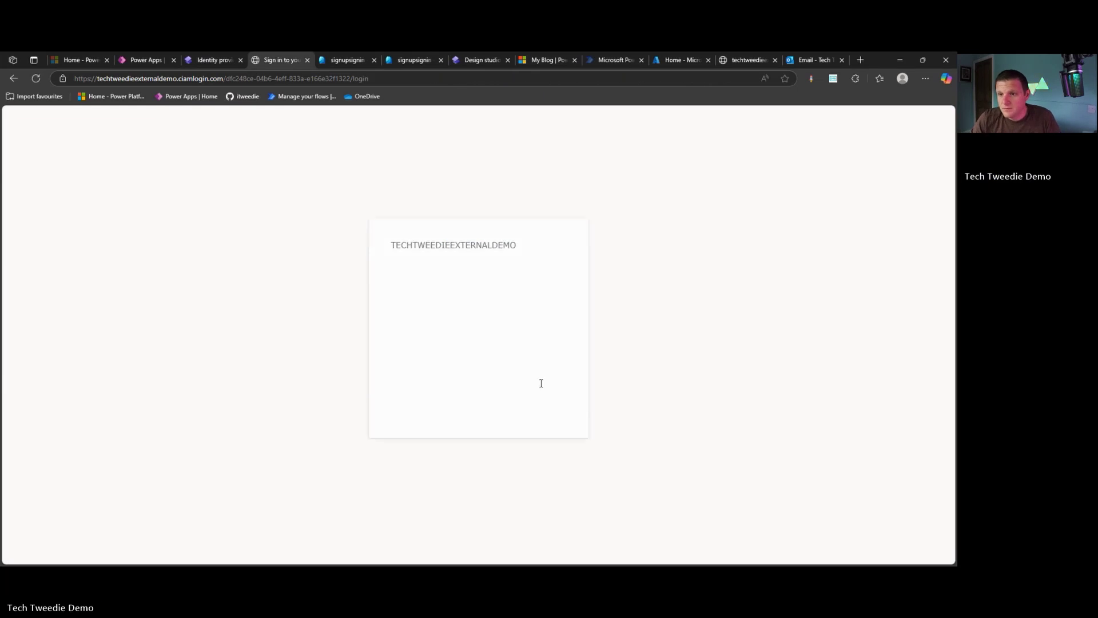
pyautogui.click(504, 343)
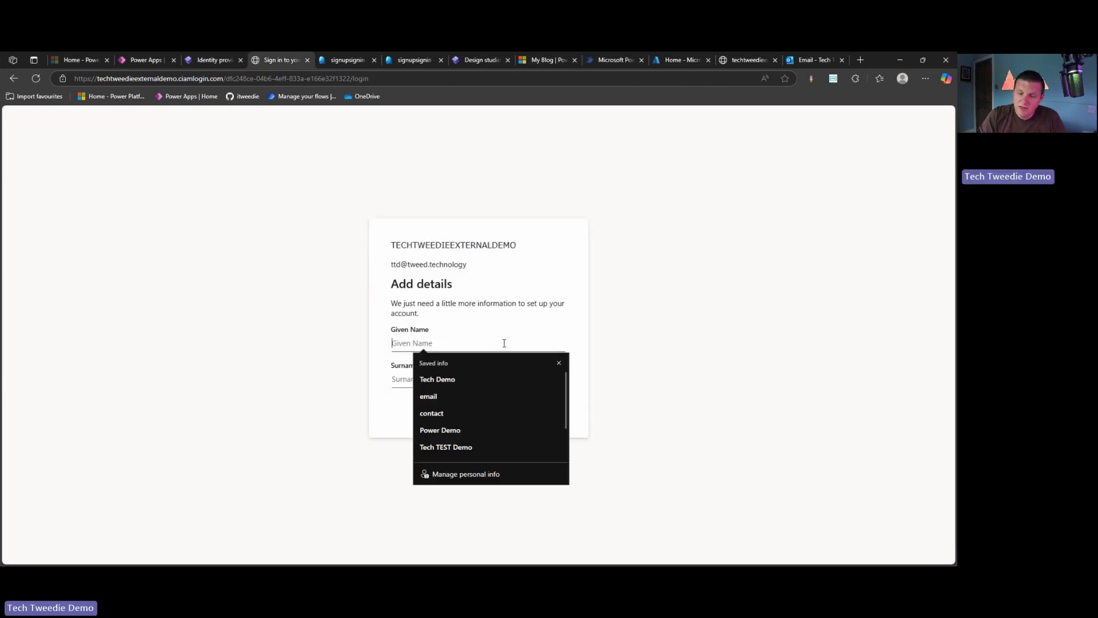
pyautogui.write('Ian')
pyautogui.press('Tab')
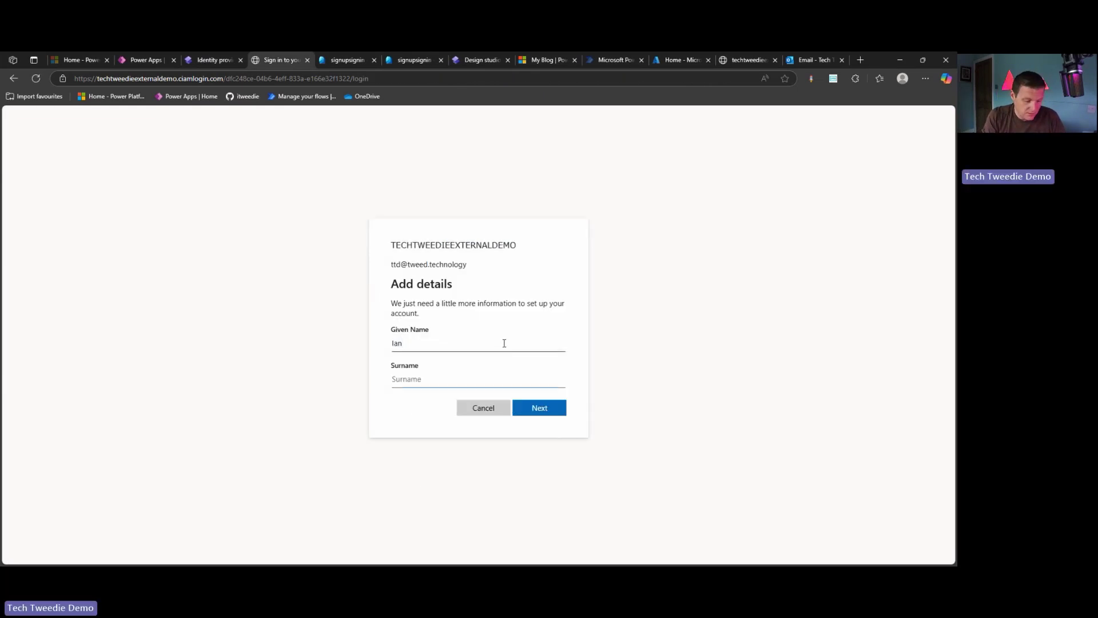
pyautogui.write('Demo-Tweedie')
pyautogui.click(527, 416)
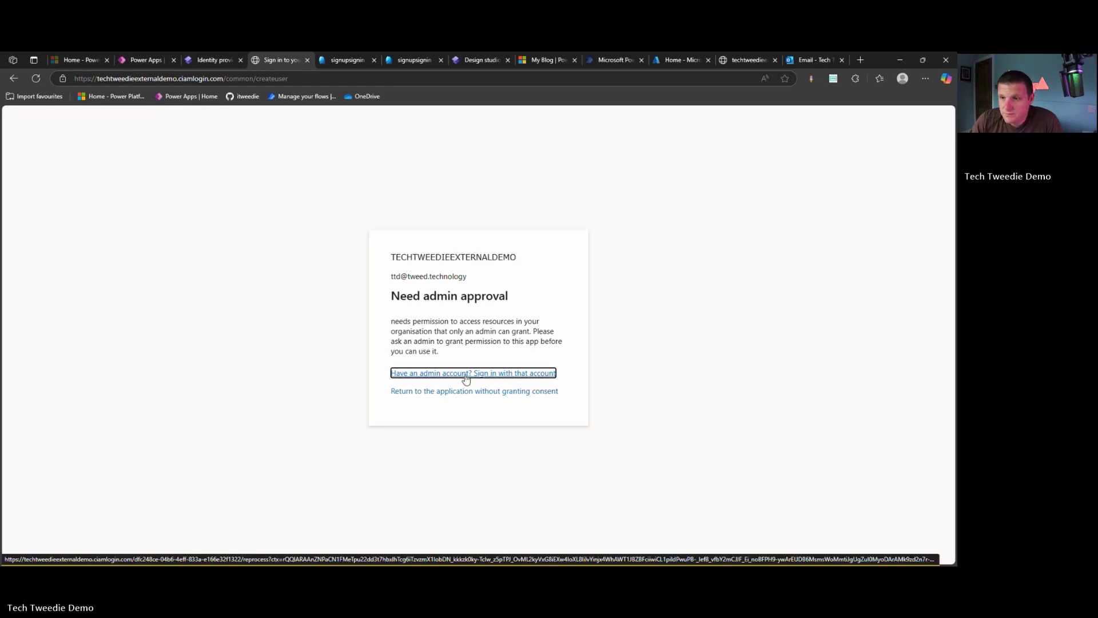
pyautogui.click(466, 374)
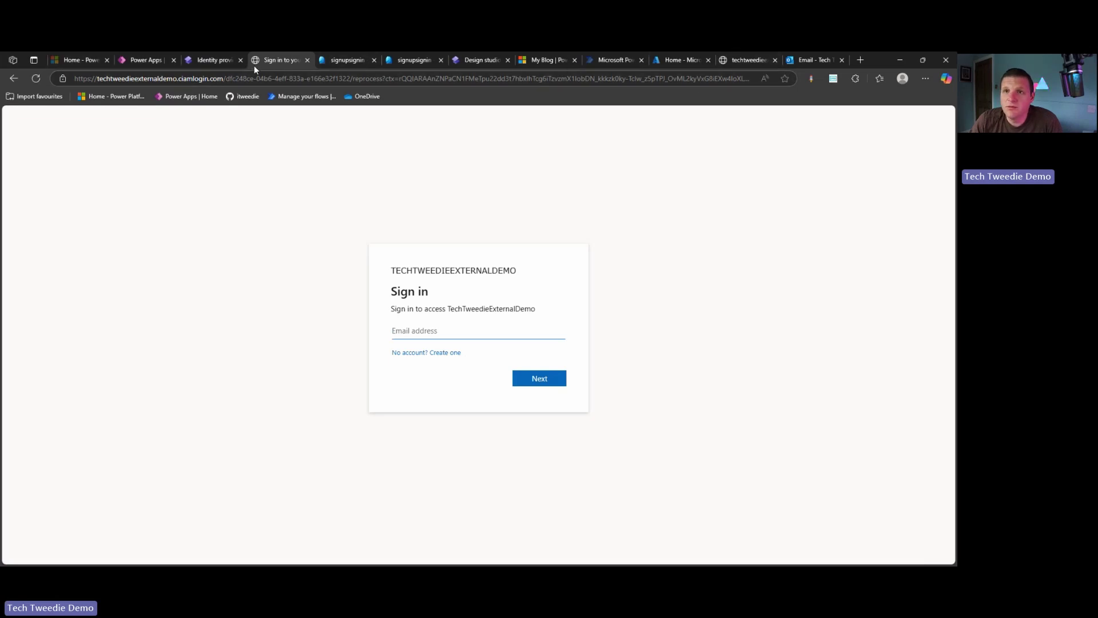
# In the admin center, list all app registrations and open Power Pages Demo
pyautogui.click(410, 60)
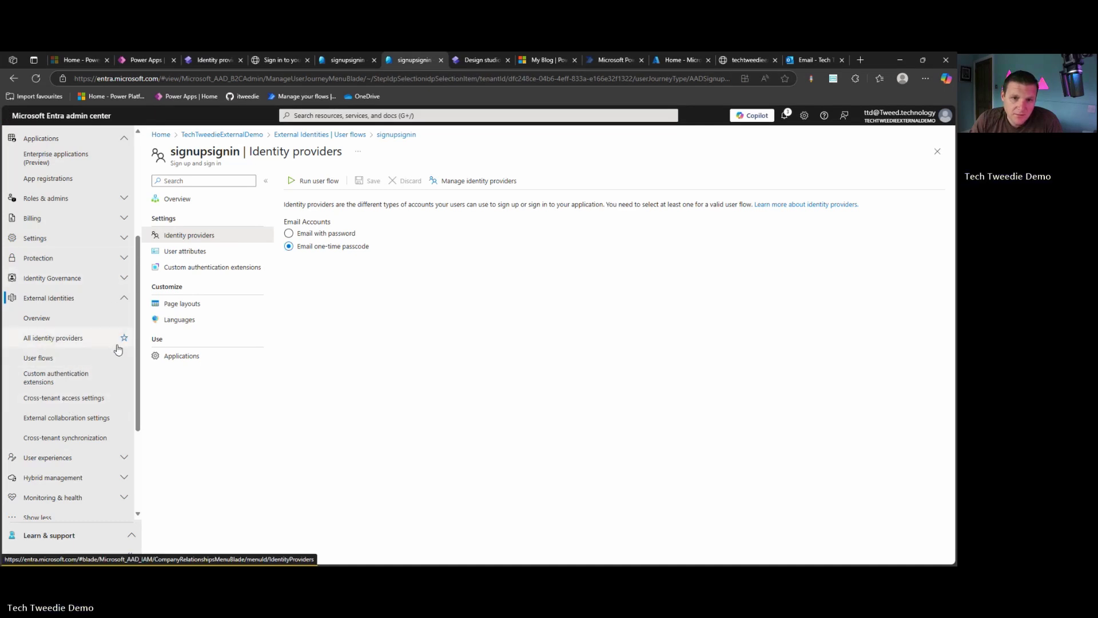
pyautogui.scroll(-3, 115, 345)
pyautogui.scroll(3, 89, 339)
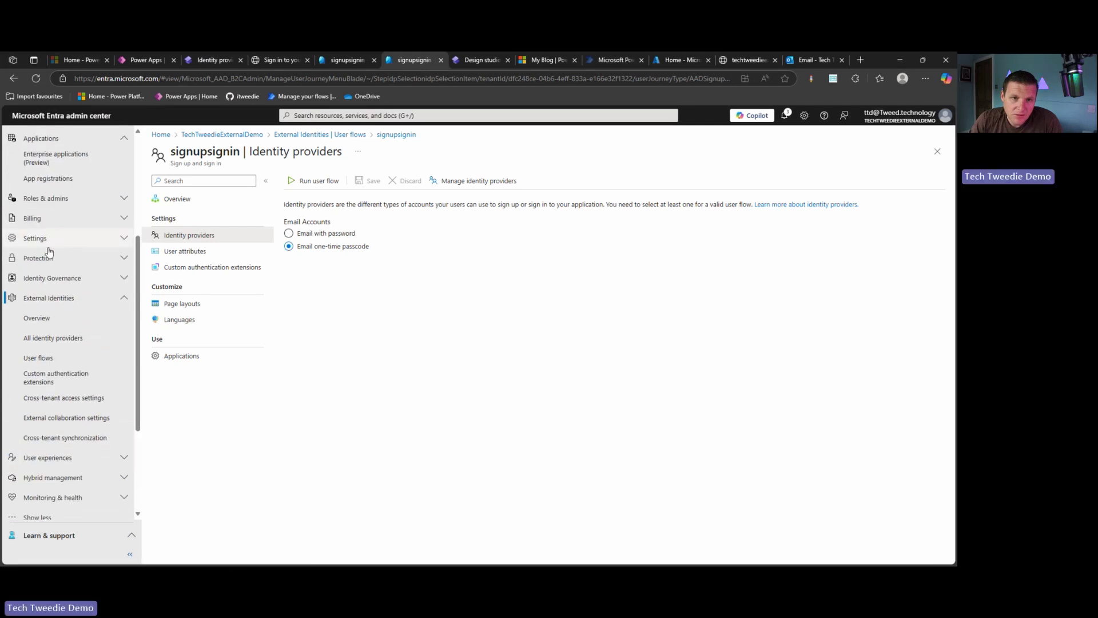
pyautogui.scroll(-2, 71, 321)
pyautogui.scroll(4, 85, 349)
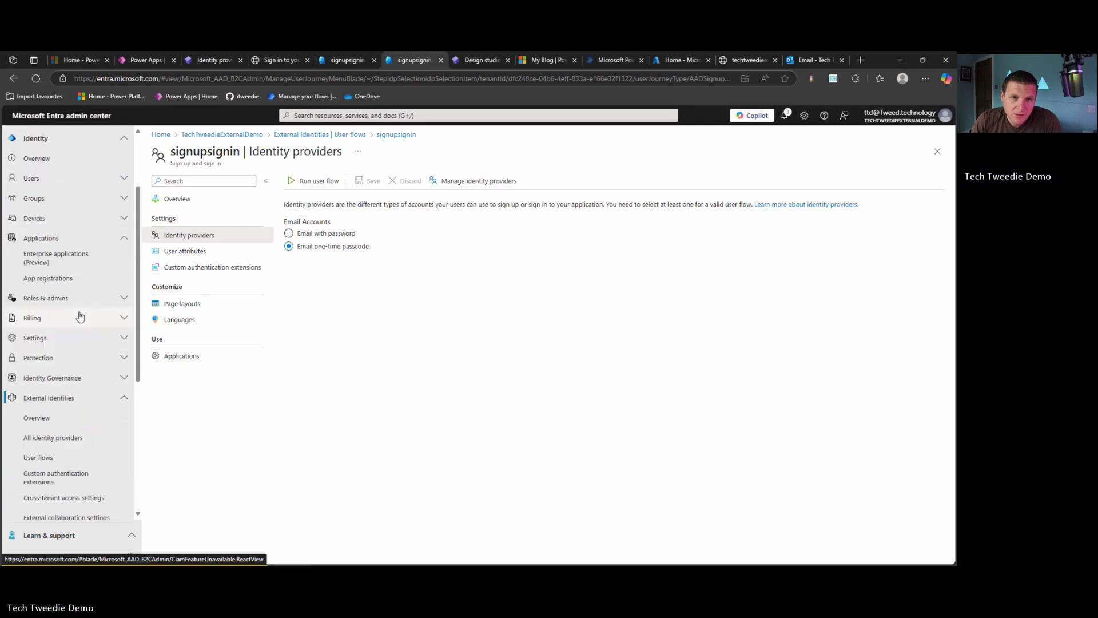
pyautogui.click(86, 280)
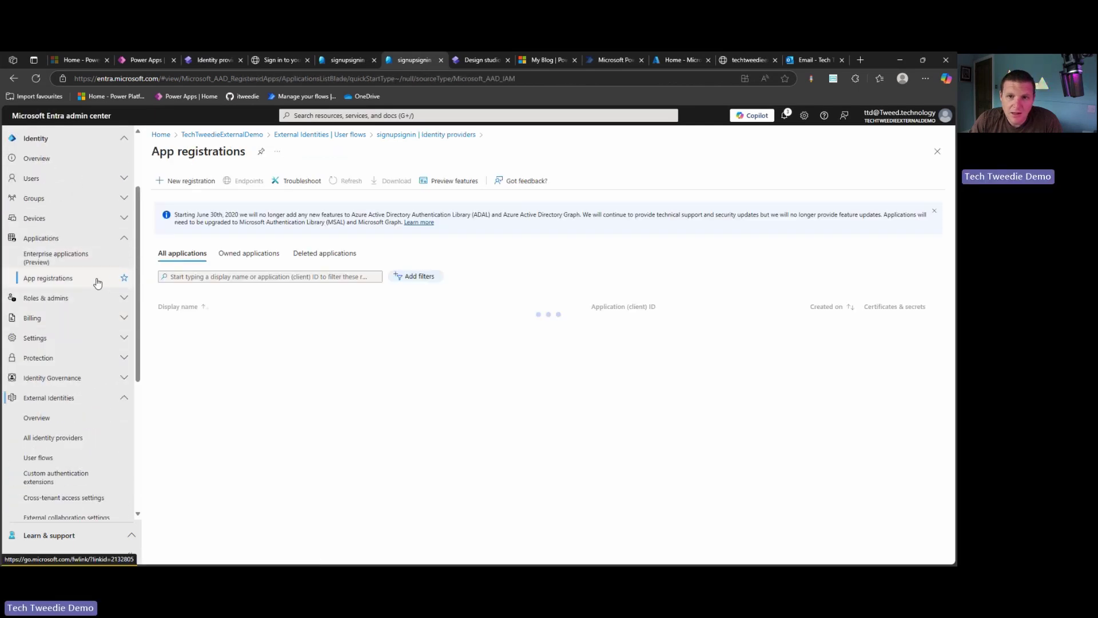
pyautogui.click(193, 253)
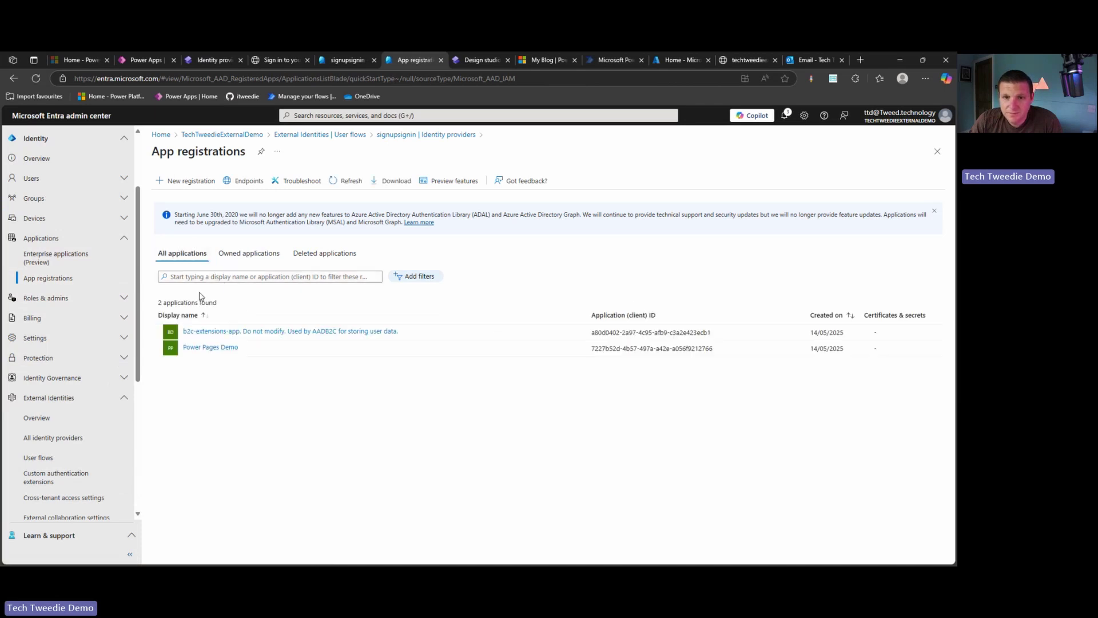
pyautogui.click(204, 347)
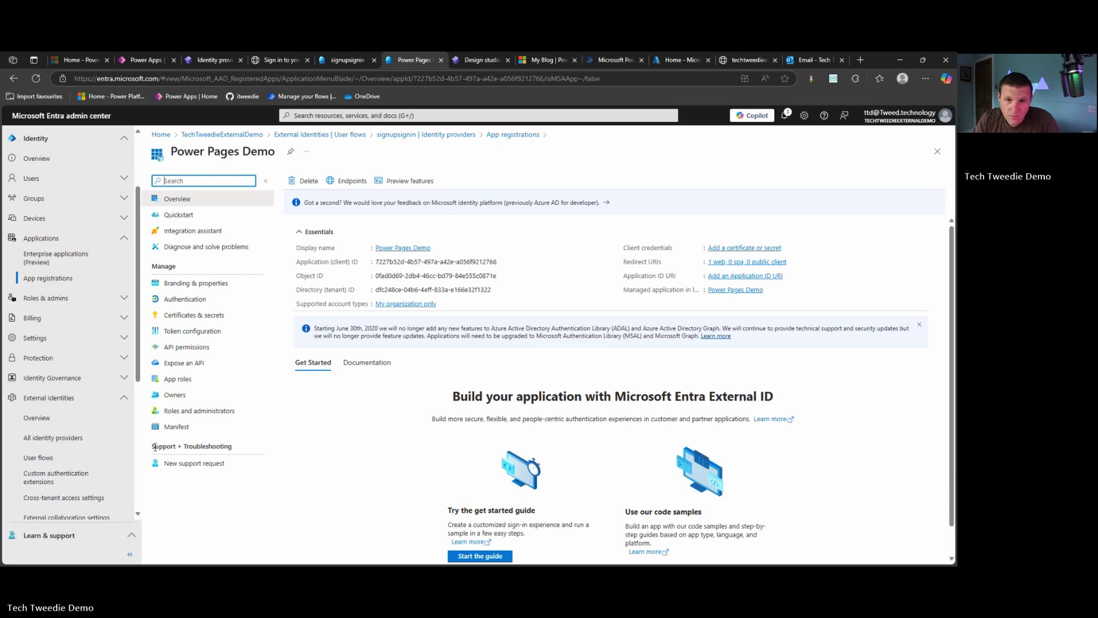
# Grant admin consent for TechTweedieExternalDemo on the app's User.Read API permission
pyautogui.click(209, 348)
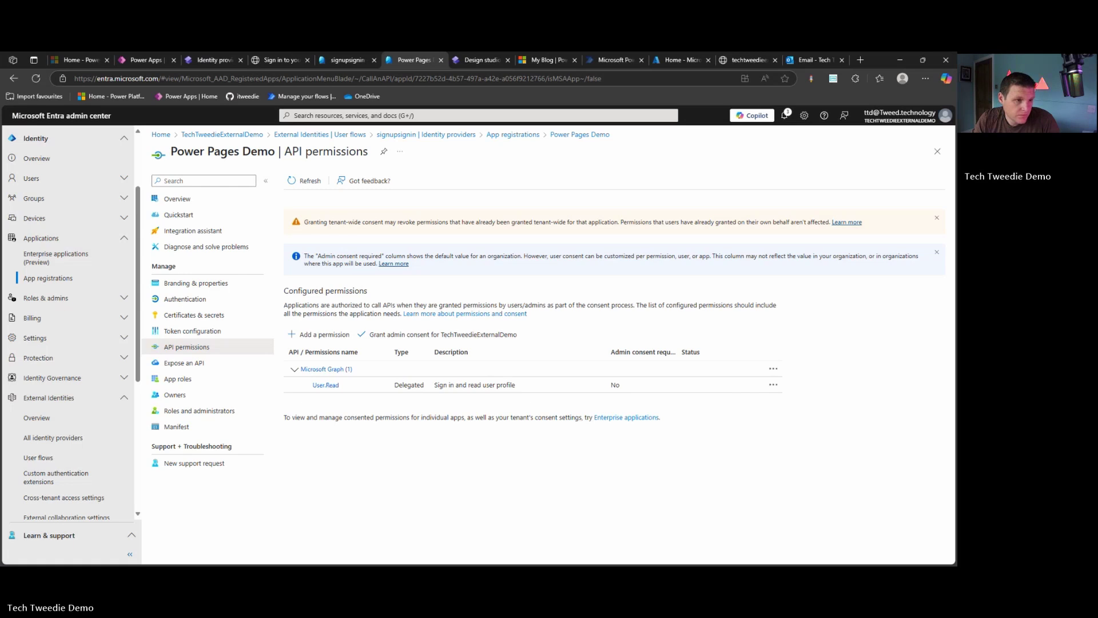
pyautogui.click(460, 336)
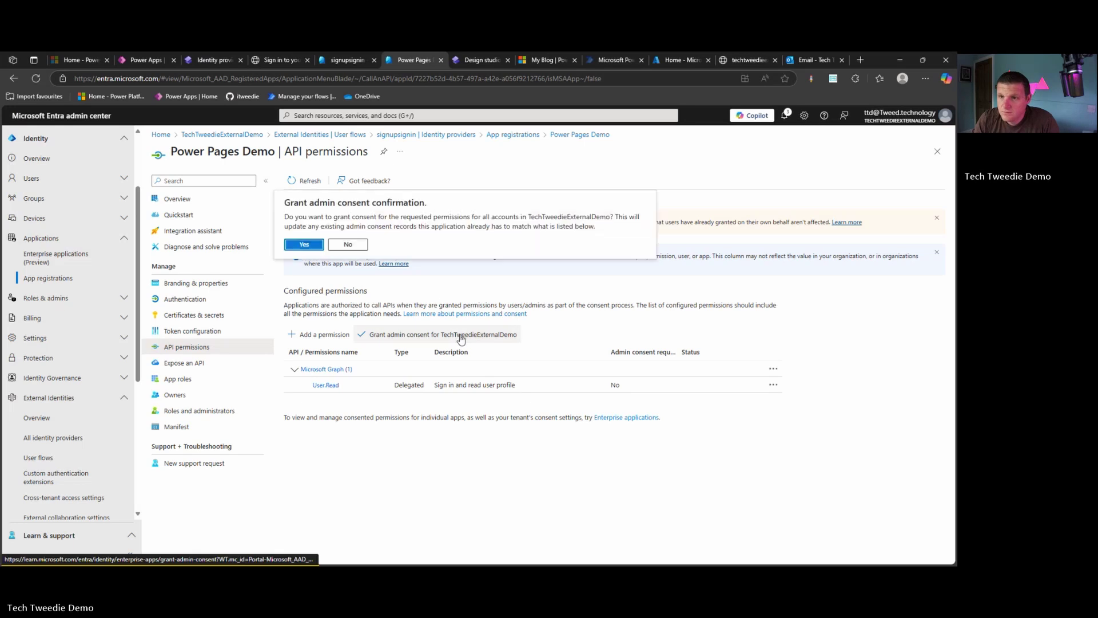
pyautogui.click(312, 245)
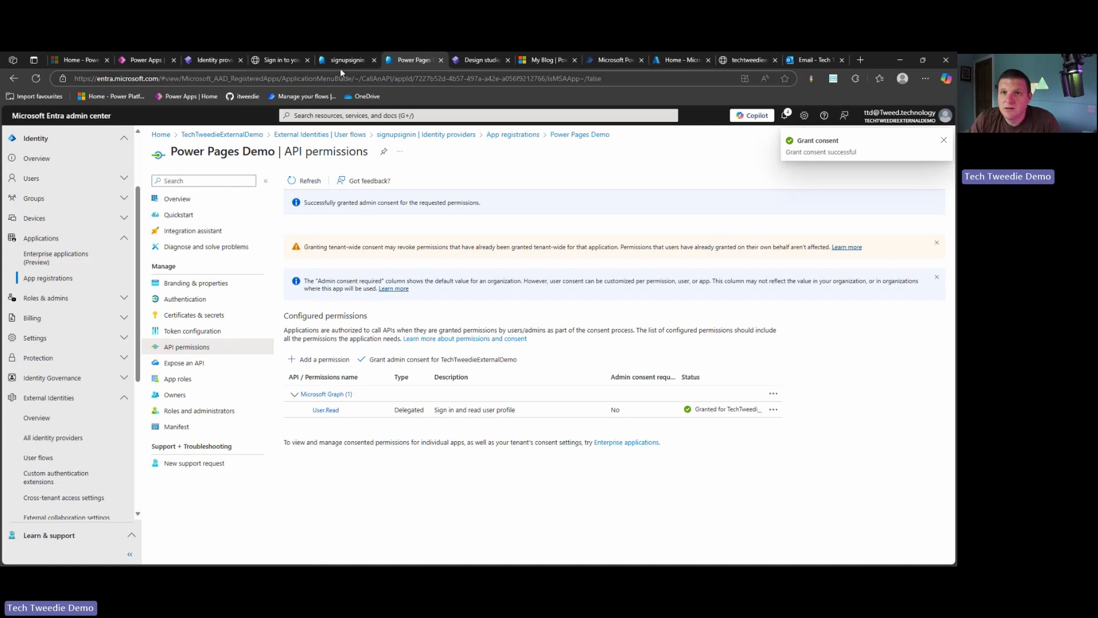
pyautogui.click(293, 60)
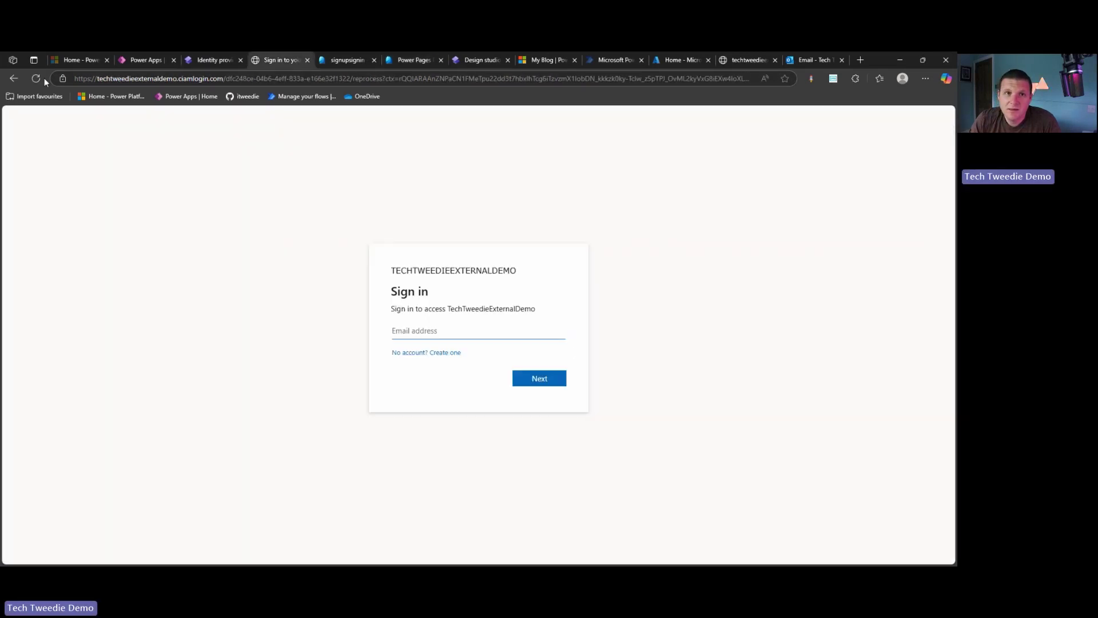
# Go back through the sign-in flow to the My Blog sign-in page
pyautogui.click(14, 79)
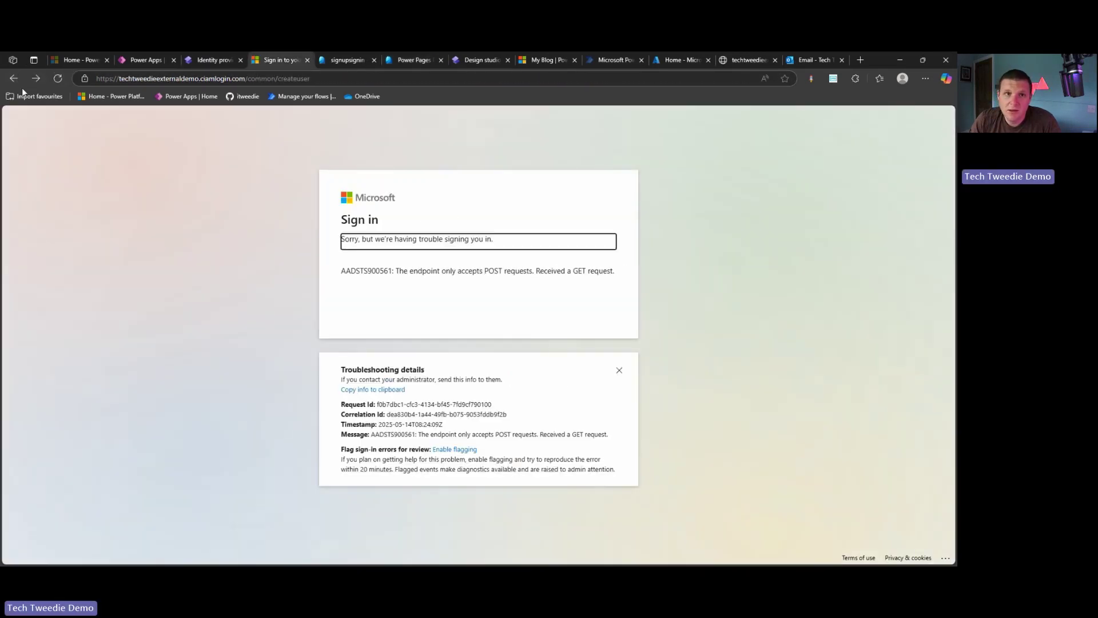
pyautogui.click(13, 79)
pyautogui.click(15, 80)
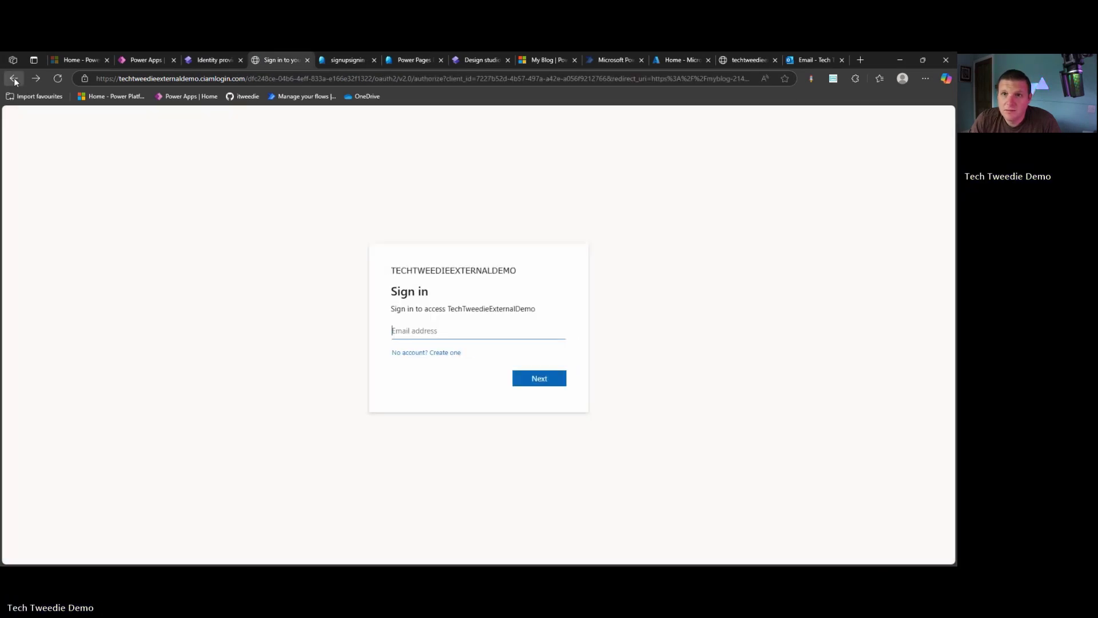
pyautogui.click(15, 80)
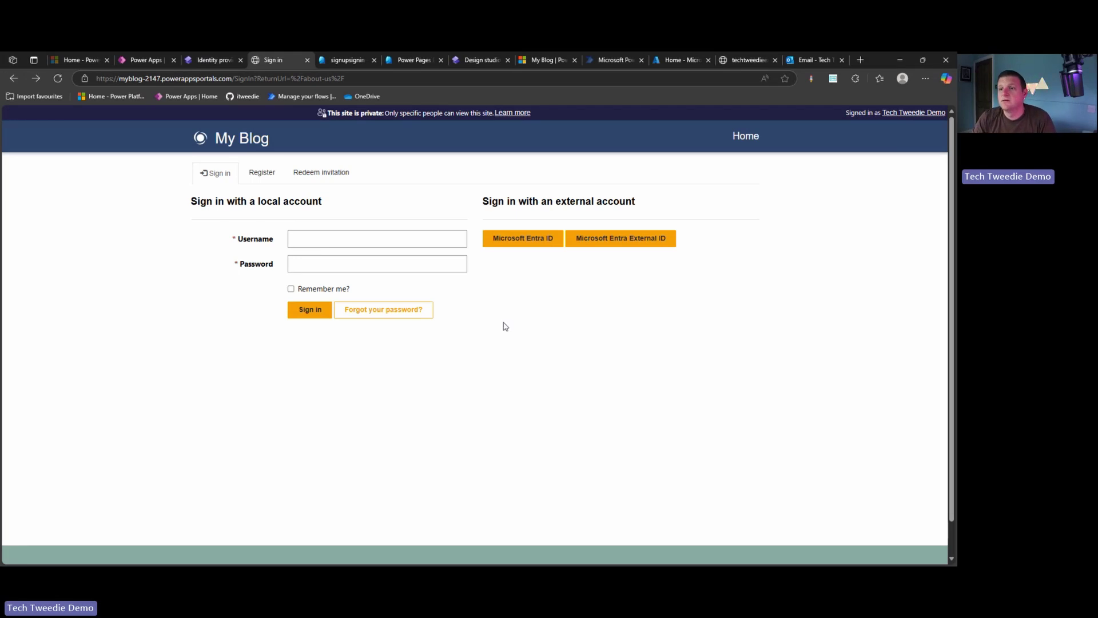
# Sign in with Microsoft Entra External ID using the saved email to request a one-time code
pyautogui.click(637, 243)
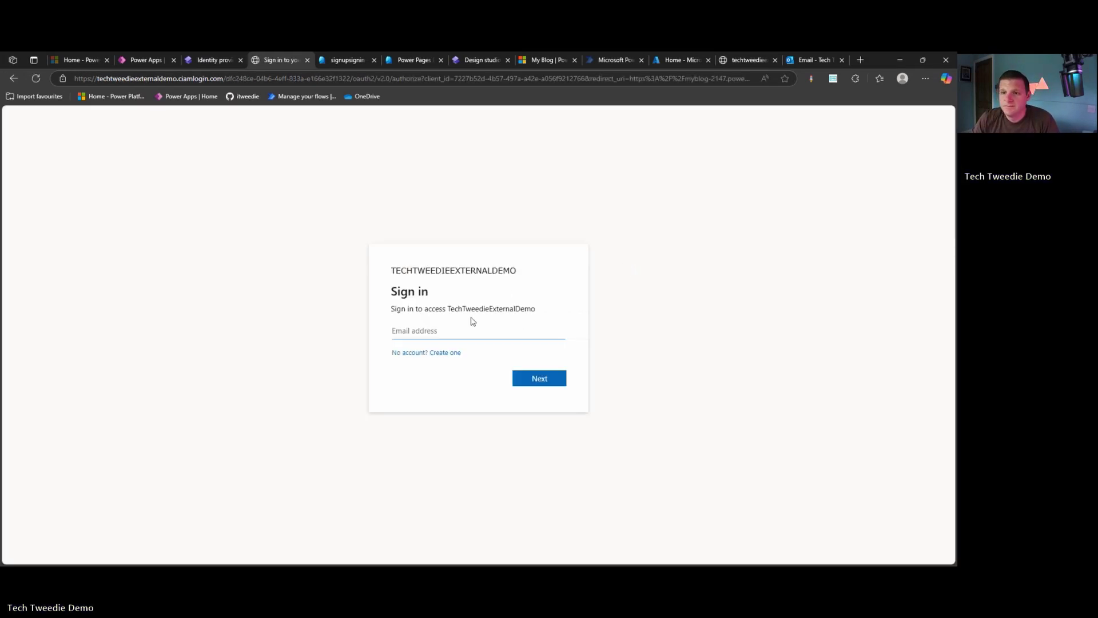
pyautogui.click(472, 326)
pyautogui.click(445, 366)
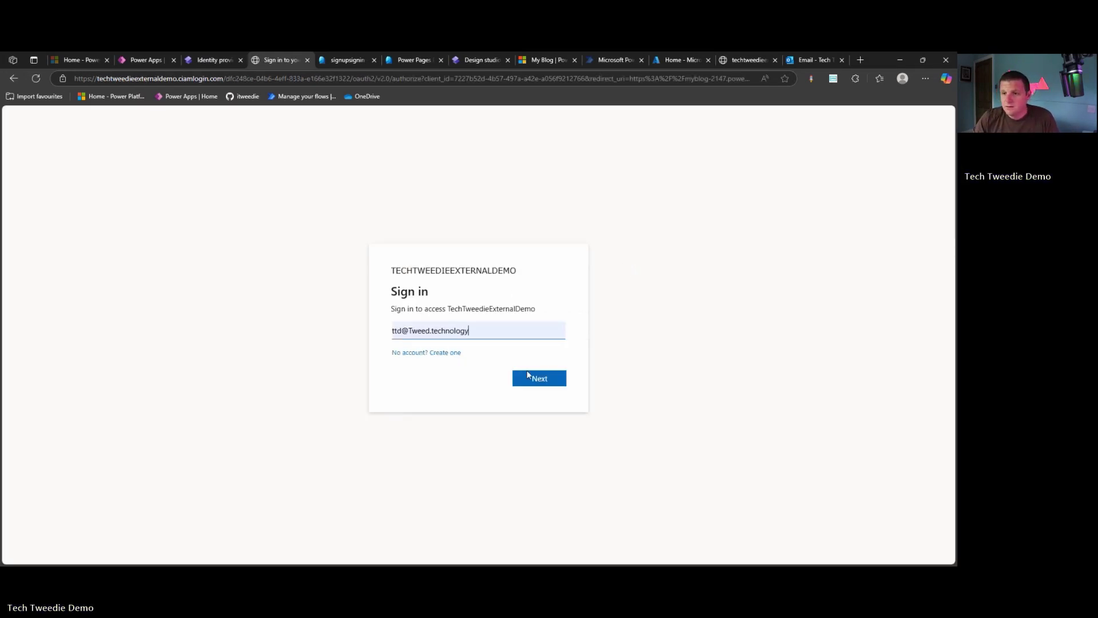
pyautogui.click(527, 375)
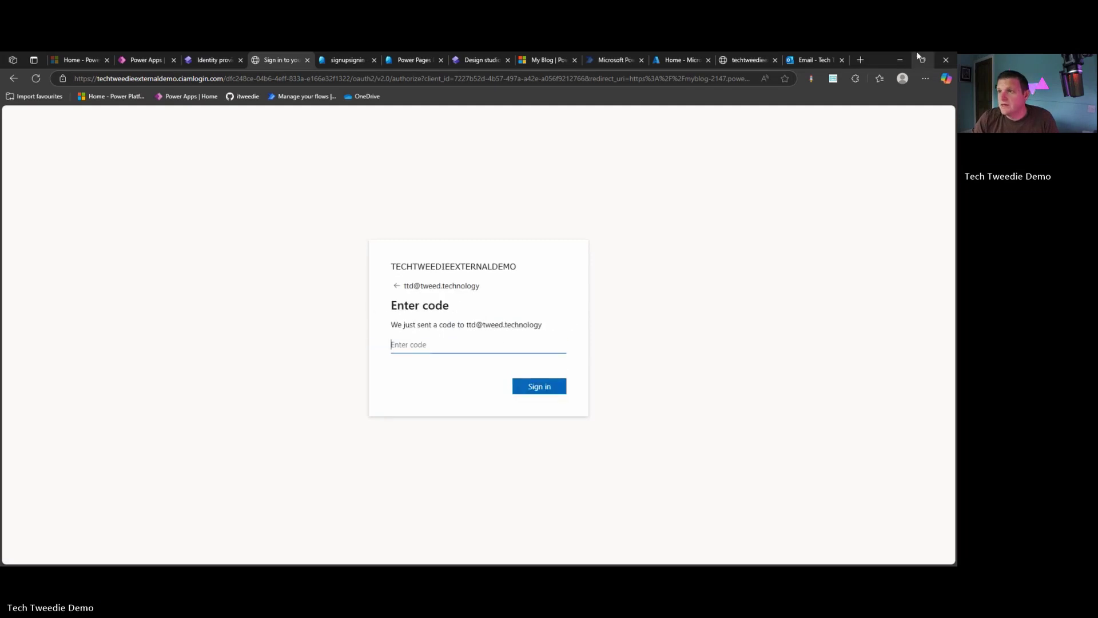
pyautogui.click(834, 60)
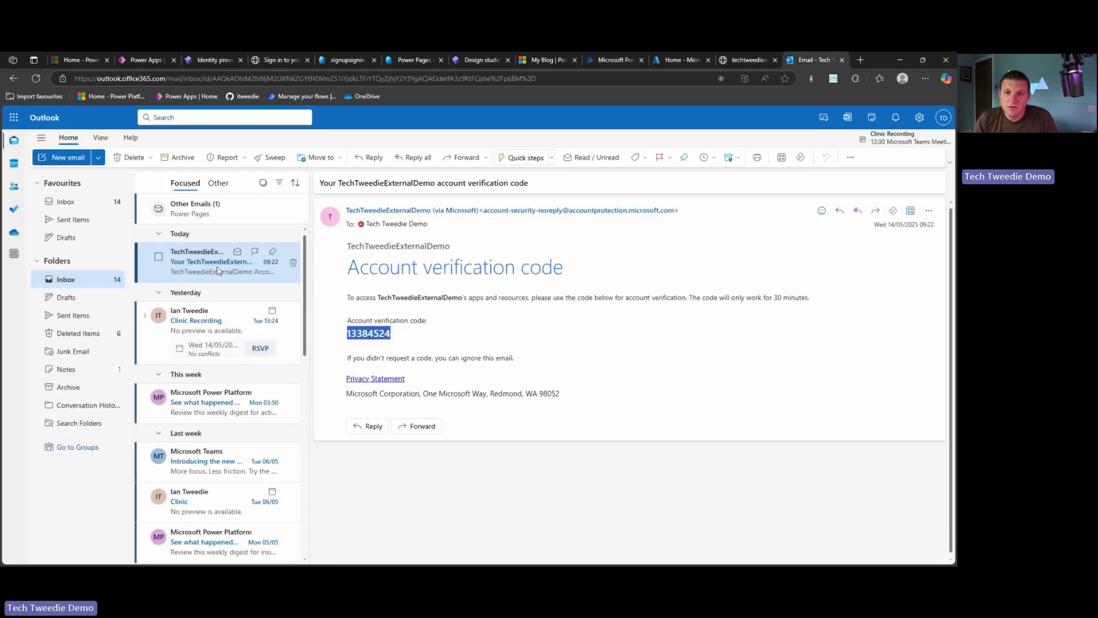
# Delete the old code email and select the code in the new verification email
pyautogui.click(294, 264)
pyautogui.click(193, 264)
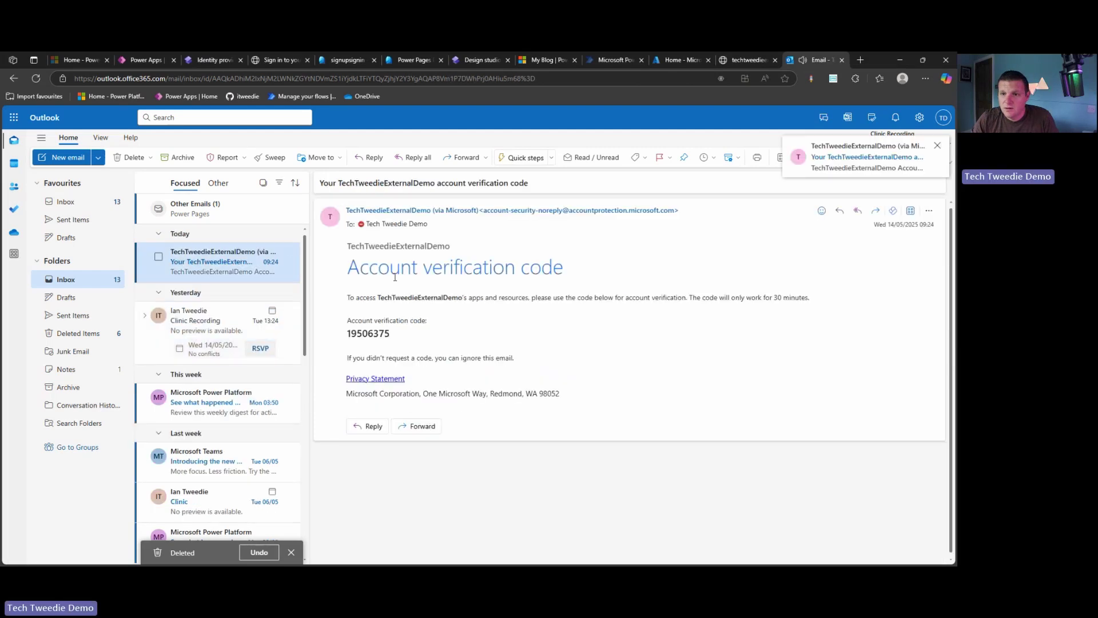
pyautogui.moveTo(394, 334); pyautogui.dragTo(346, 334)
pyautogui.hotkey('ctrl', 'c')
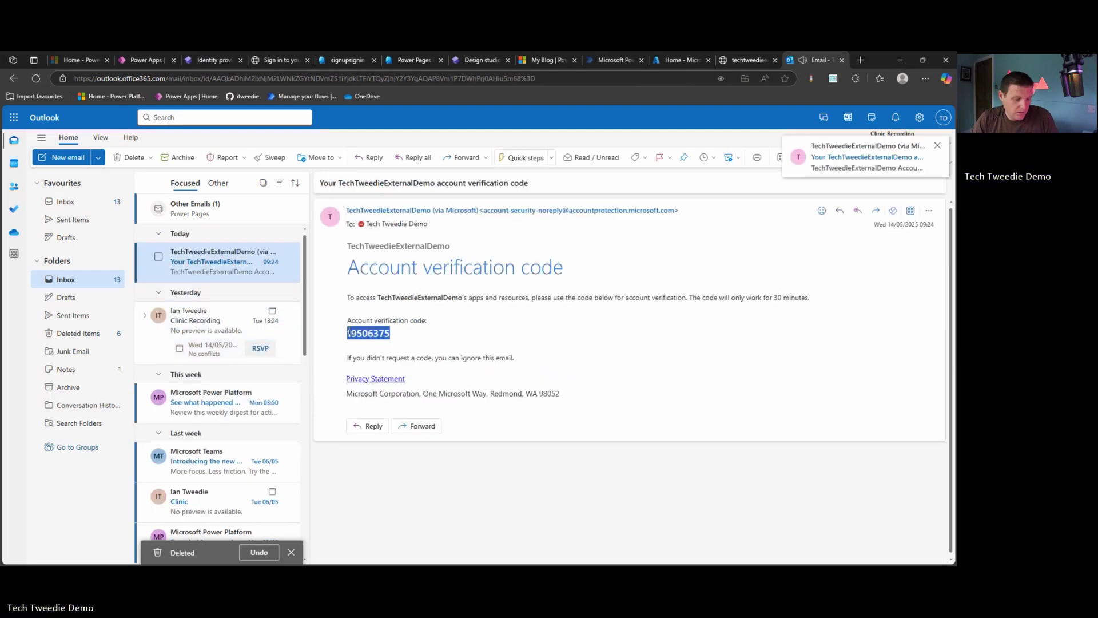
# Paste the new verification code on the sign-in page and complete sign-in
pyautogui.click(300, 60)
pyautogui.hotkey('ctrl', 'v')
pyautogui.click(525, 385)
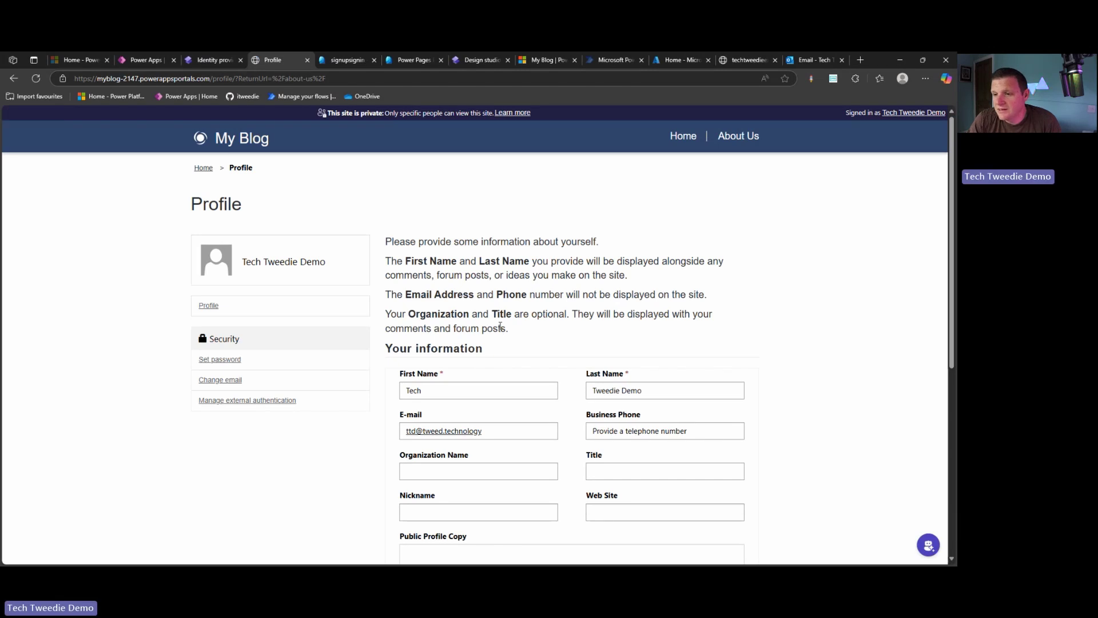
pyautogui.moveTo(491, 433); pyautogui.dragTo(402, 429)
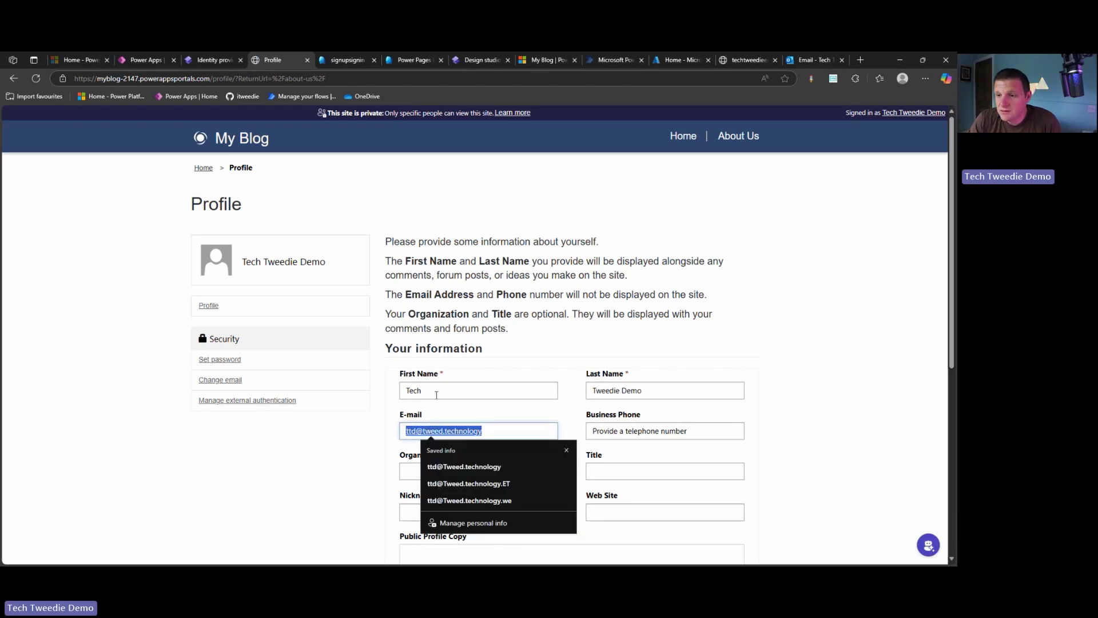
pyautogui.moveTo(436, 393); pyautogui.dragTo(390, 394)
pyautogui.moveTo(645, 393); pyautogui.dragTo(575, 394)
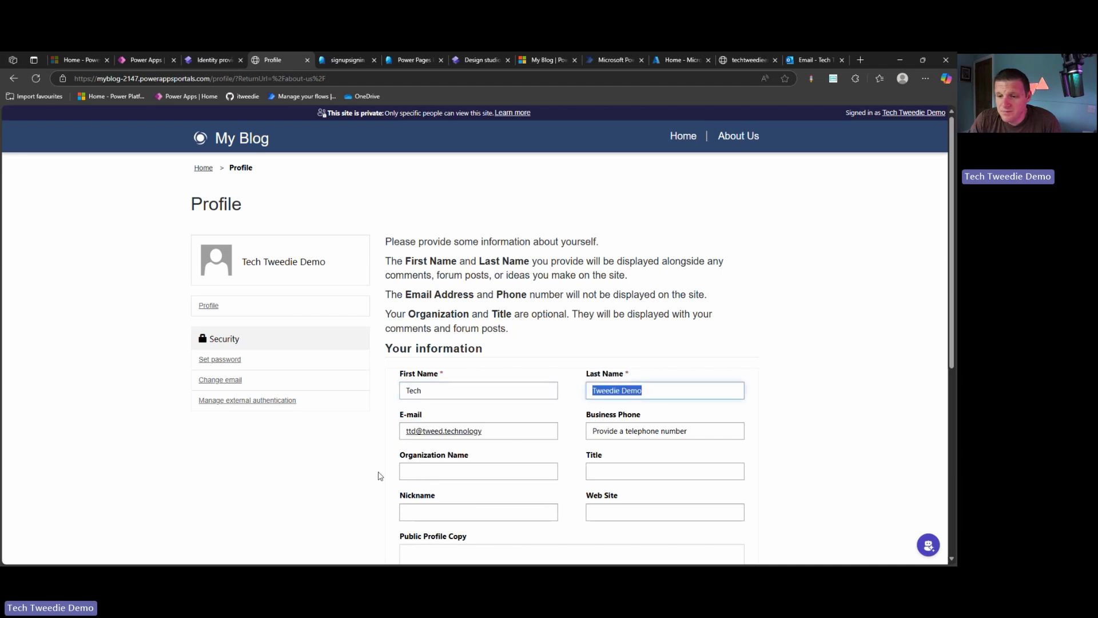
pyautogui.scroll(-4, 452, 449)
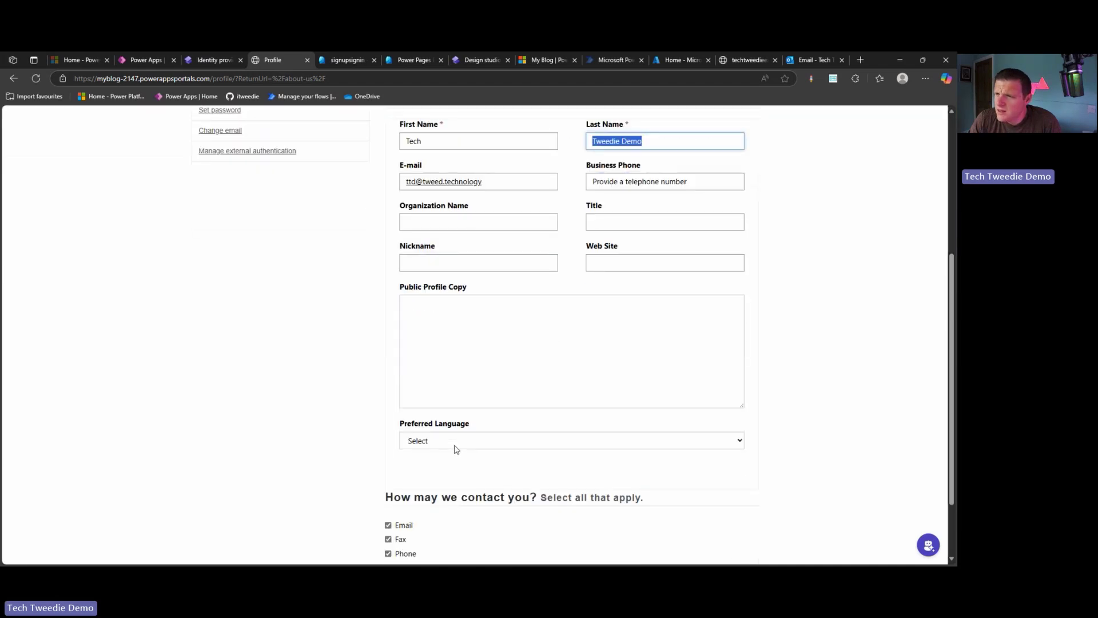
pyautogui.scroll(3, 453, 451)
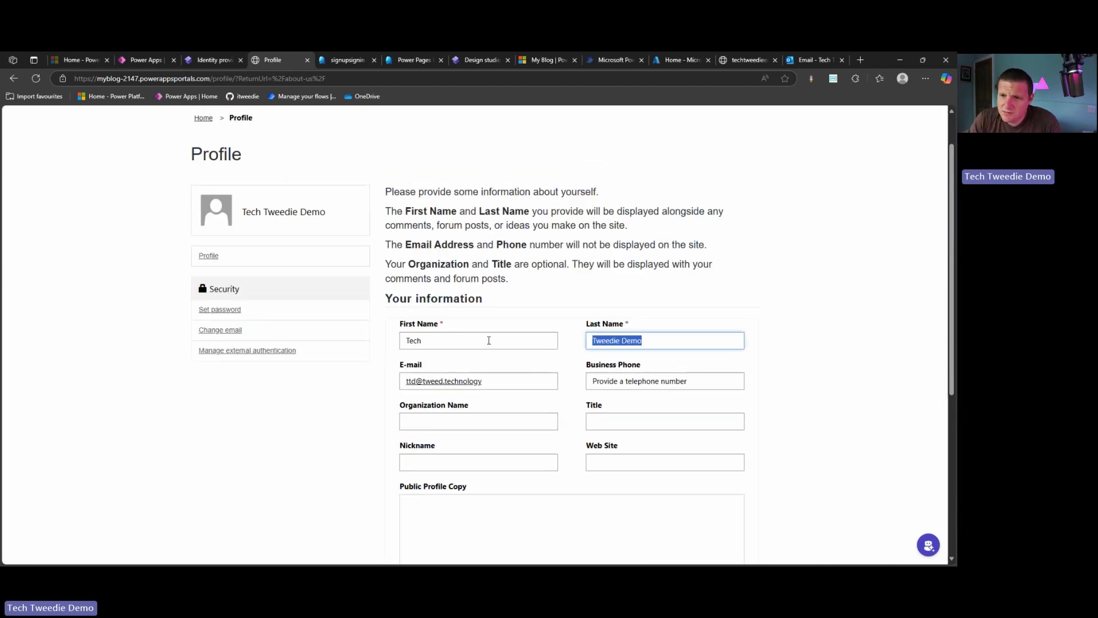
pyautogui.moveTo(488, 341); pyautogui.dragTo(360, 355)
pyautogui.click(376, 467)
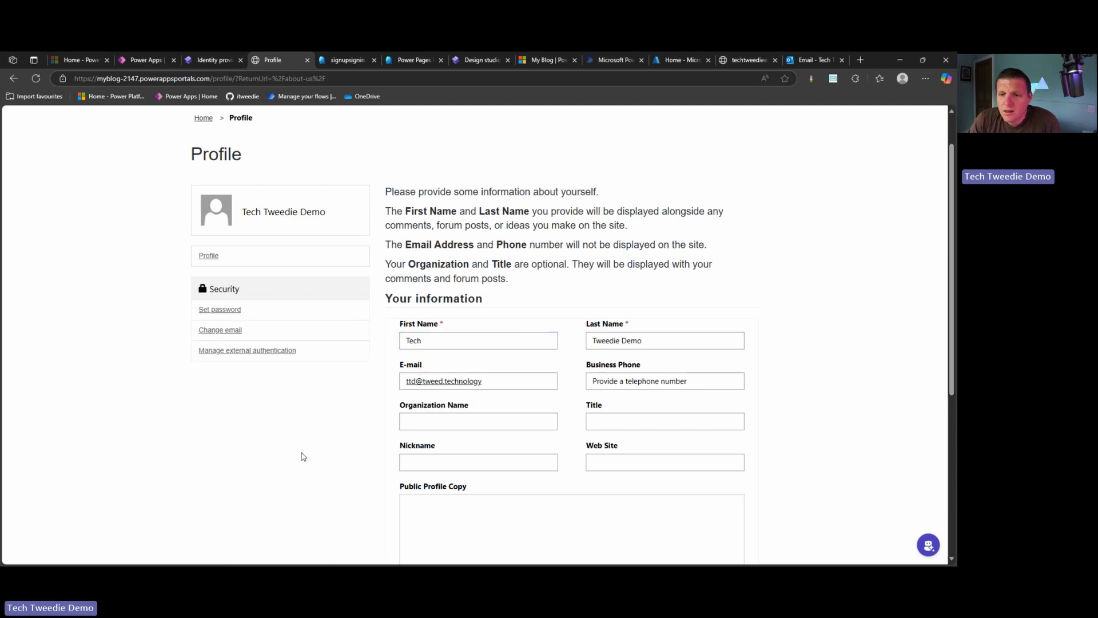
pyautogui.scroll(-5, 451, 409)
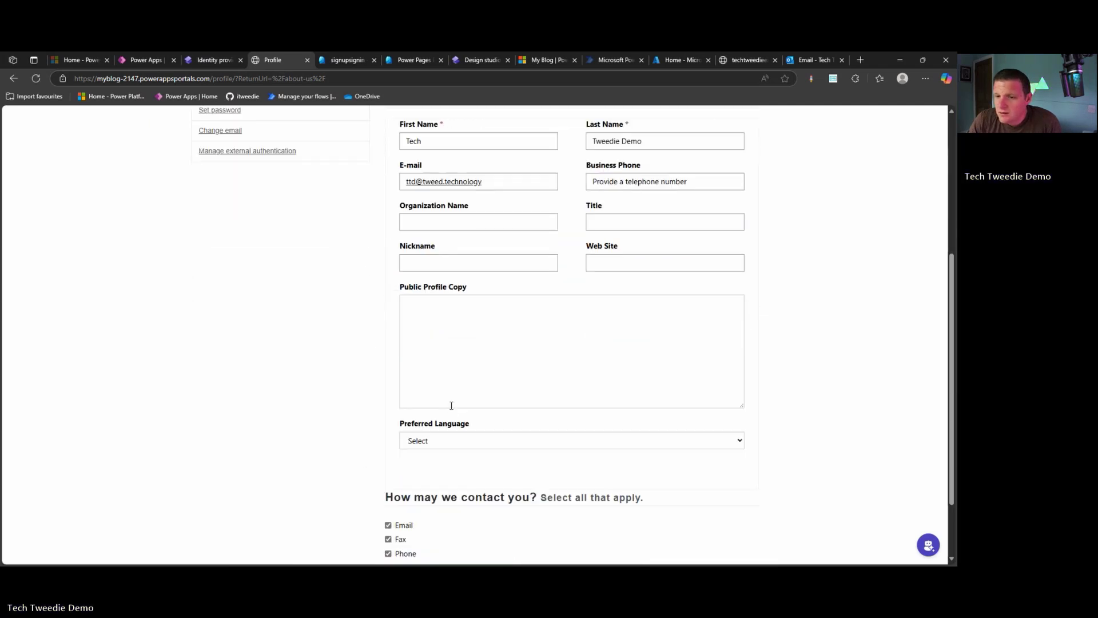
pyautogui.scroll(5, 450, 405)
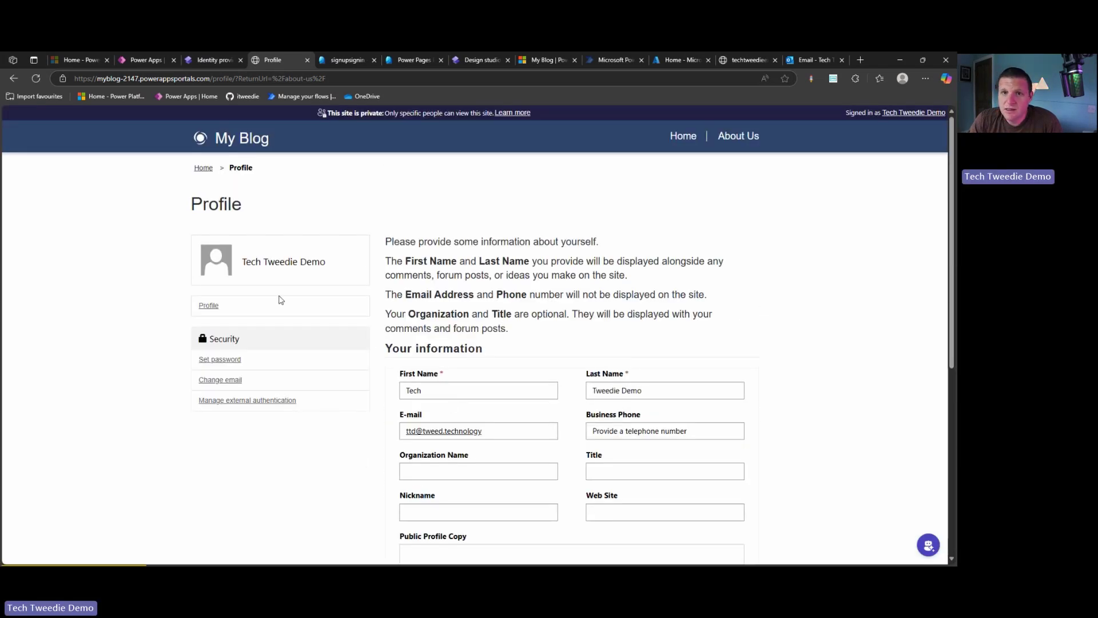